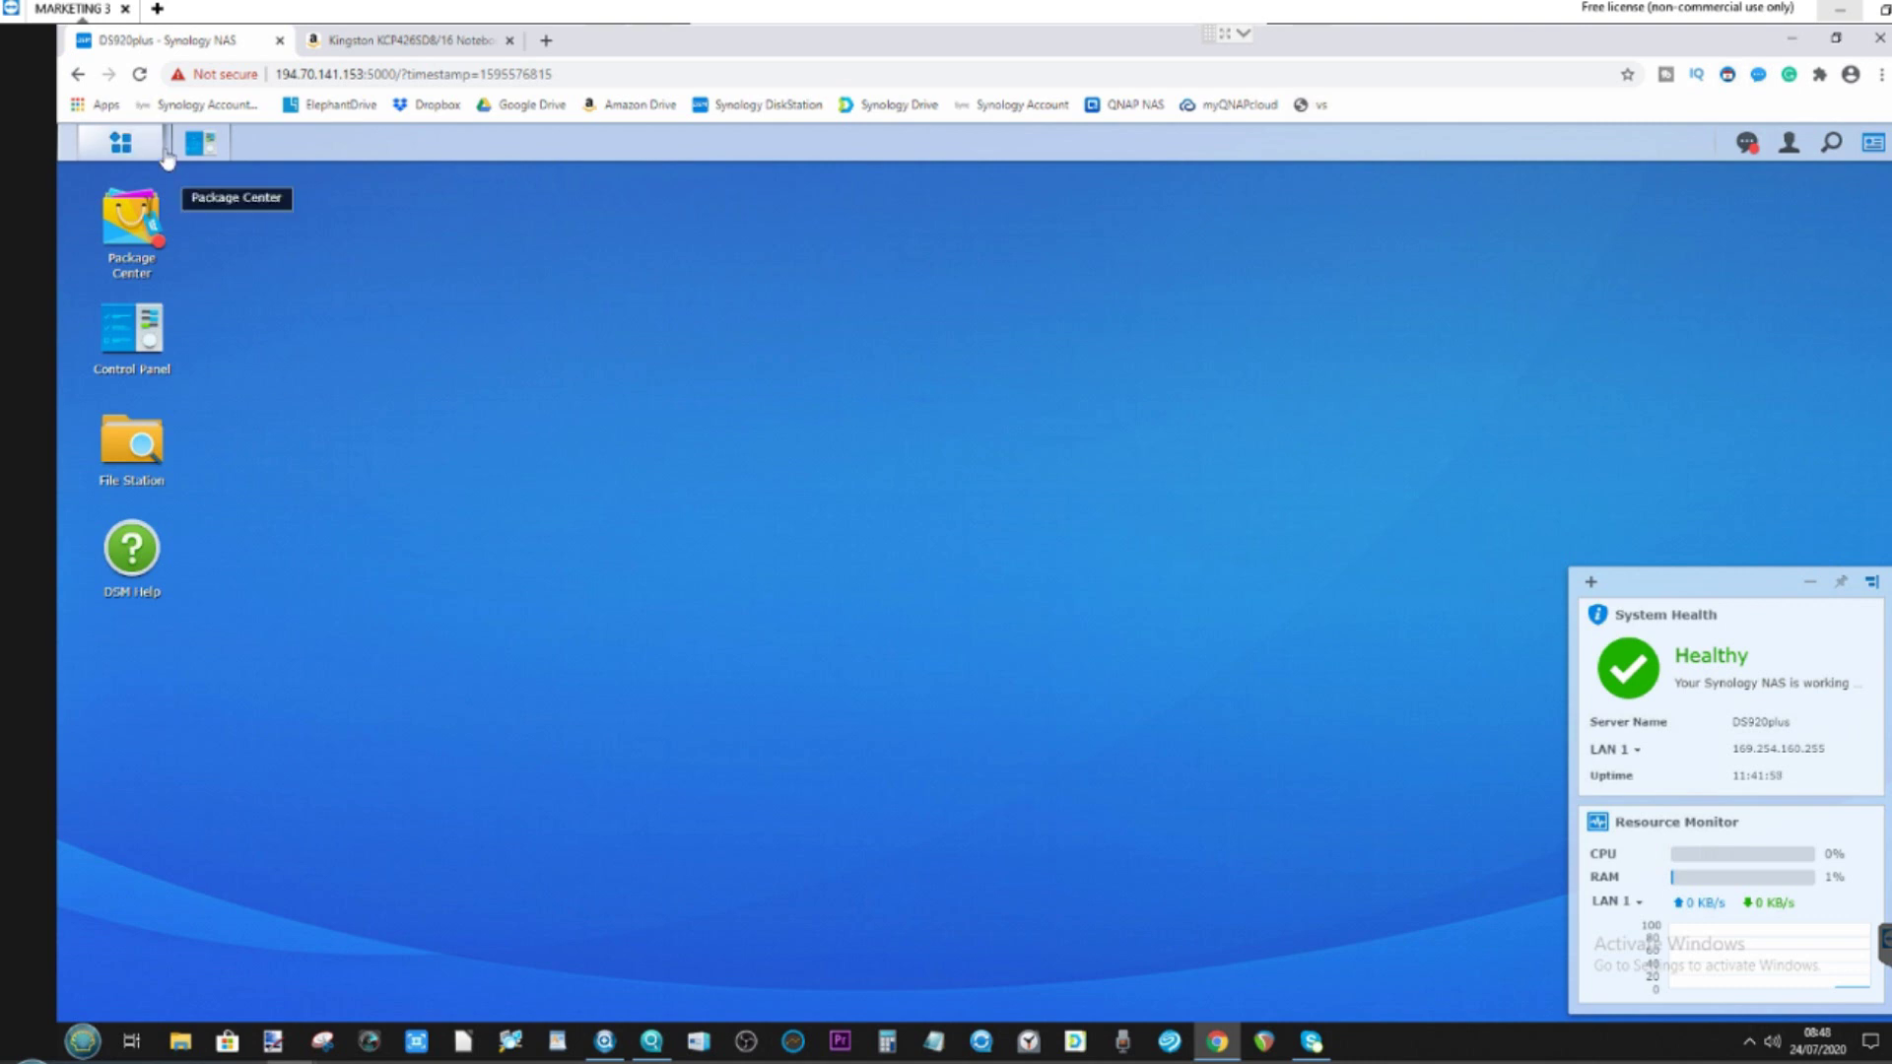
Review Info Center's General and Network details, noting 20 GB memory and DSM 6.2.3 Update 2
{"action": "left_click", "coordinate": [197, 143]}
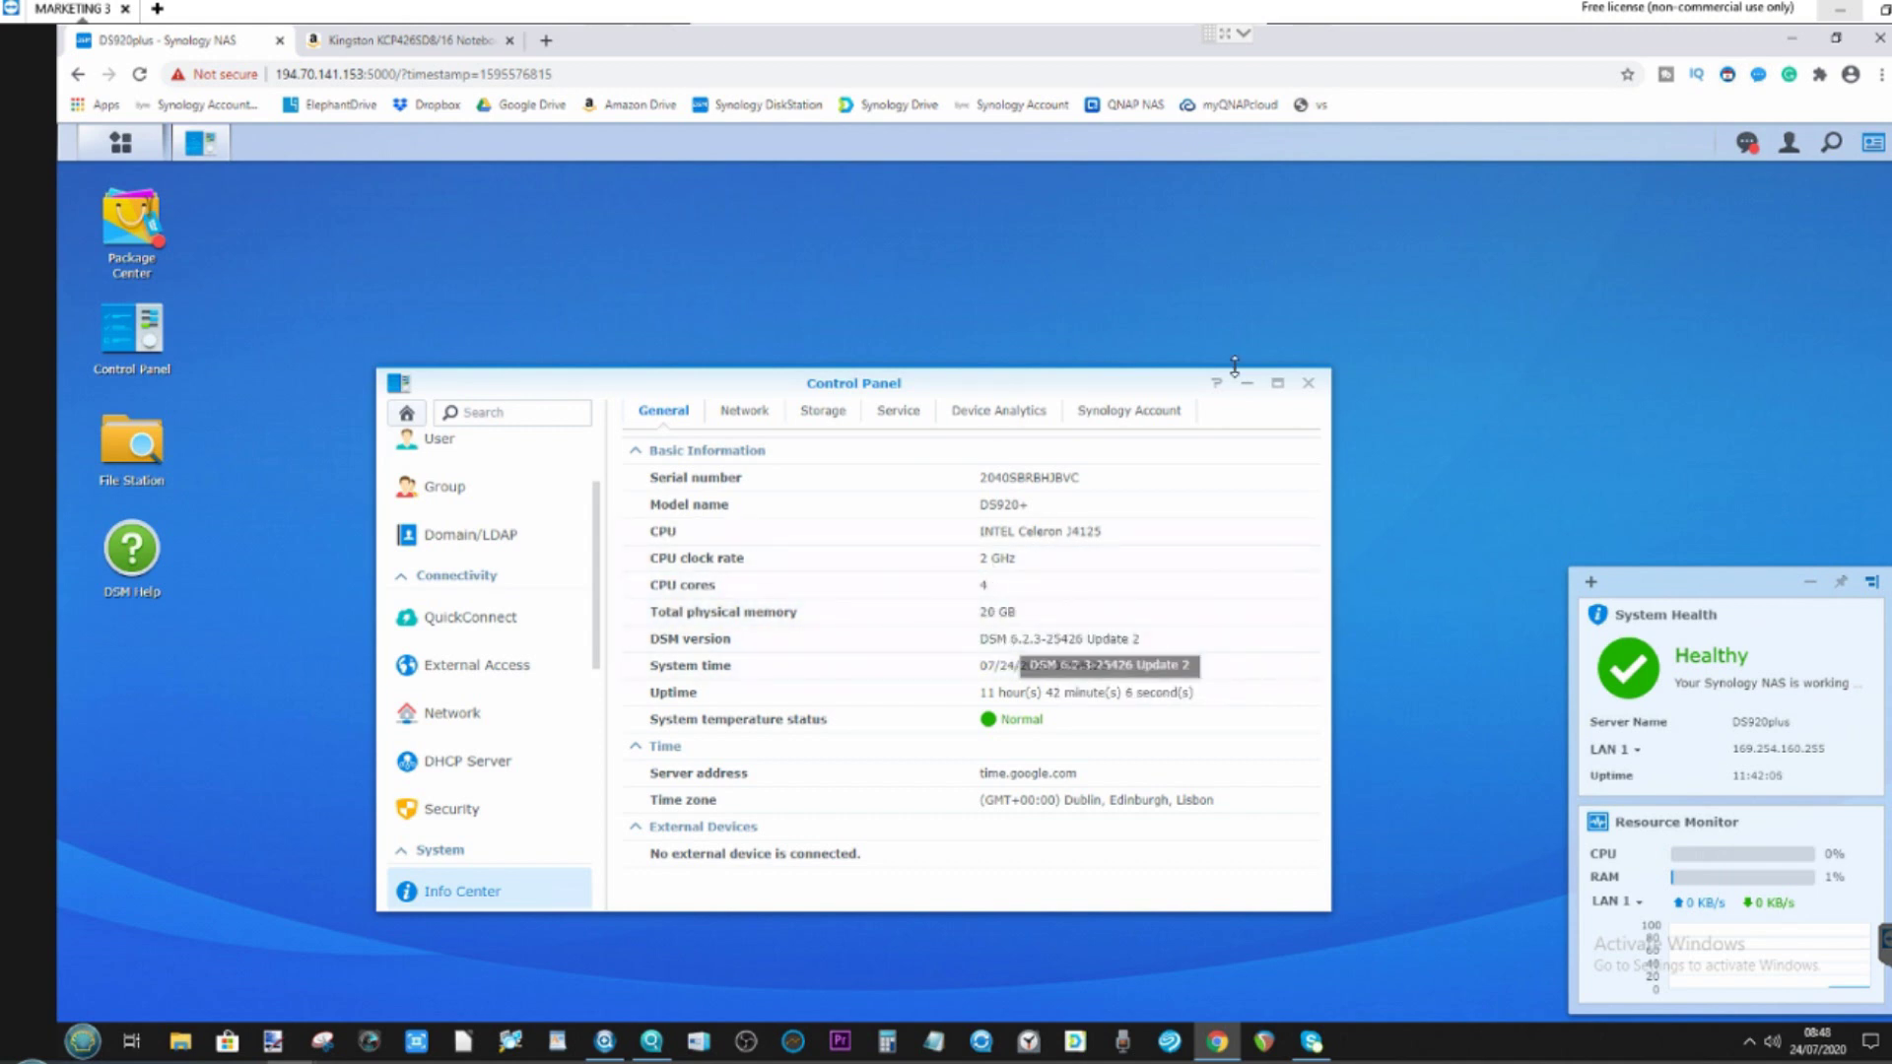
{"action": "left_click", "coordinate": [742, 420]}
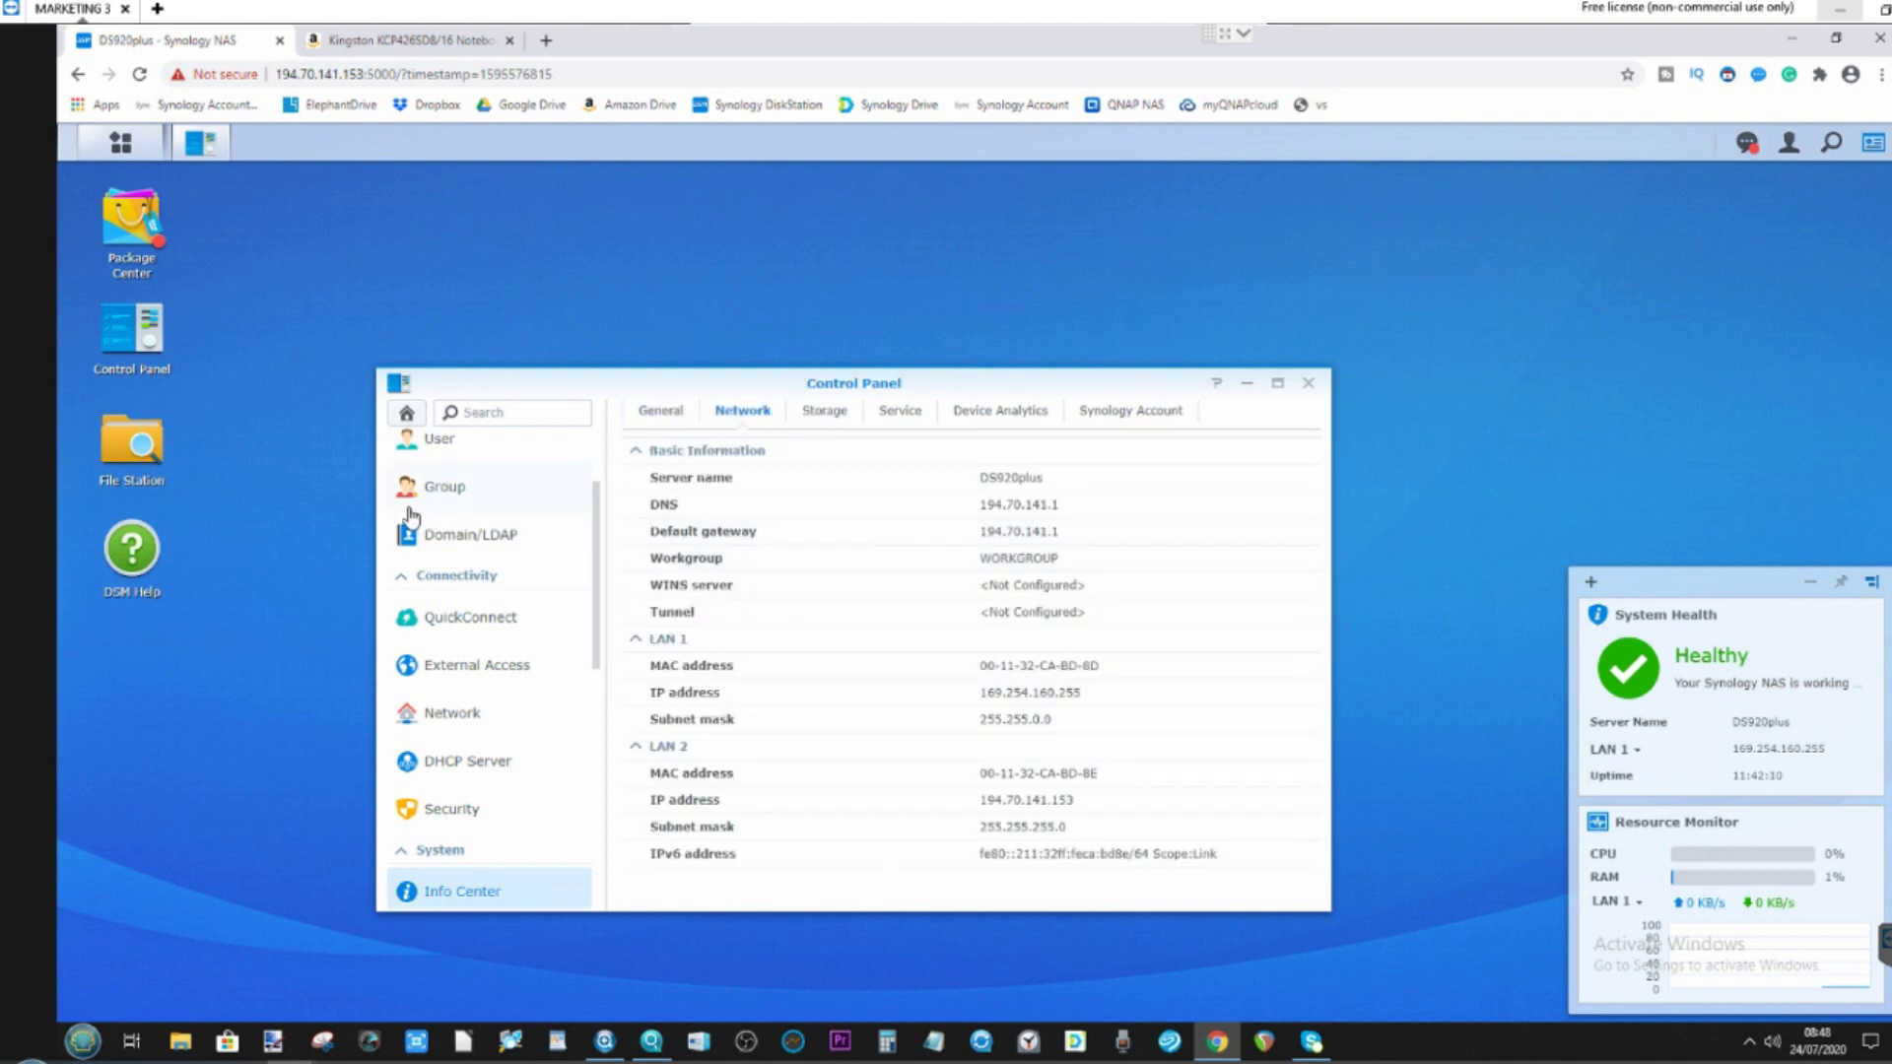
{"action": "scroll", "coordinate": [477, 639], "scroll_direction": "down", "scroll_amount": 3}
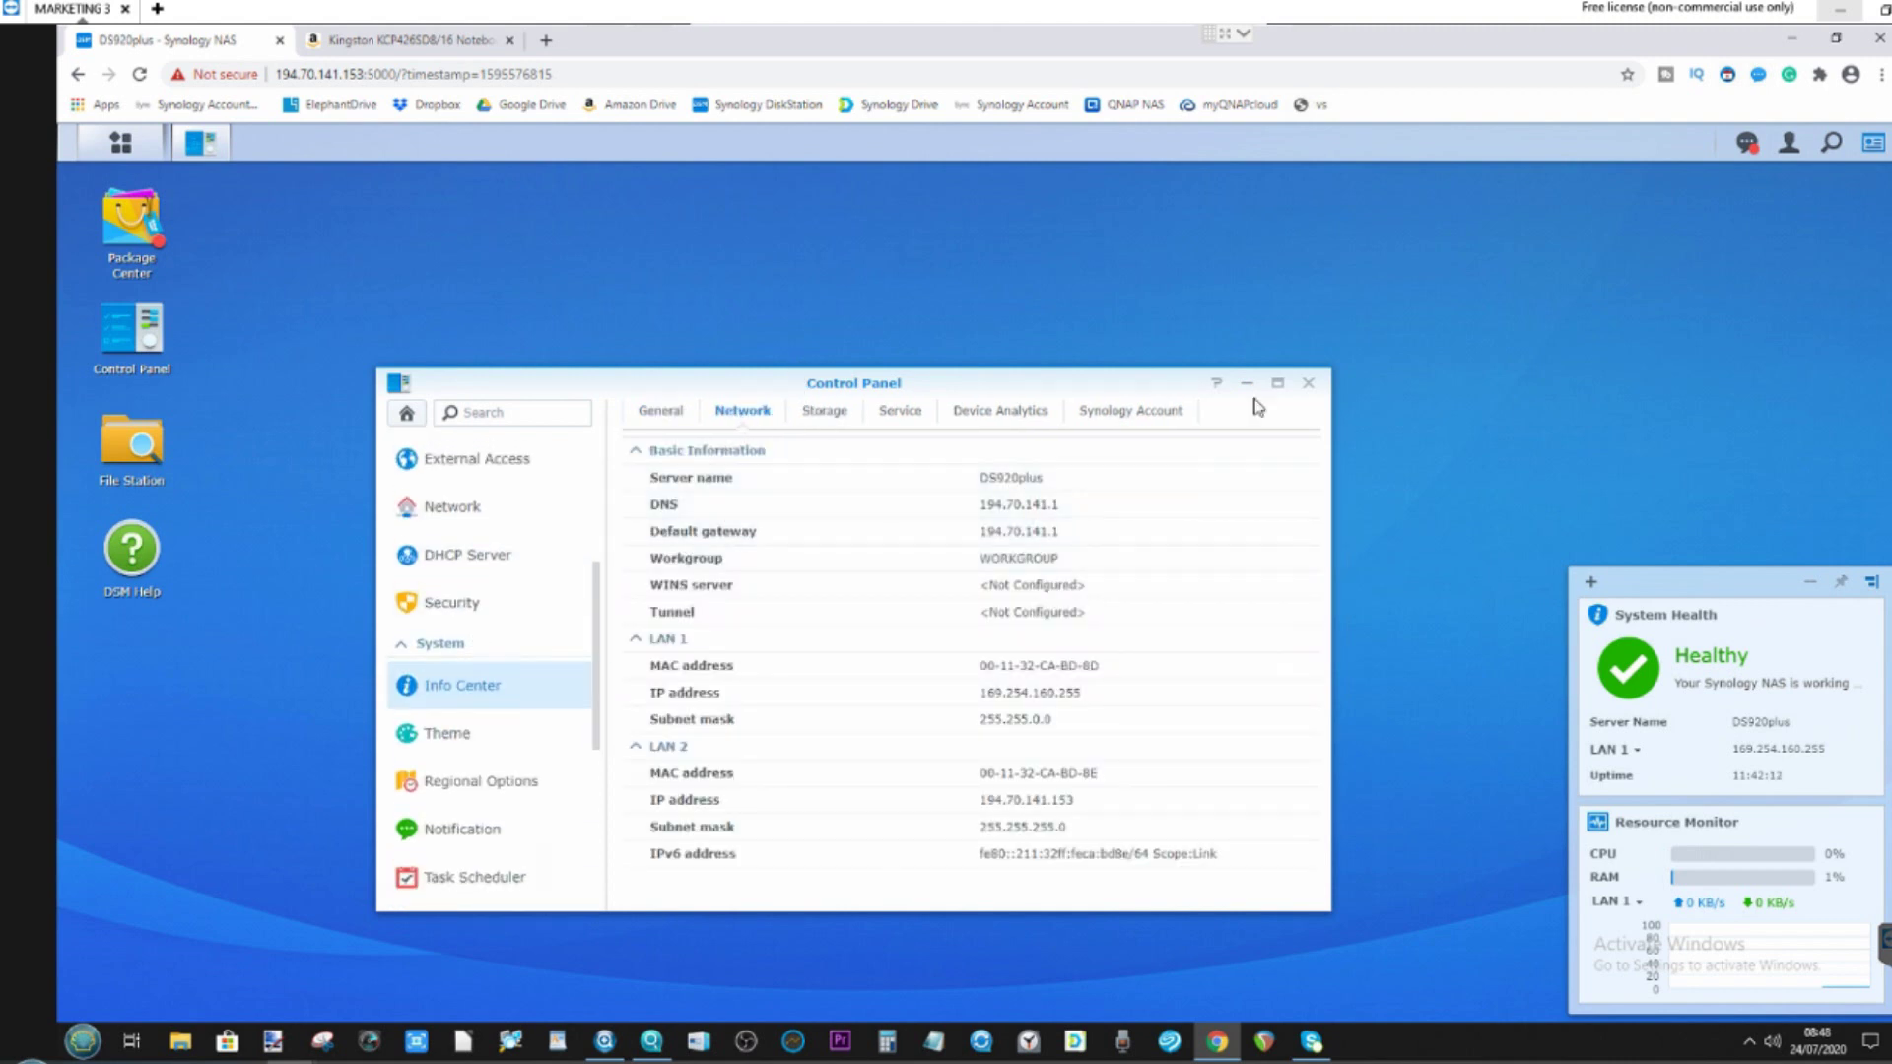
Close Control Panel and launch Resource Monitor from the Main Menu
{"action": "left_click", "coordinate": [1308, 382]}
{"action": "left_click", "coordinate": [120, 143]}
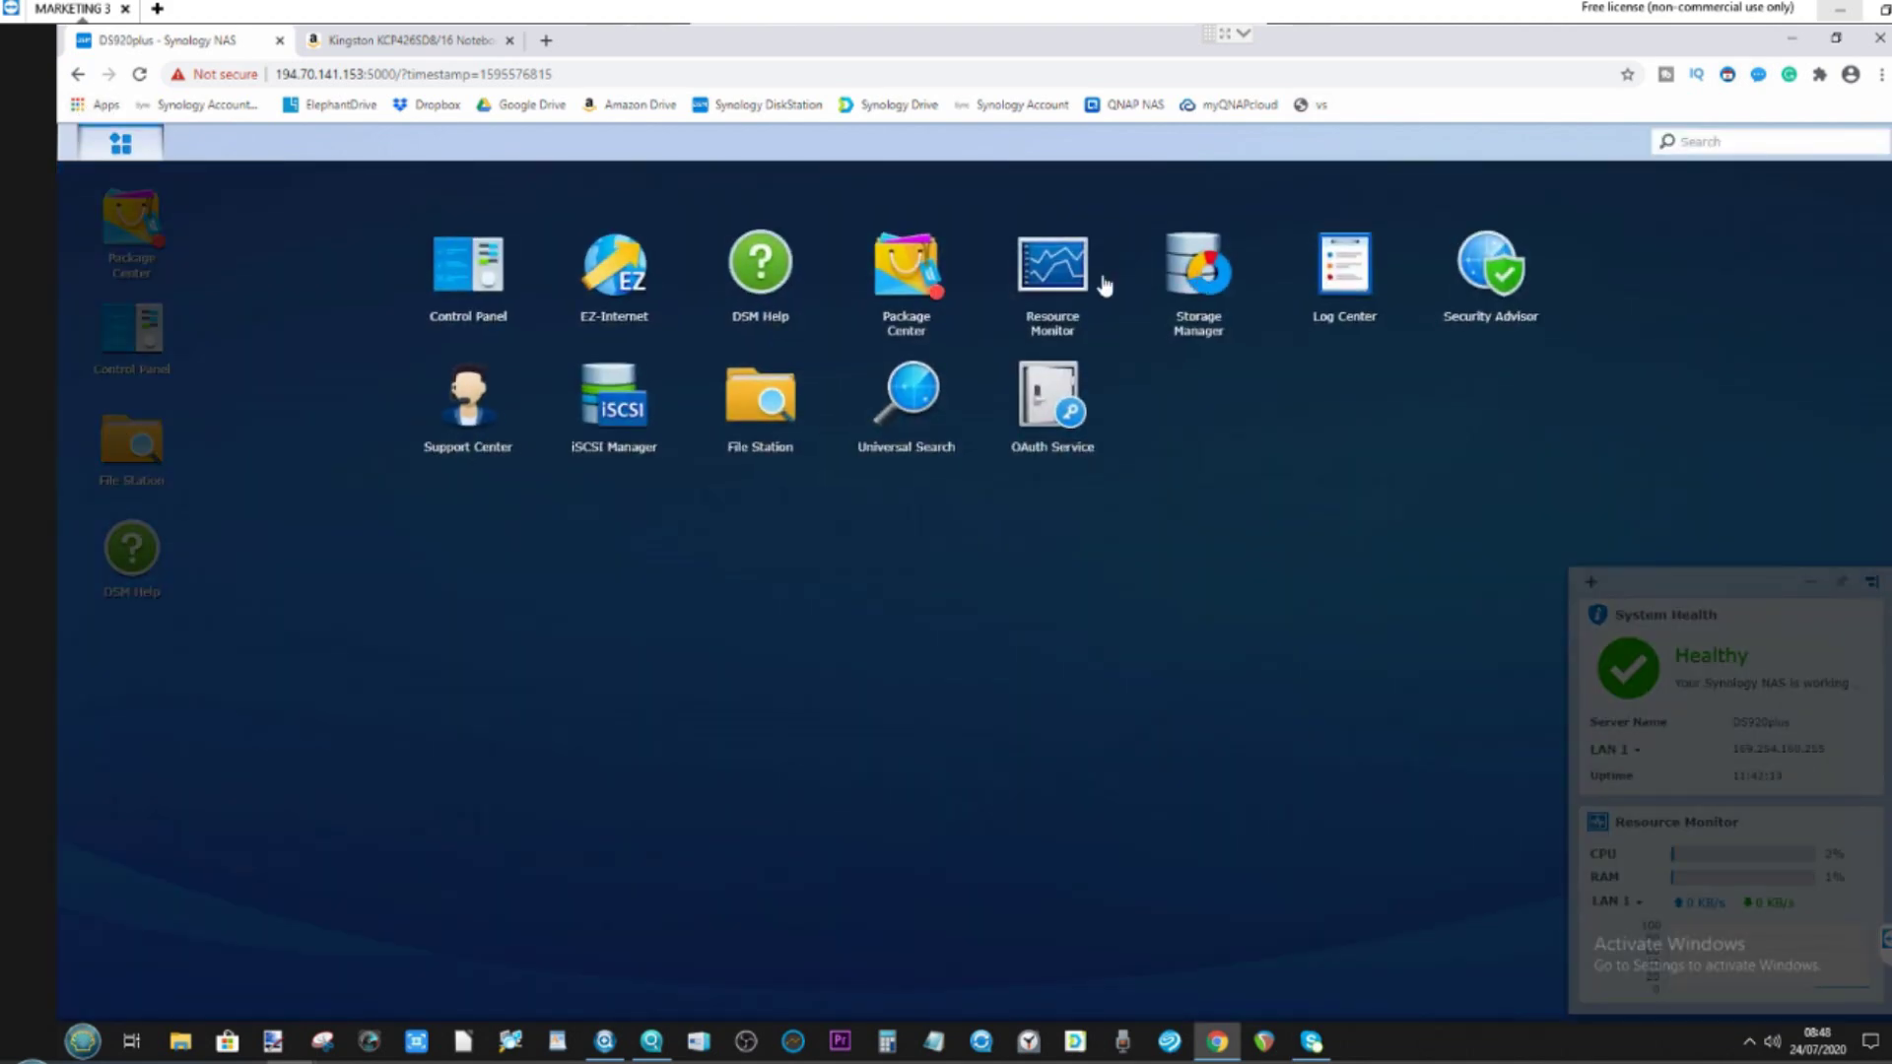
{"action": "left_click", "coordinate": [1084, 280]}
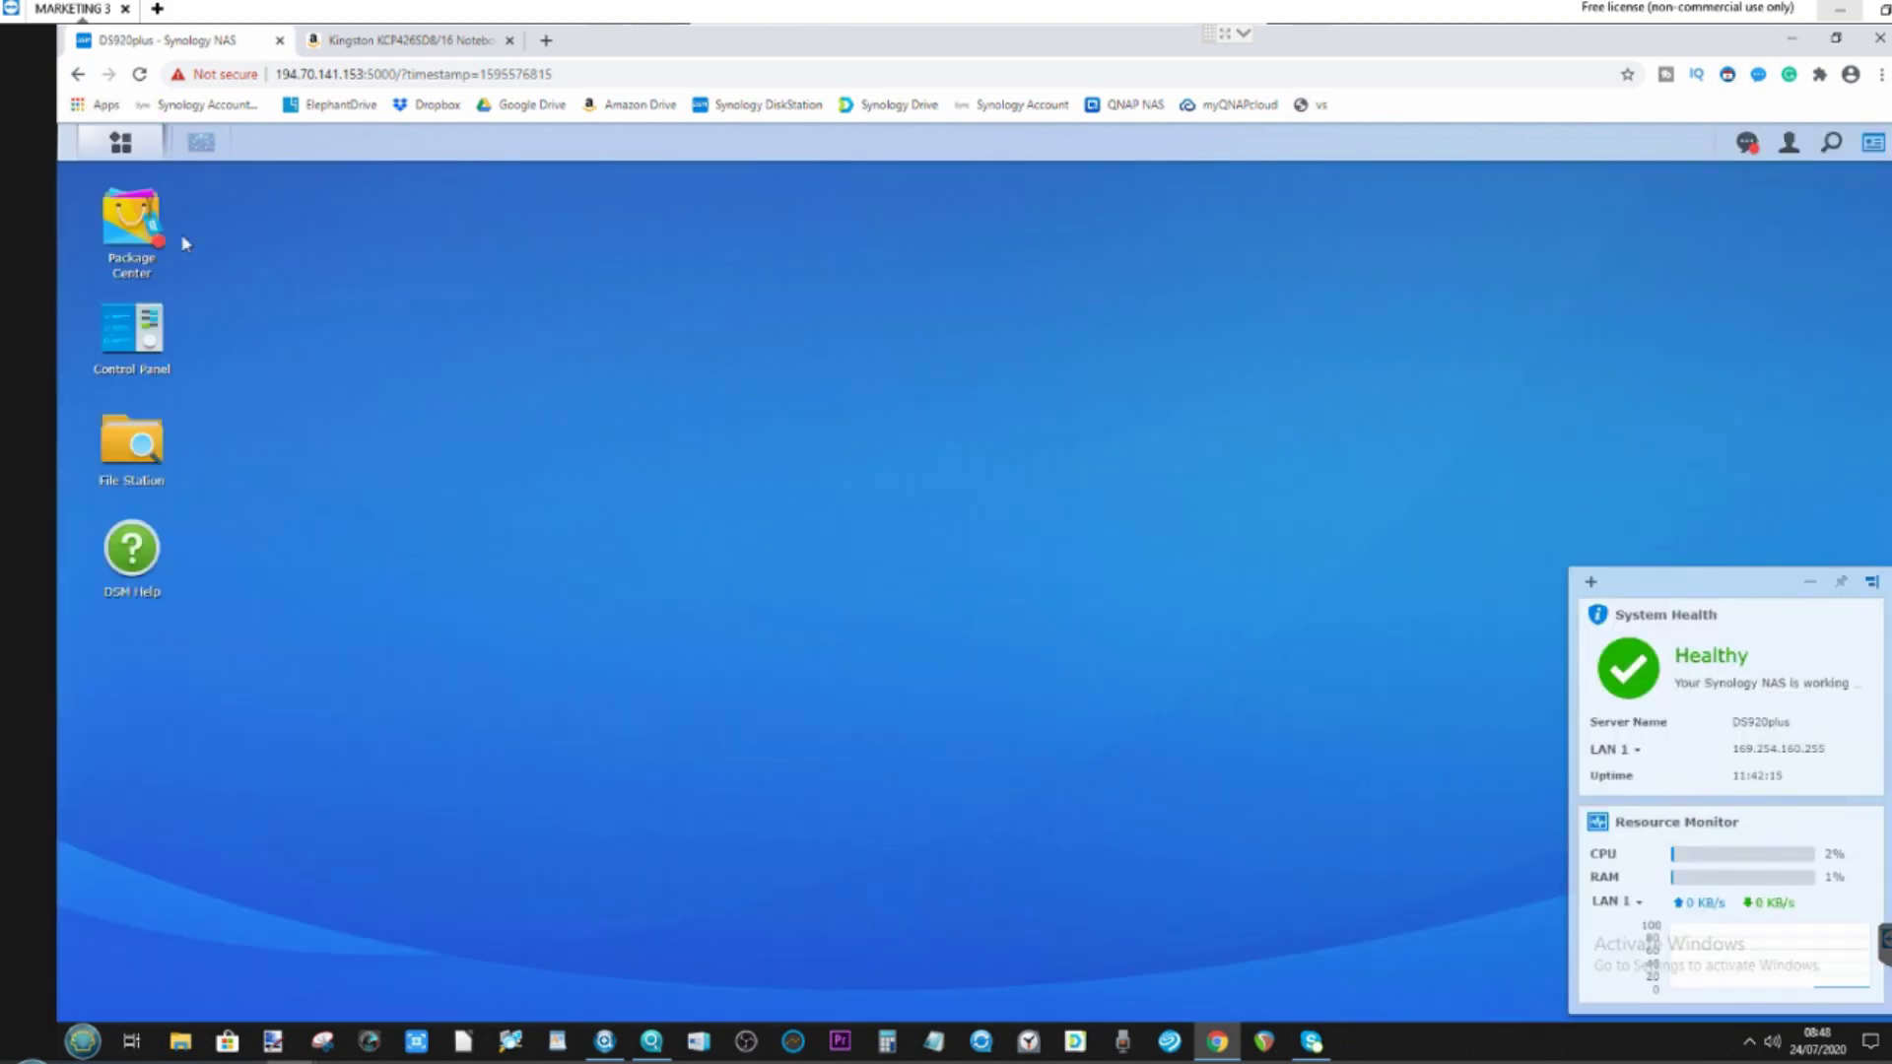
Accept the Package Center terms of service and privacy statement
{"action": "double_click", "coordinate": [118, 232]}
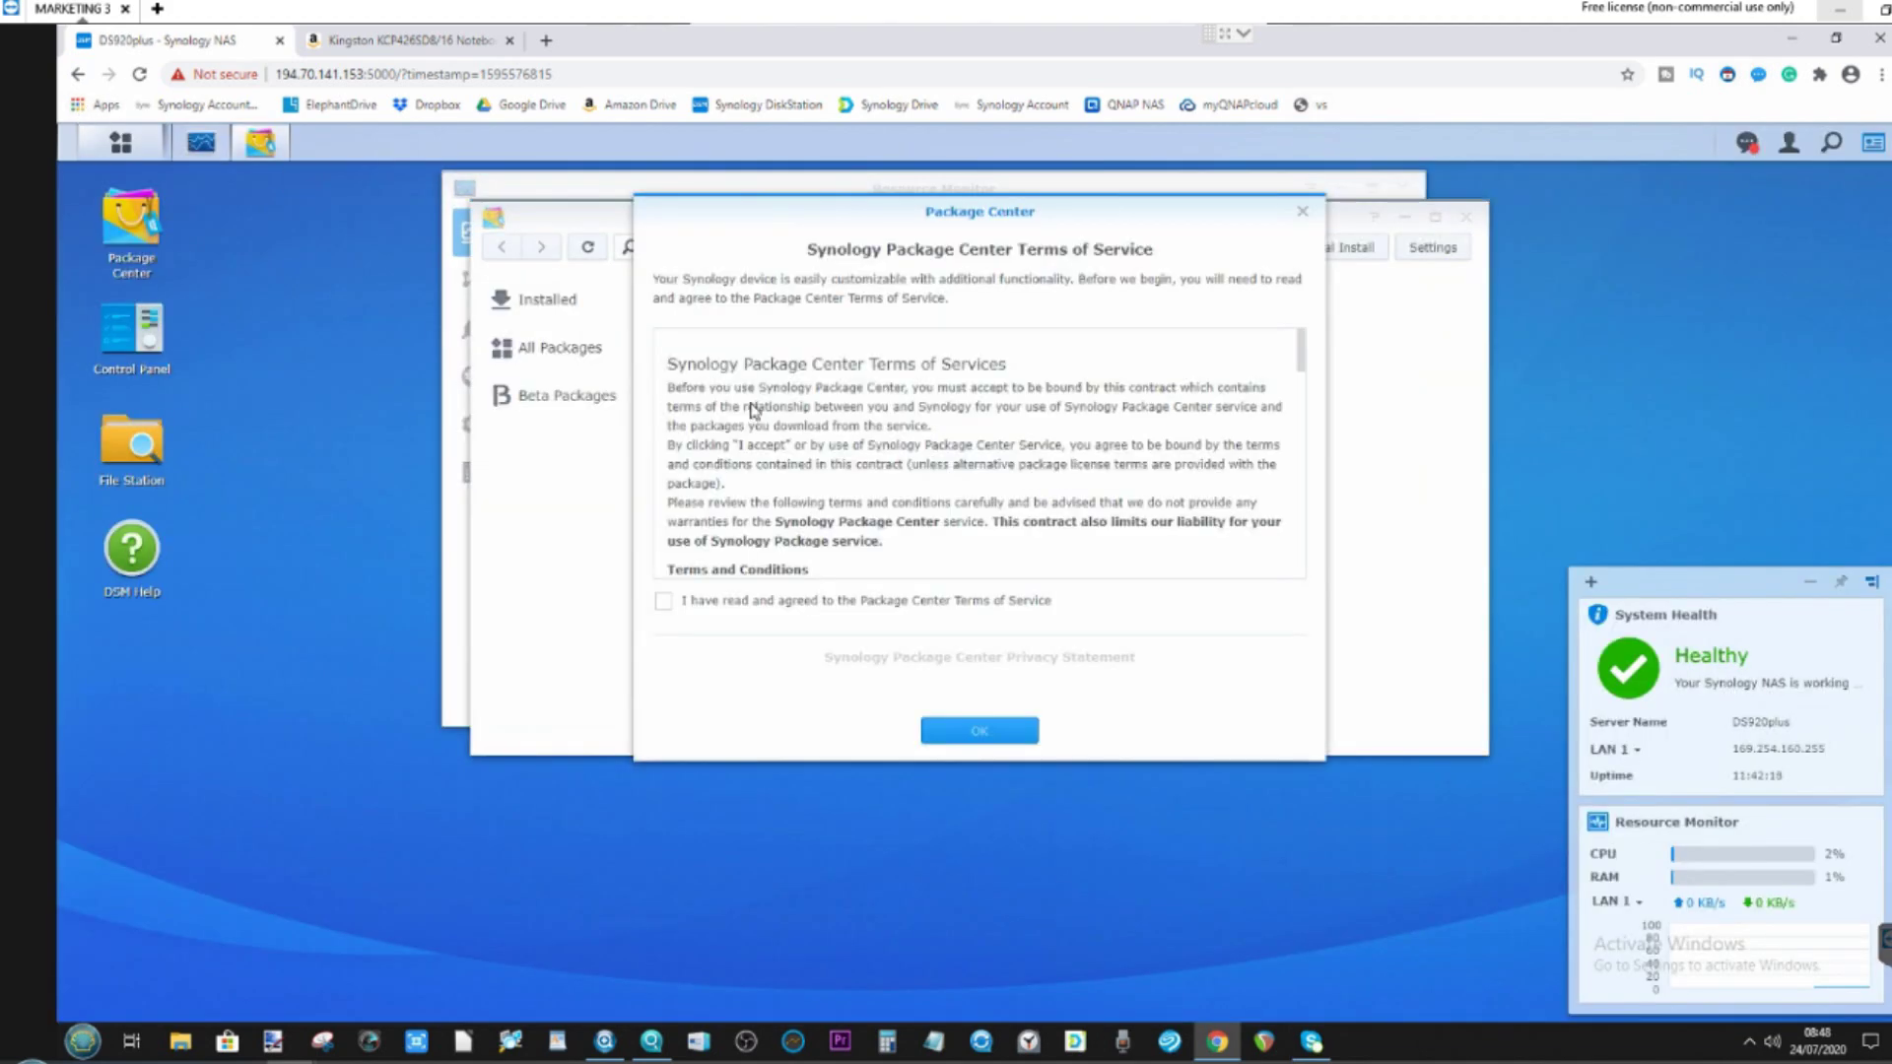
{"action": "left_click", "coordinate": [932, 602]}
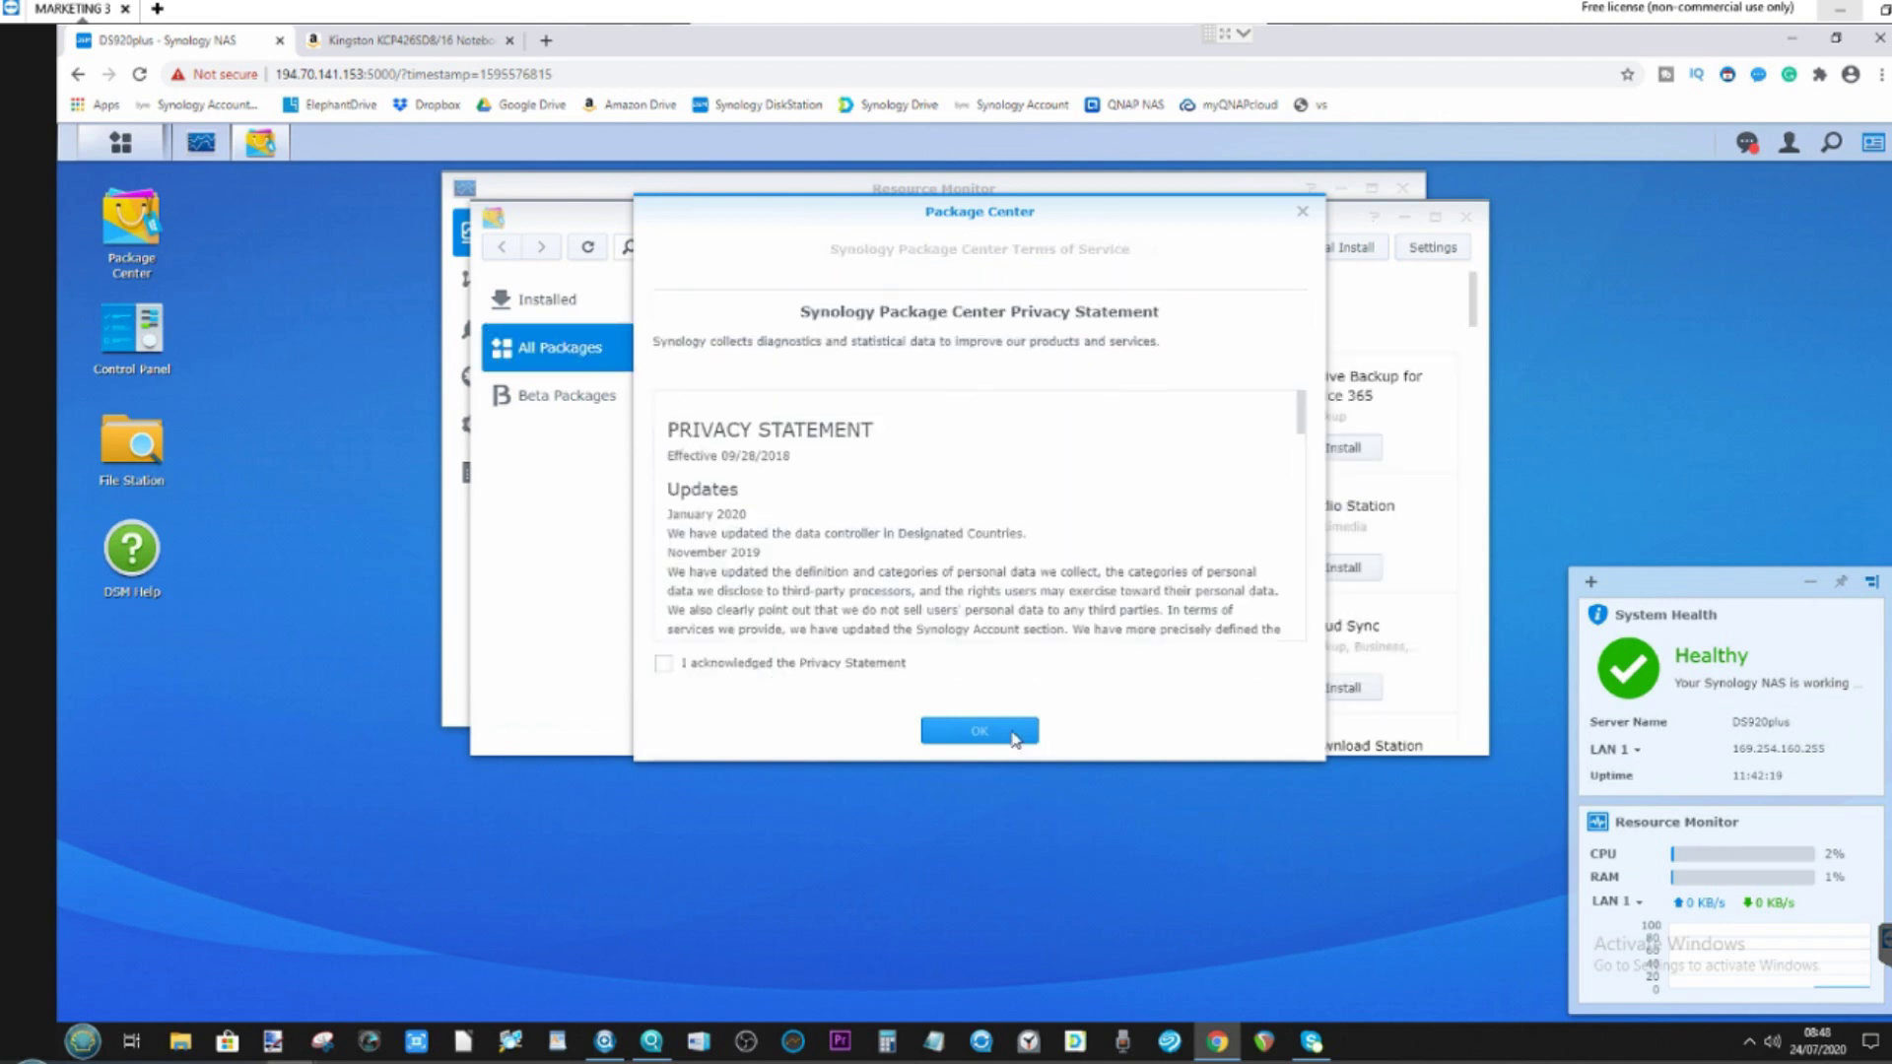
{"action": "left_click", "coordinate": [719, 667]}
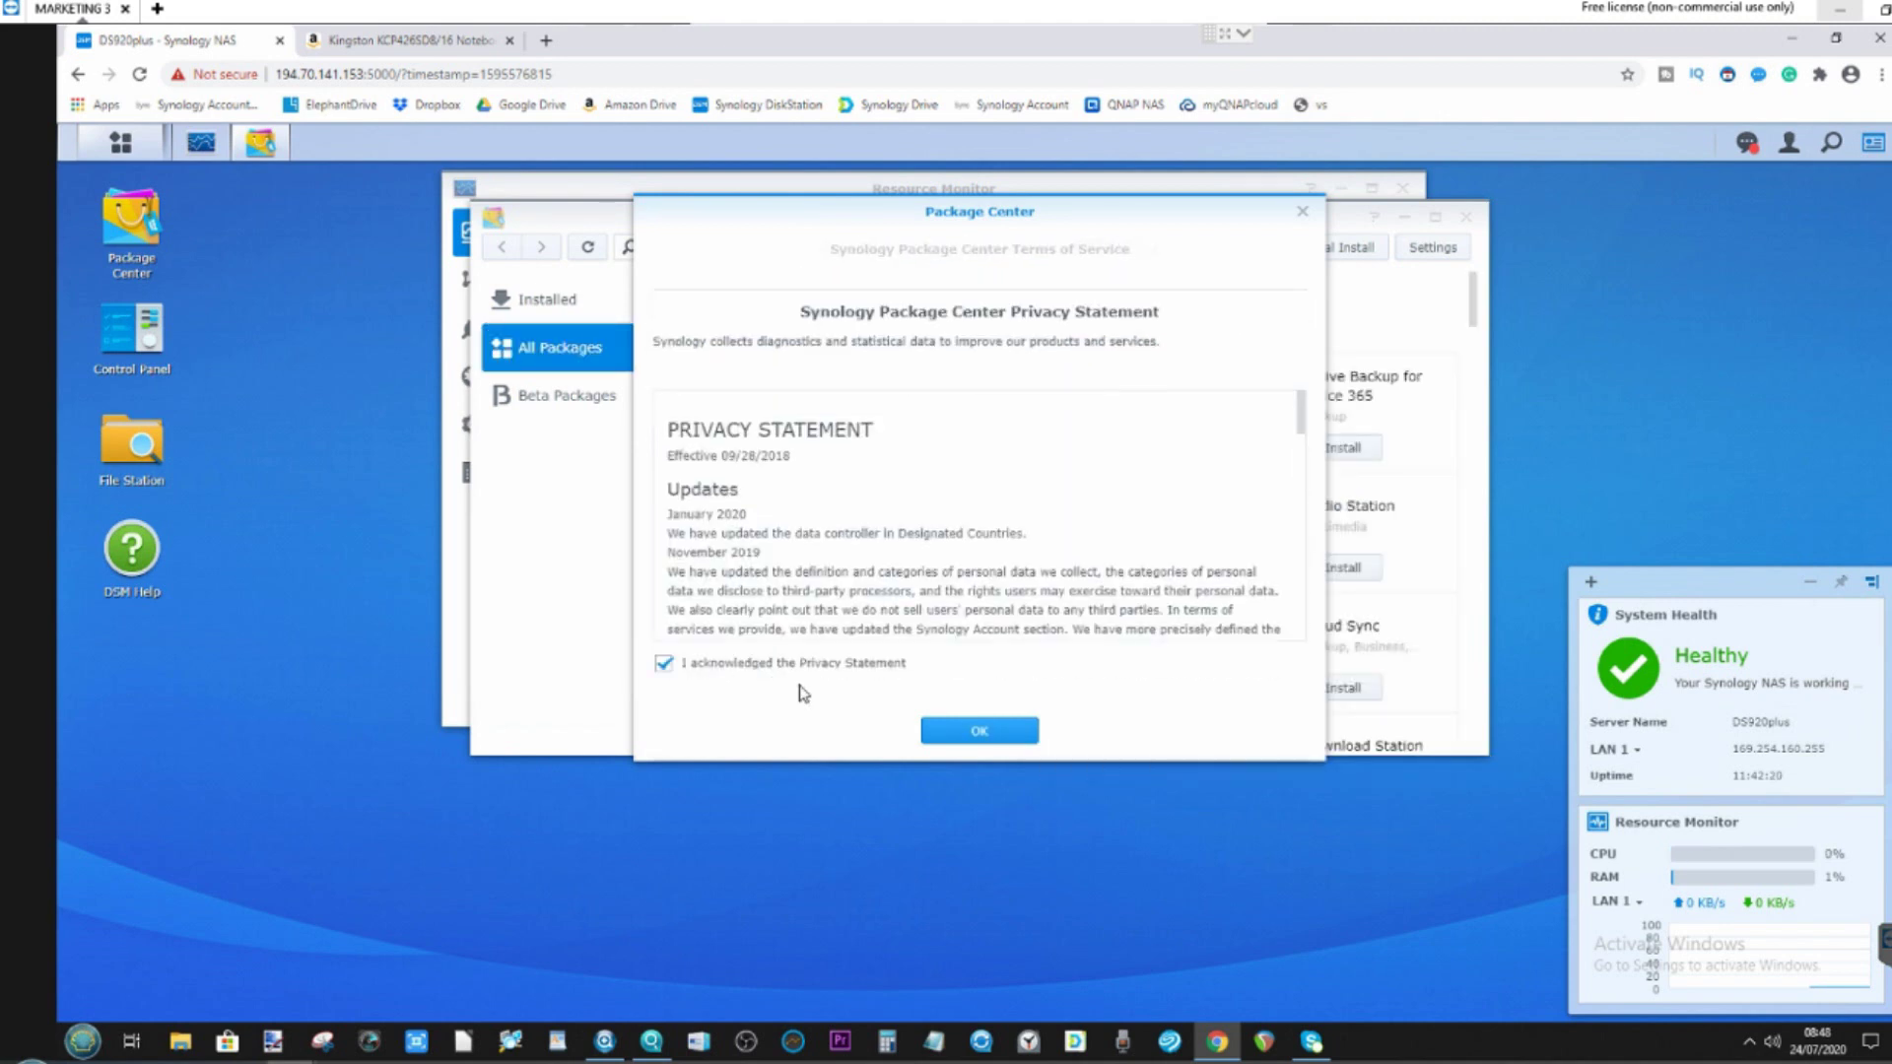
{"action": "left_click", "coordinate": [941, 731]}
Install Virtual Machine Manager together with the required Replication Service
{"action": "scroll", "coordinate": [1000, 510], "scroll_direction": "down", "scroll_amount": 5}
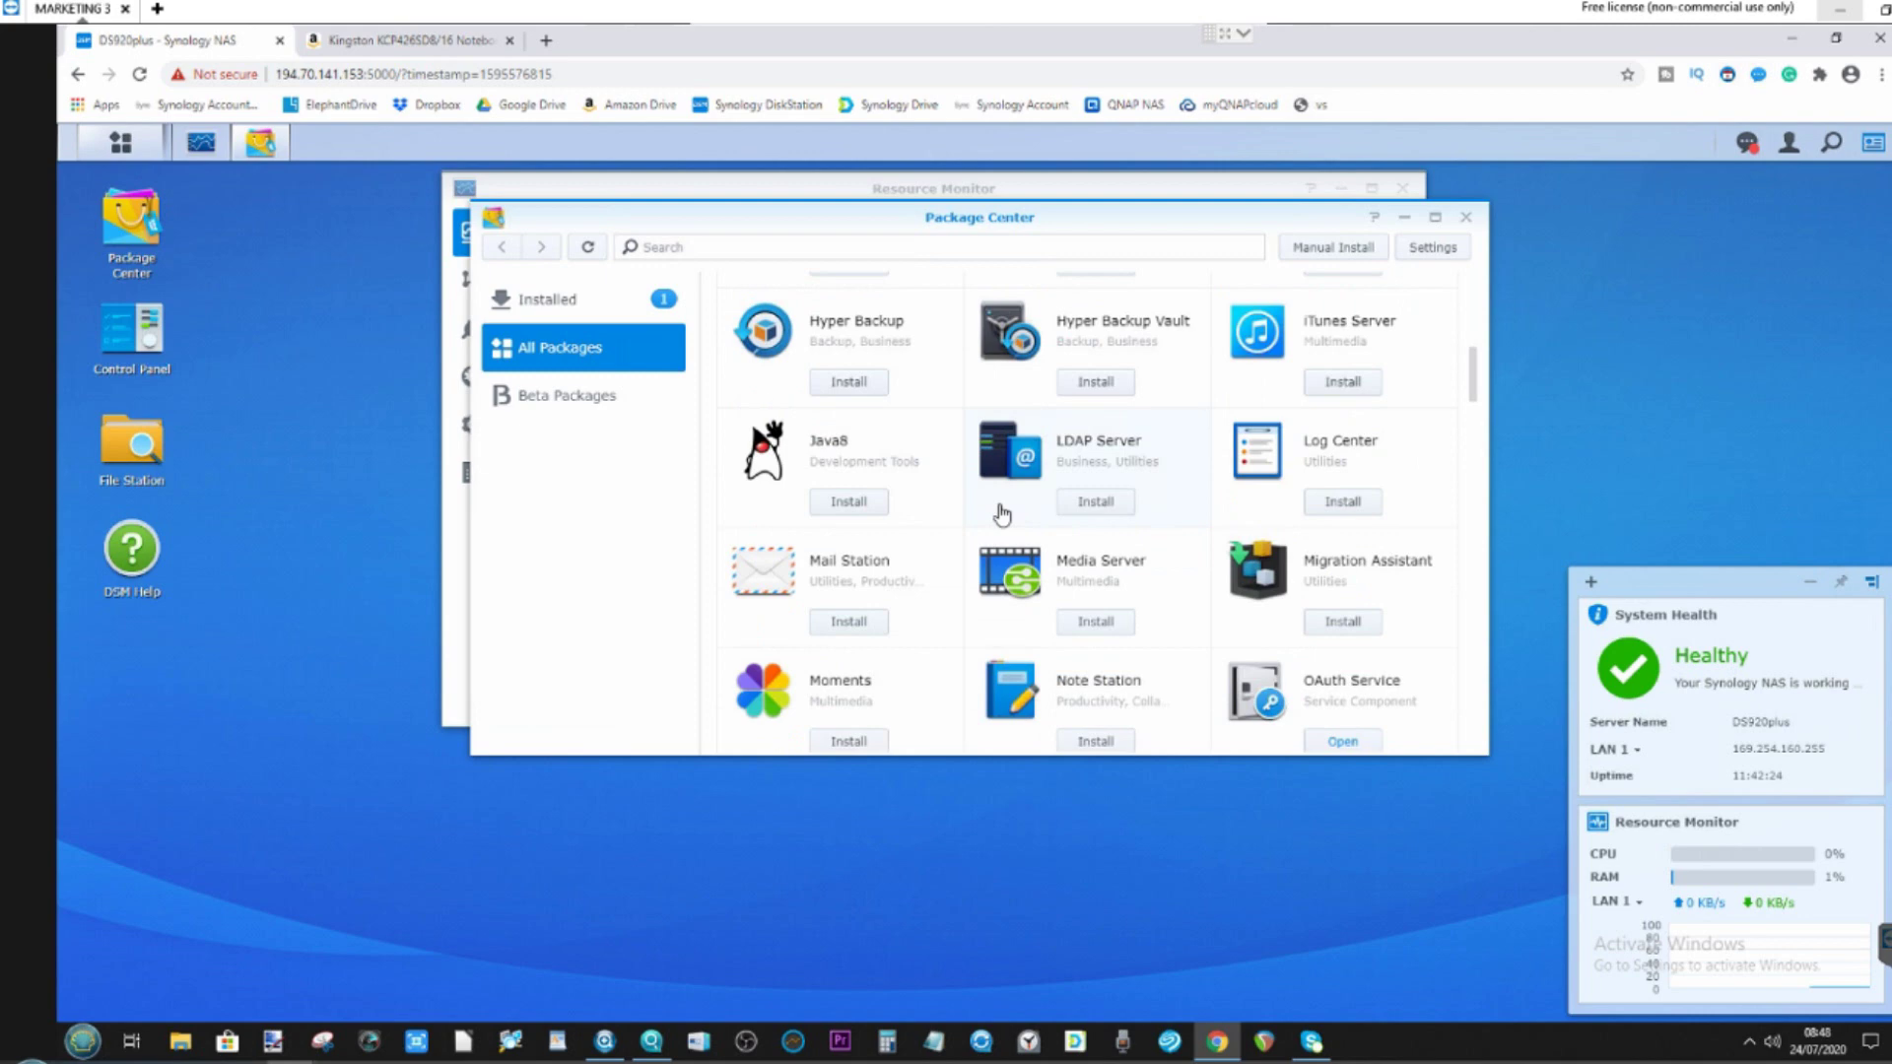
{"action": "scroll", "coordinate": [1002, 512], "scroll_direction": "down", "scroll_amount": 8}
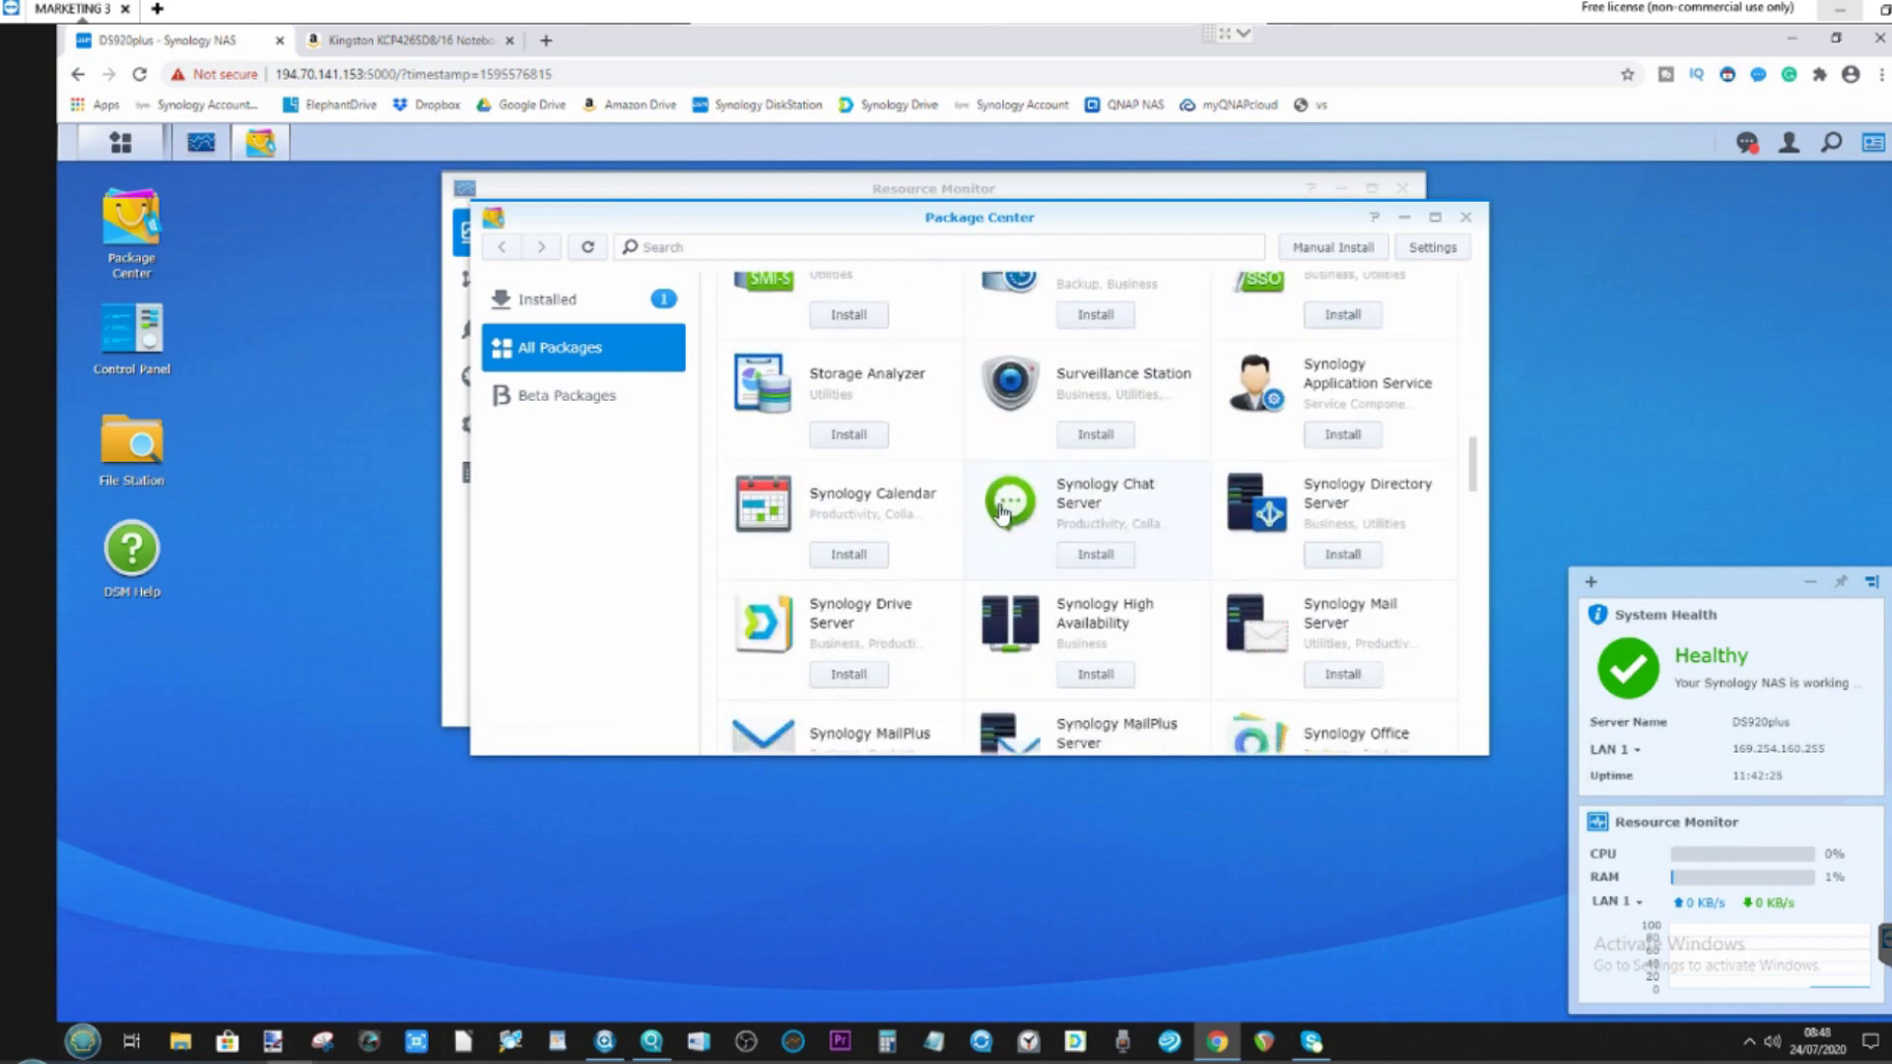
{"action": "scroll", "coordinate": [1003, 512], "scroll_direction": "down", "scroll_amount": 5}
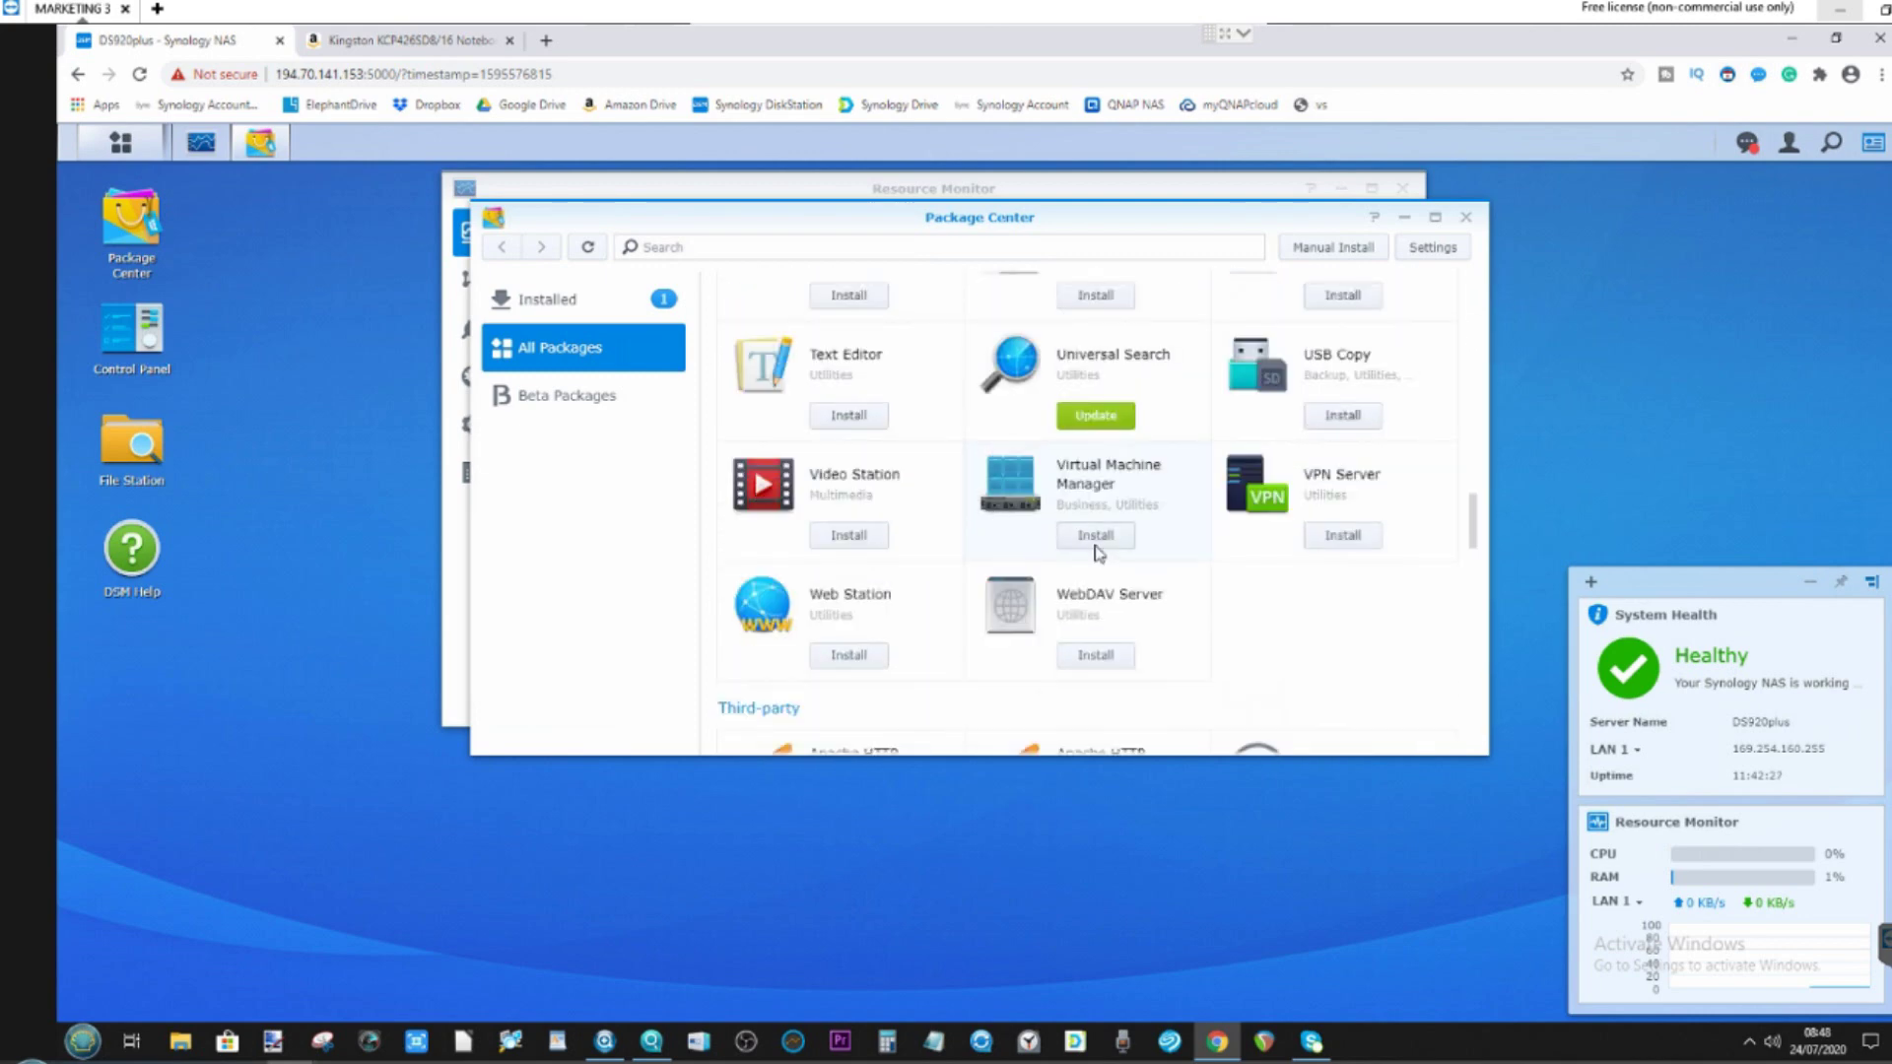
{"action": "left_click", "coordinate": [1096, 537]}
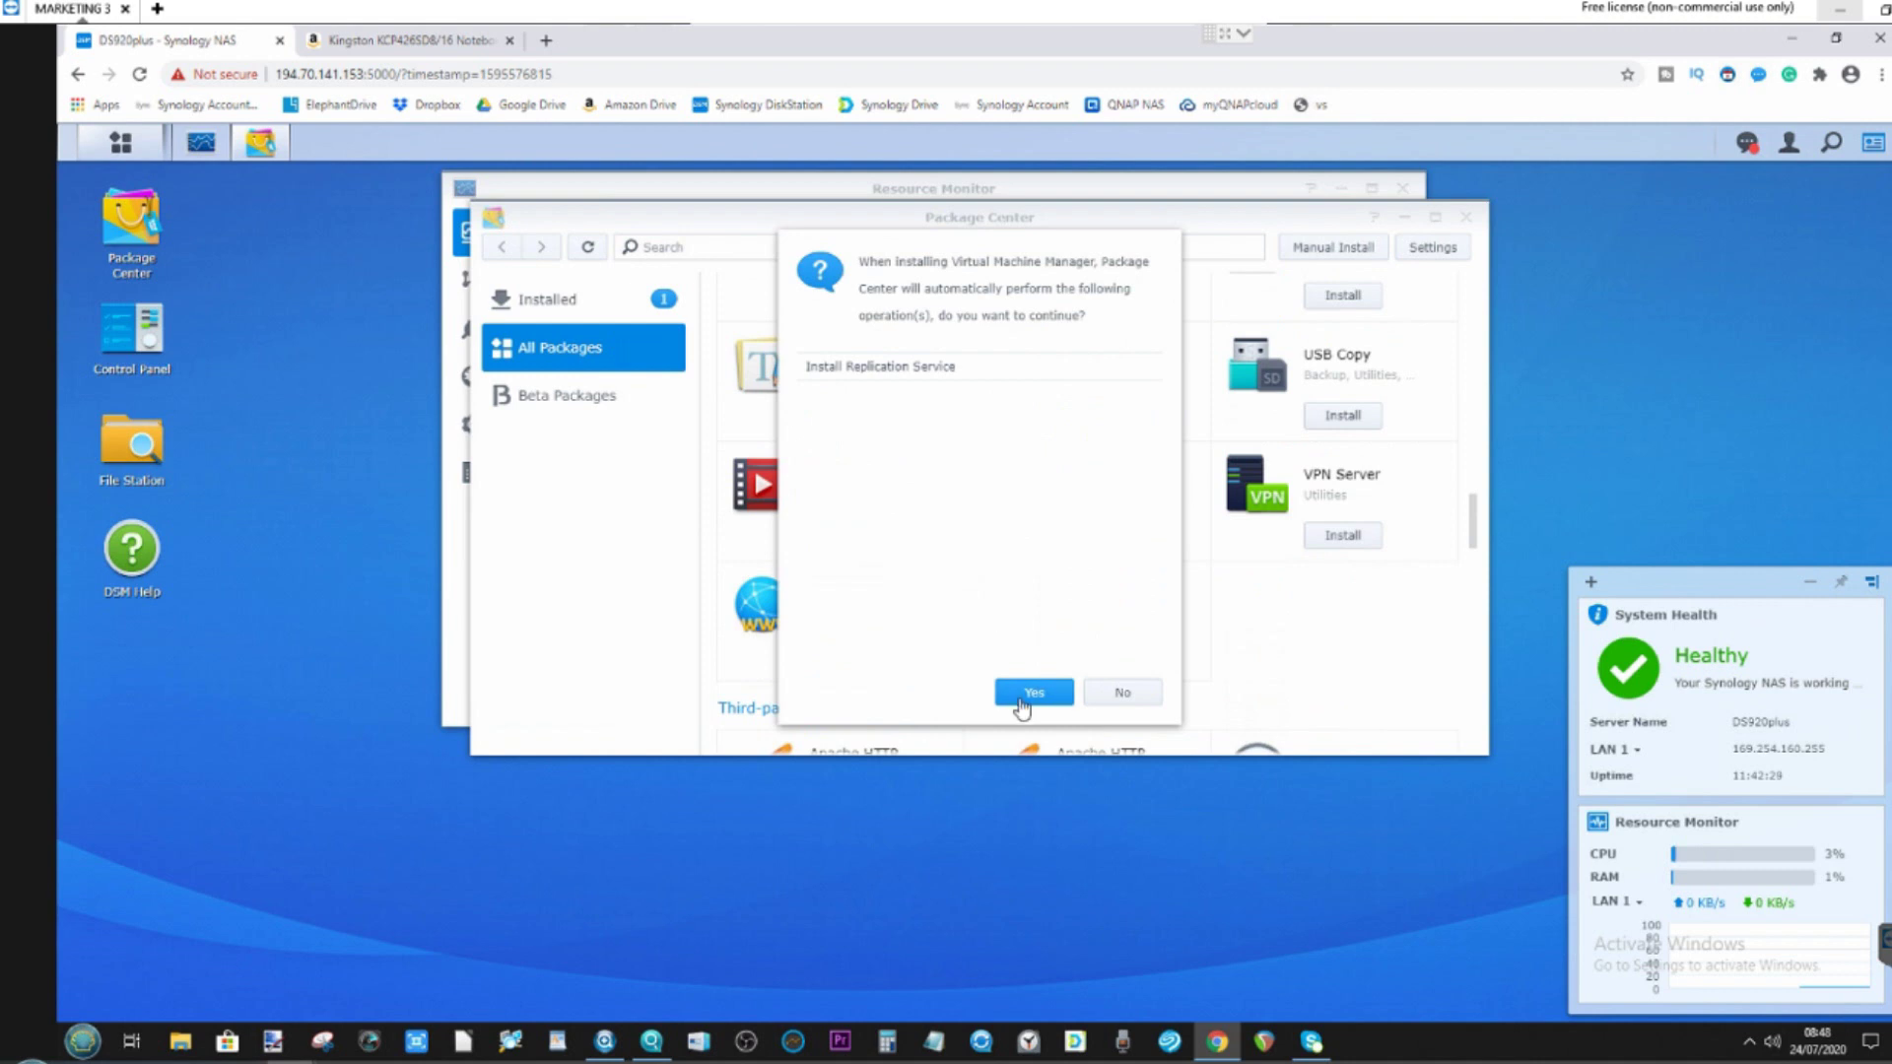
{"action": "left_click", "coordinate": [1022, 702]}
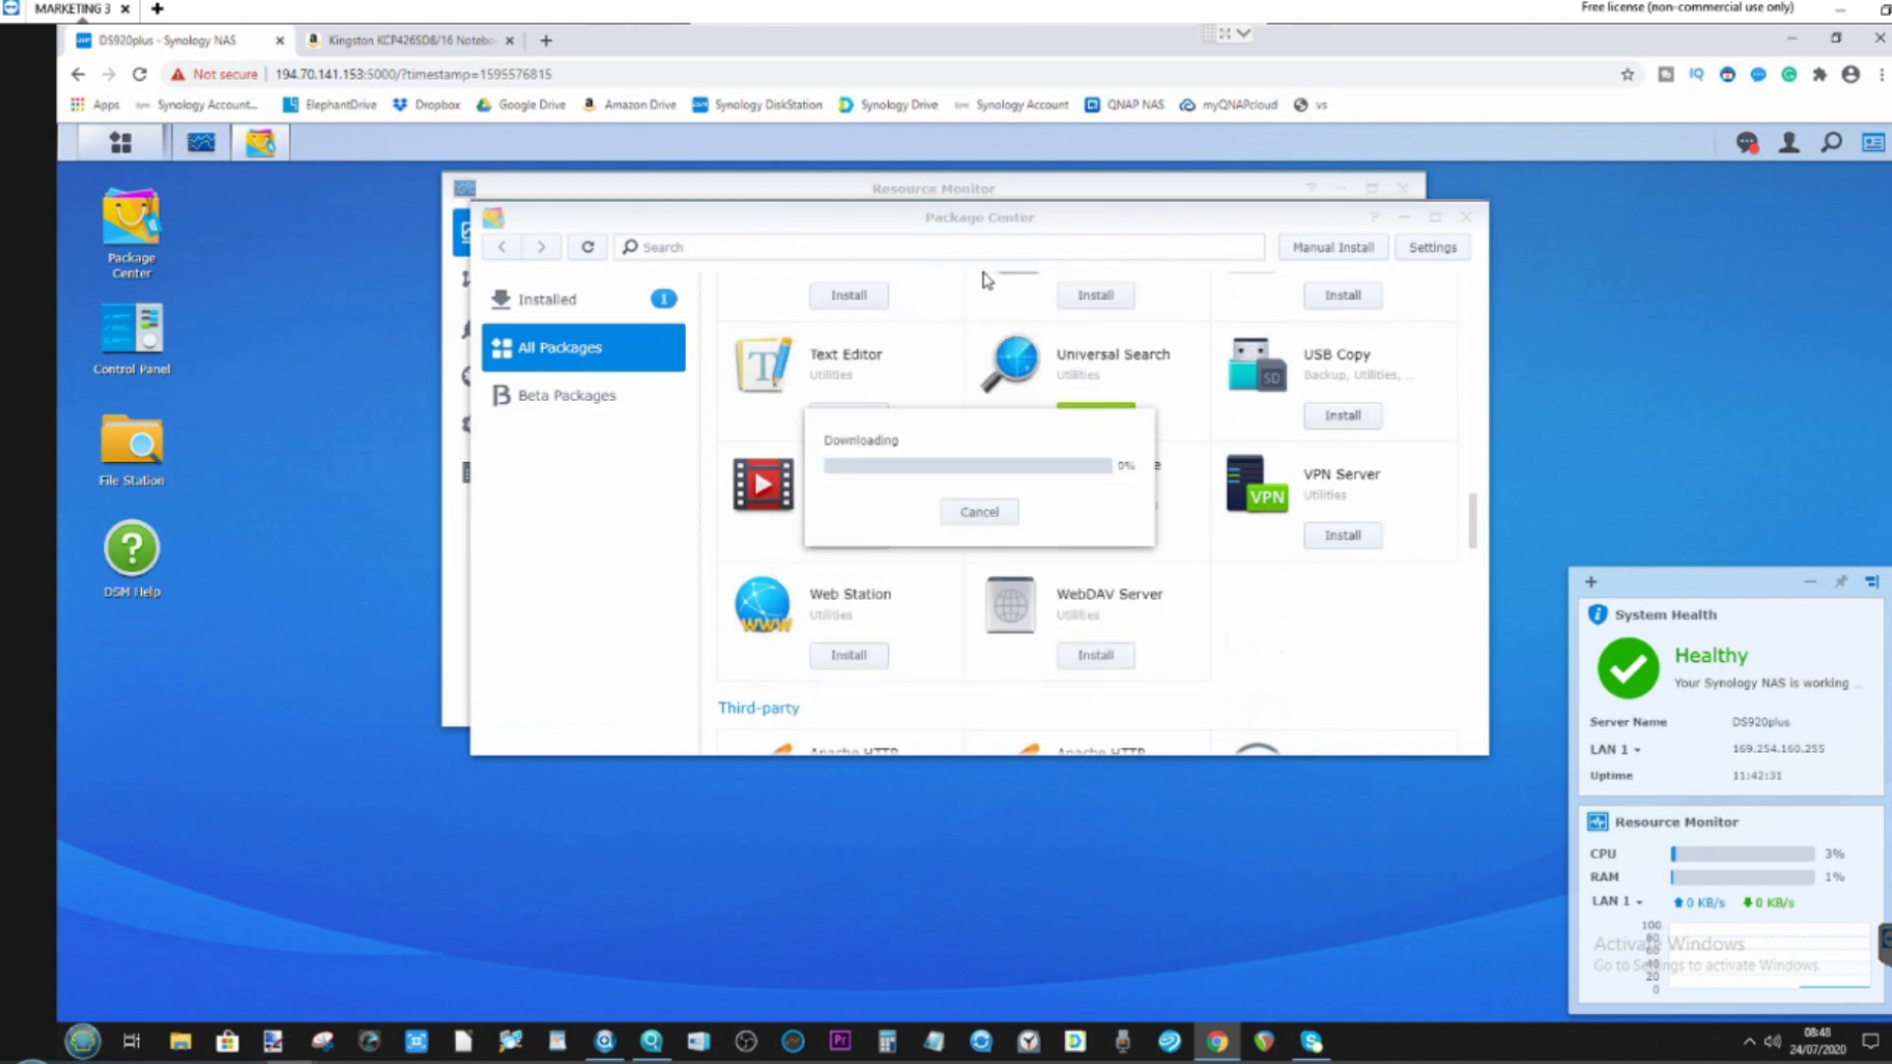
Move Resource Monitor out of the way and launch the newly installed Virtual Machine Manager
{"action": "left_click", "coordinate": [1010, 185]}
{"action": "left_click_drag", "start_coordinate": [1064, 178], "coordinate": [798, 318]}
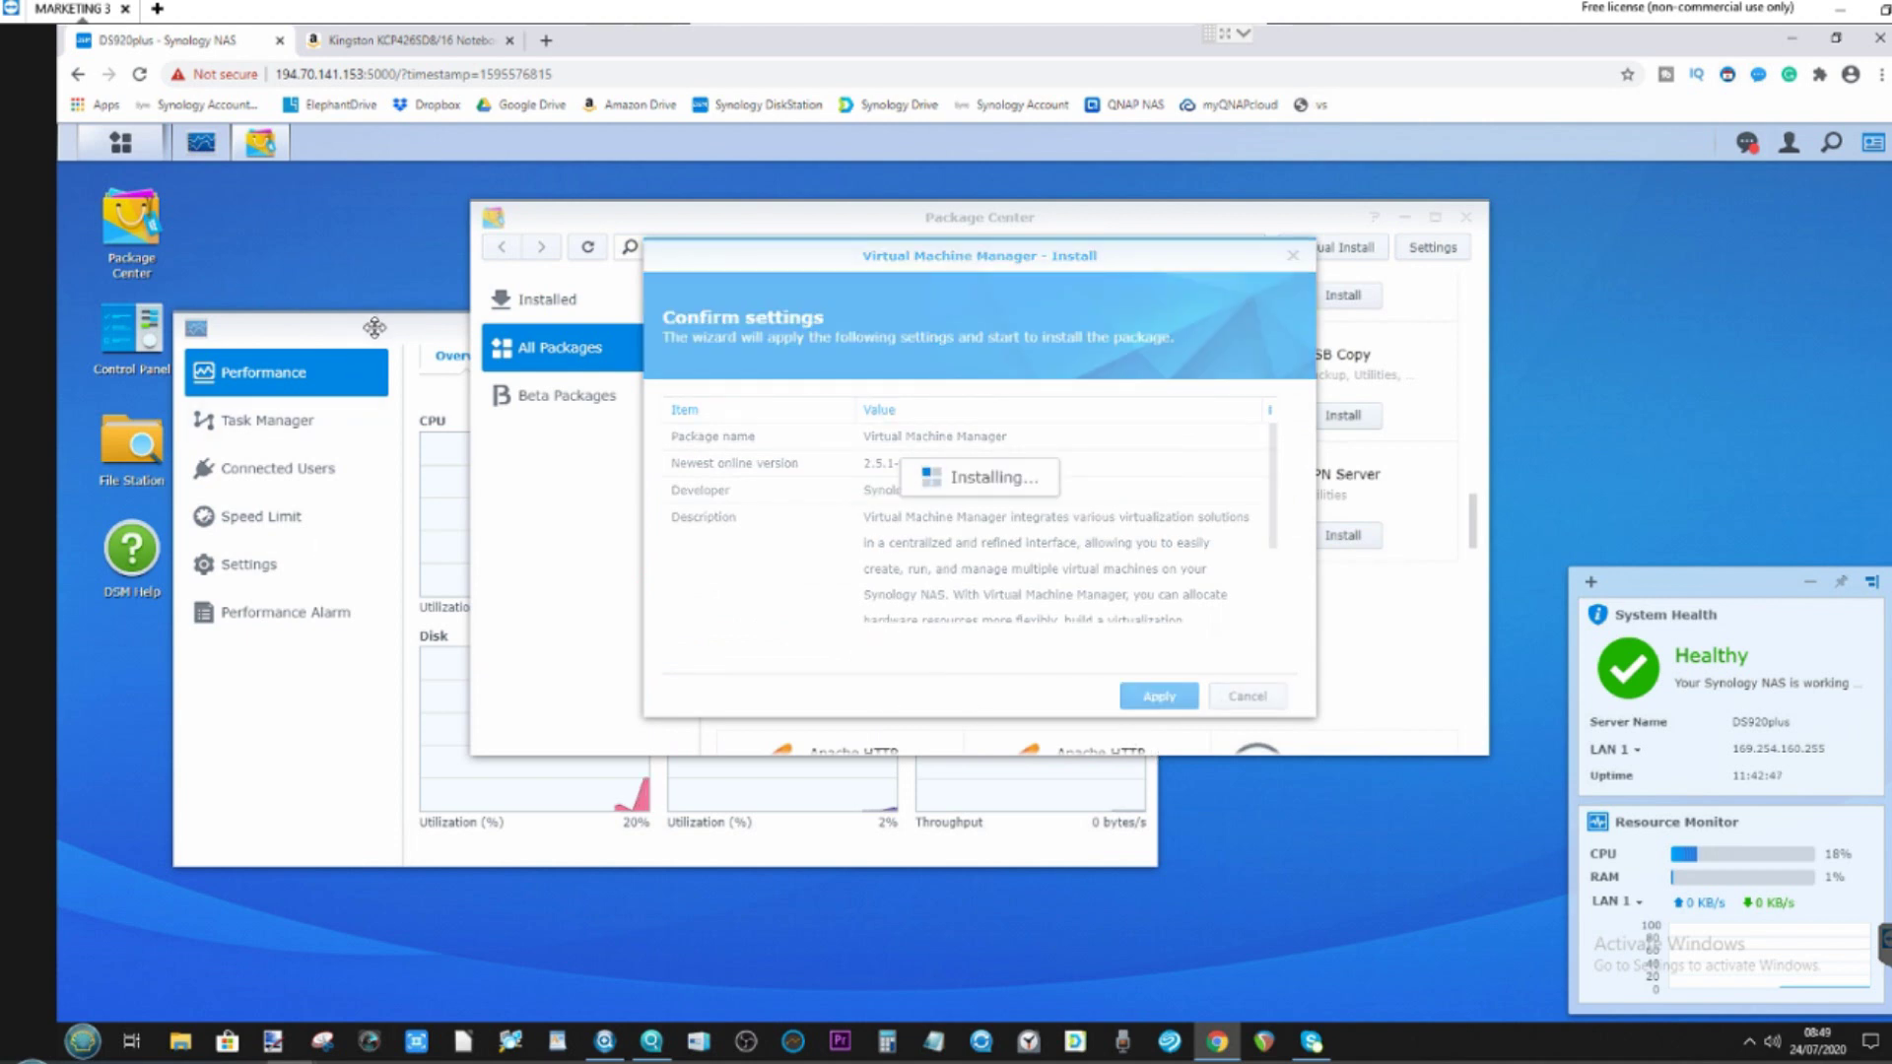
{"action": "left_click_drag", "start_coordinate": [375, 327], "coordinate": [240, 356]}
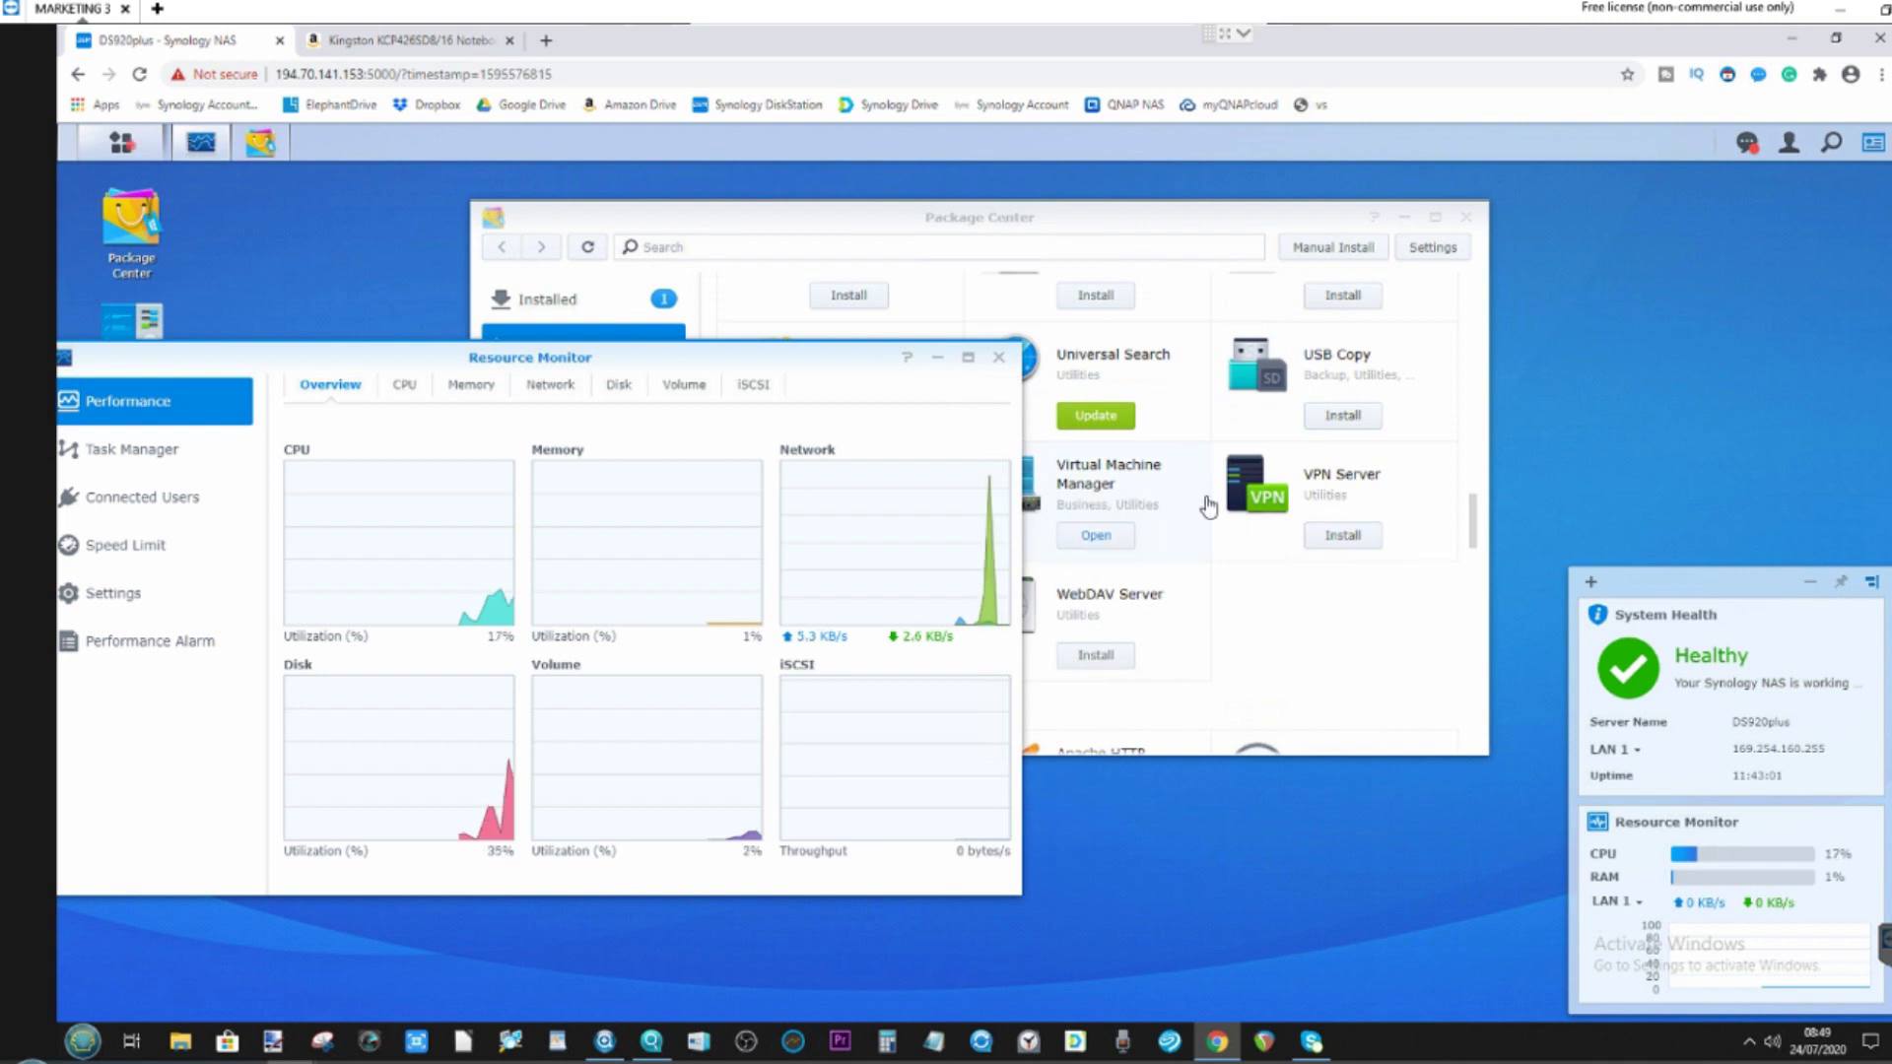
{"action": "left_click", "coordinate": [1082, 543]}
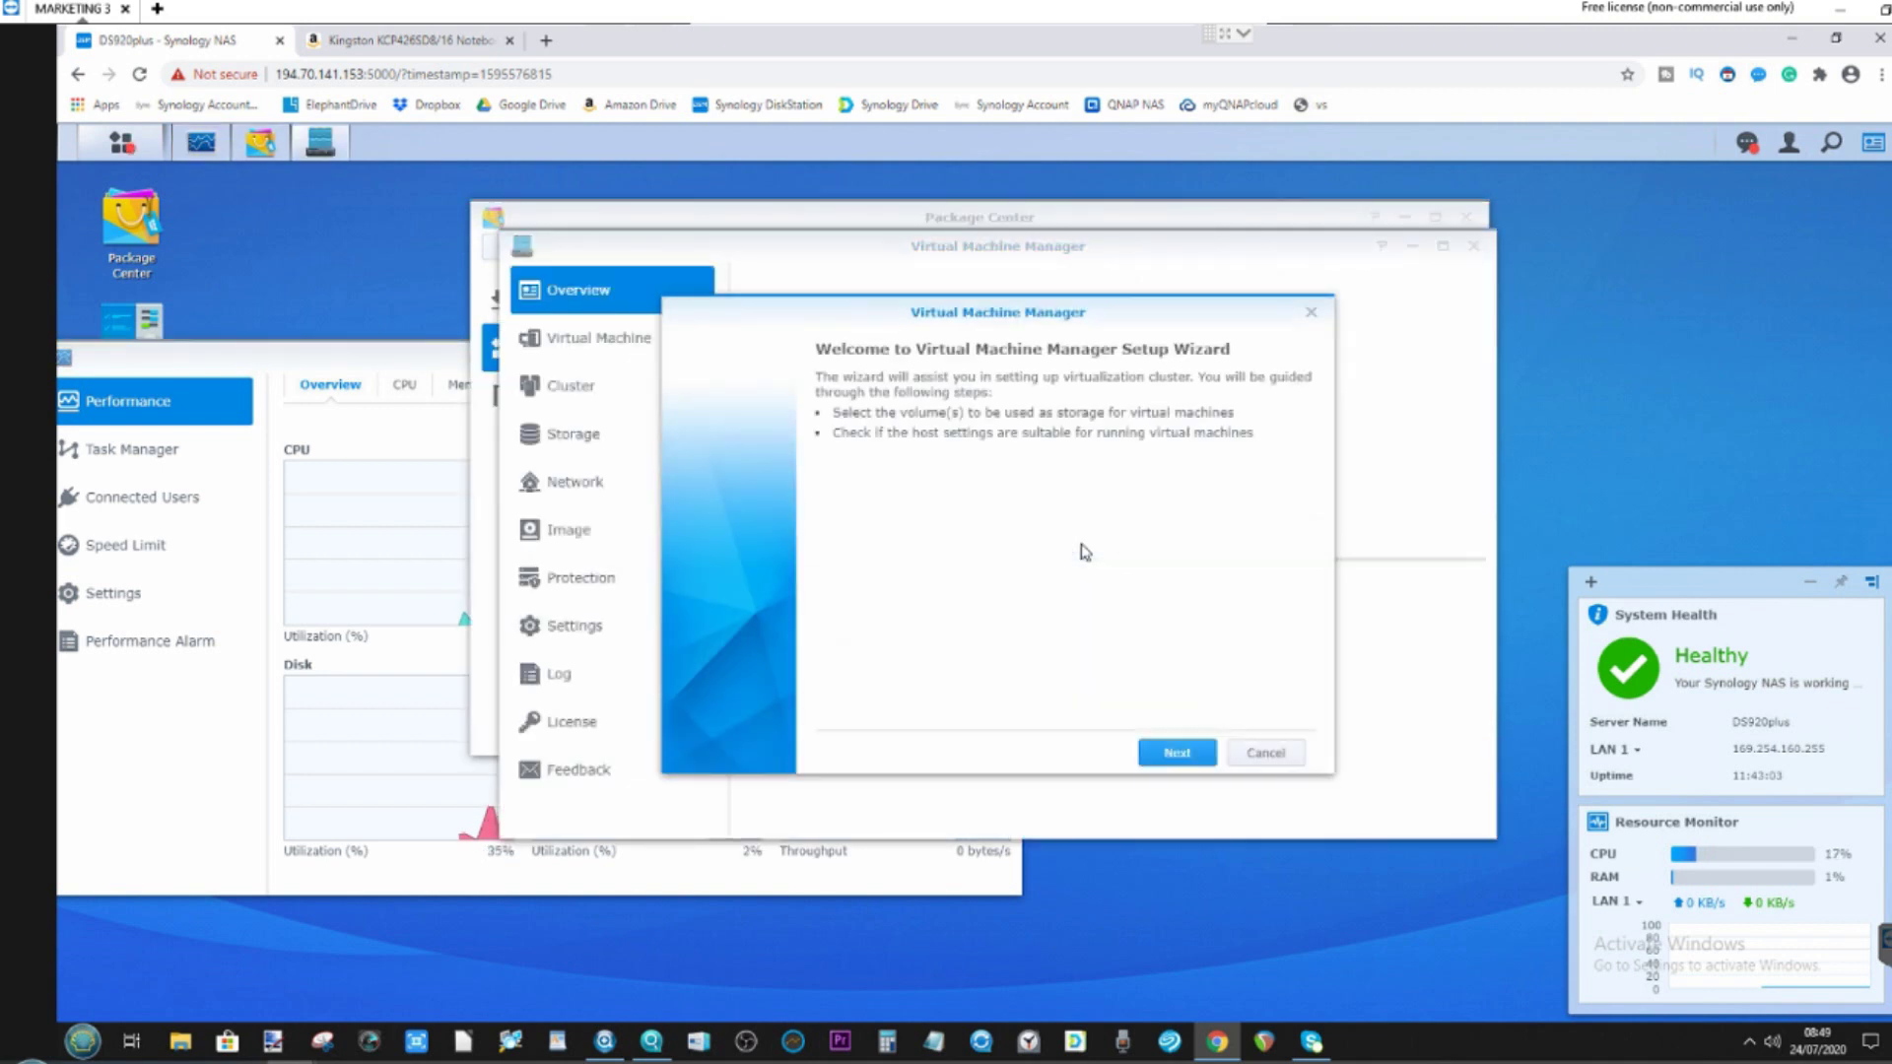
Run the VMM Setup Wizard, enabling host network settings and selecting Volume 1 for VM storage
{"action": "left_click", "coordinate": [1191, 757]}
{"action": "left_click", "coordinate": [1193, 754]}
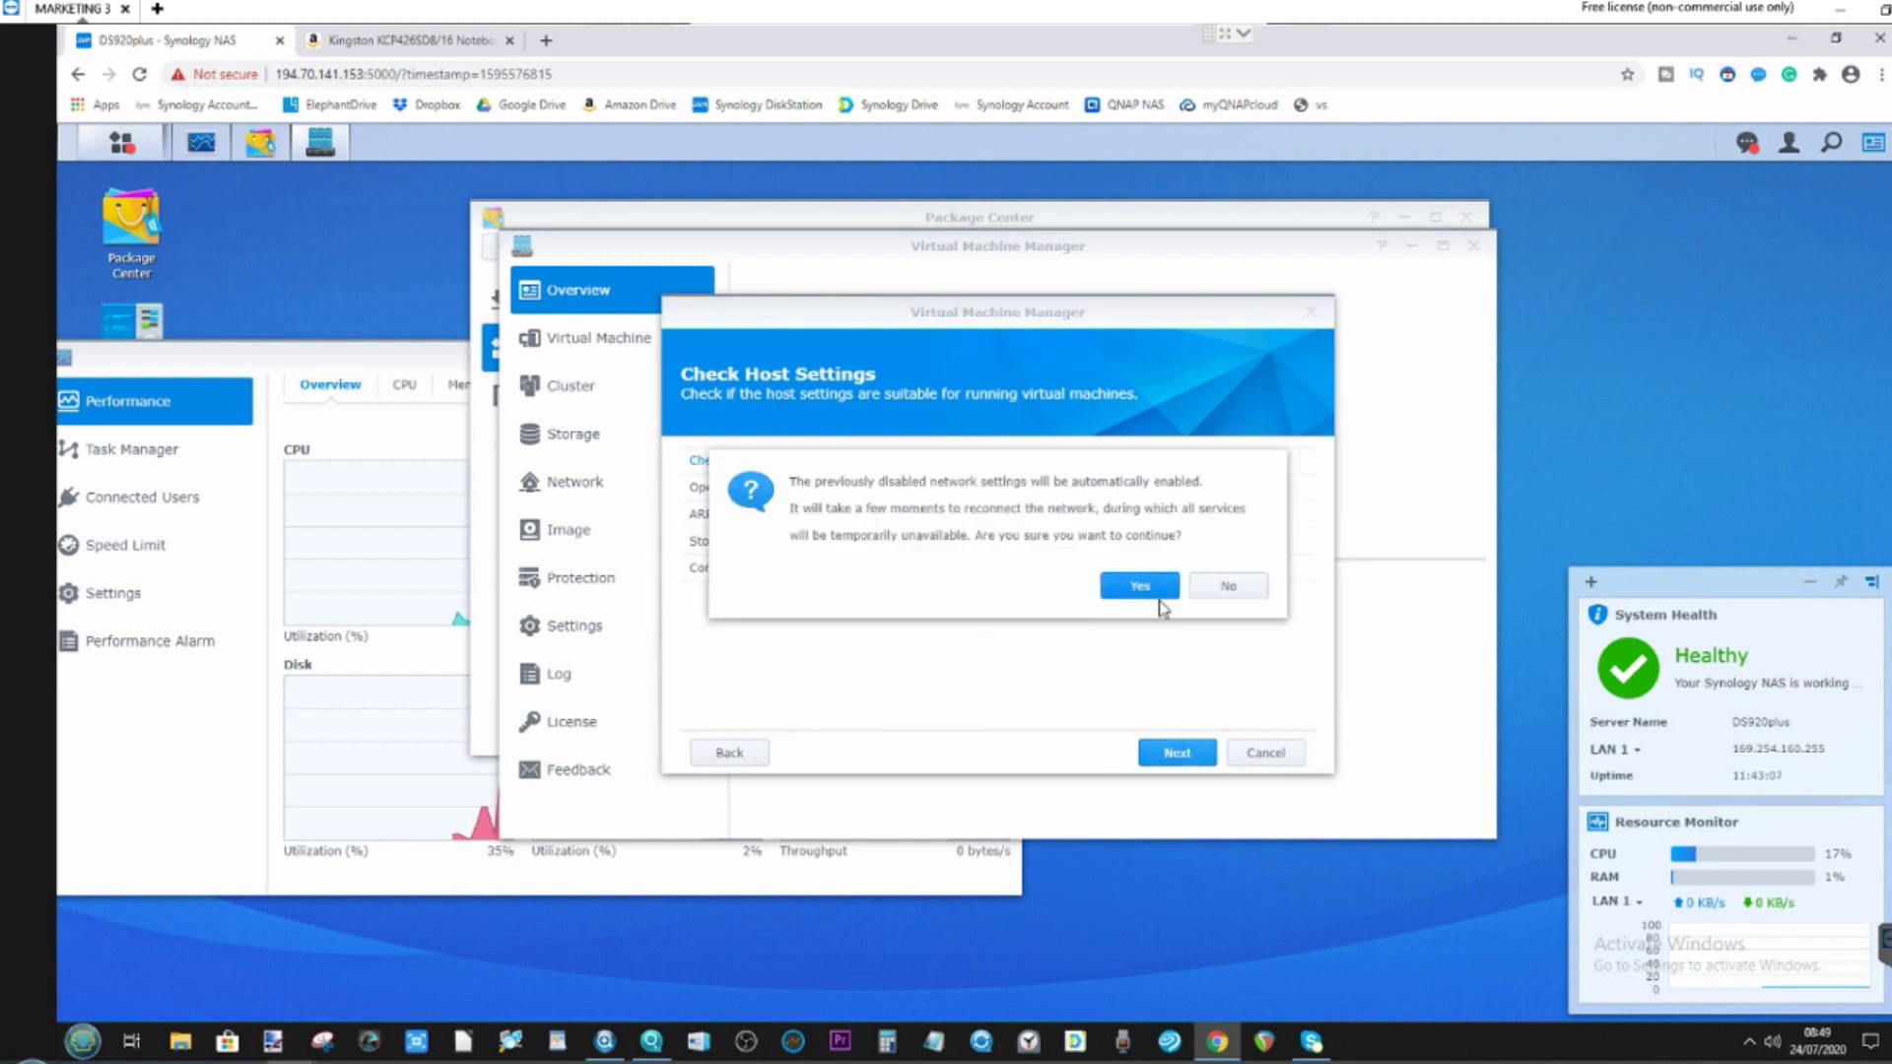
{"action": "left_click", "coordinate": [1151, 589]}
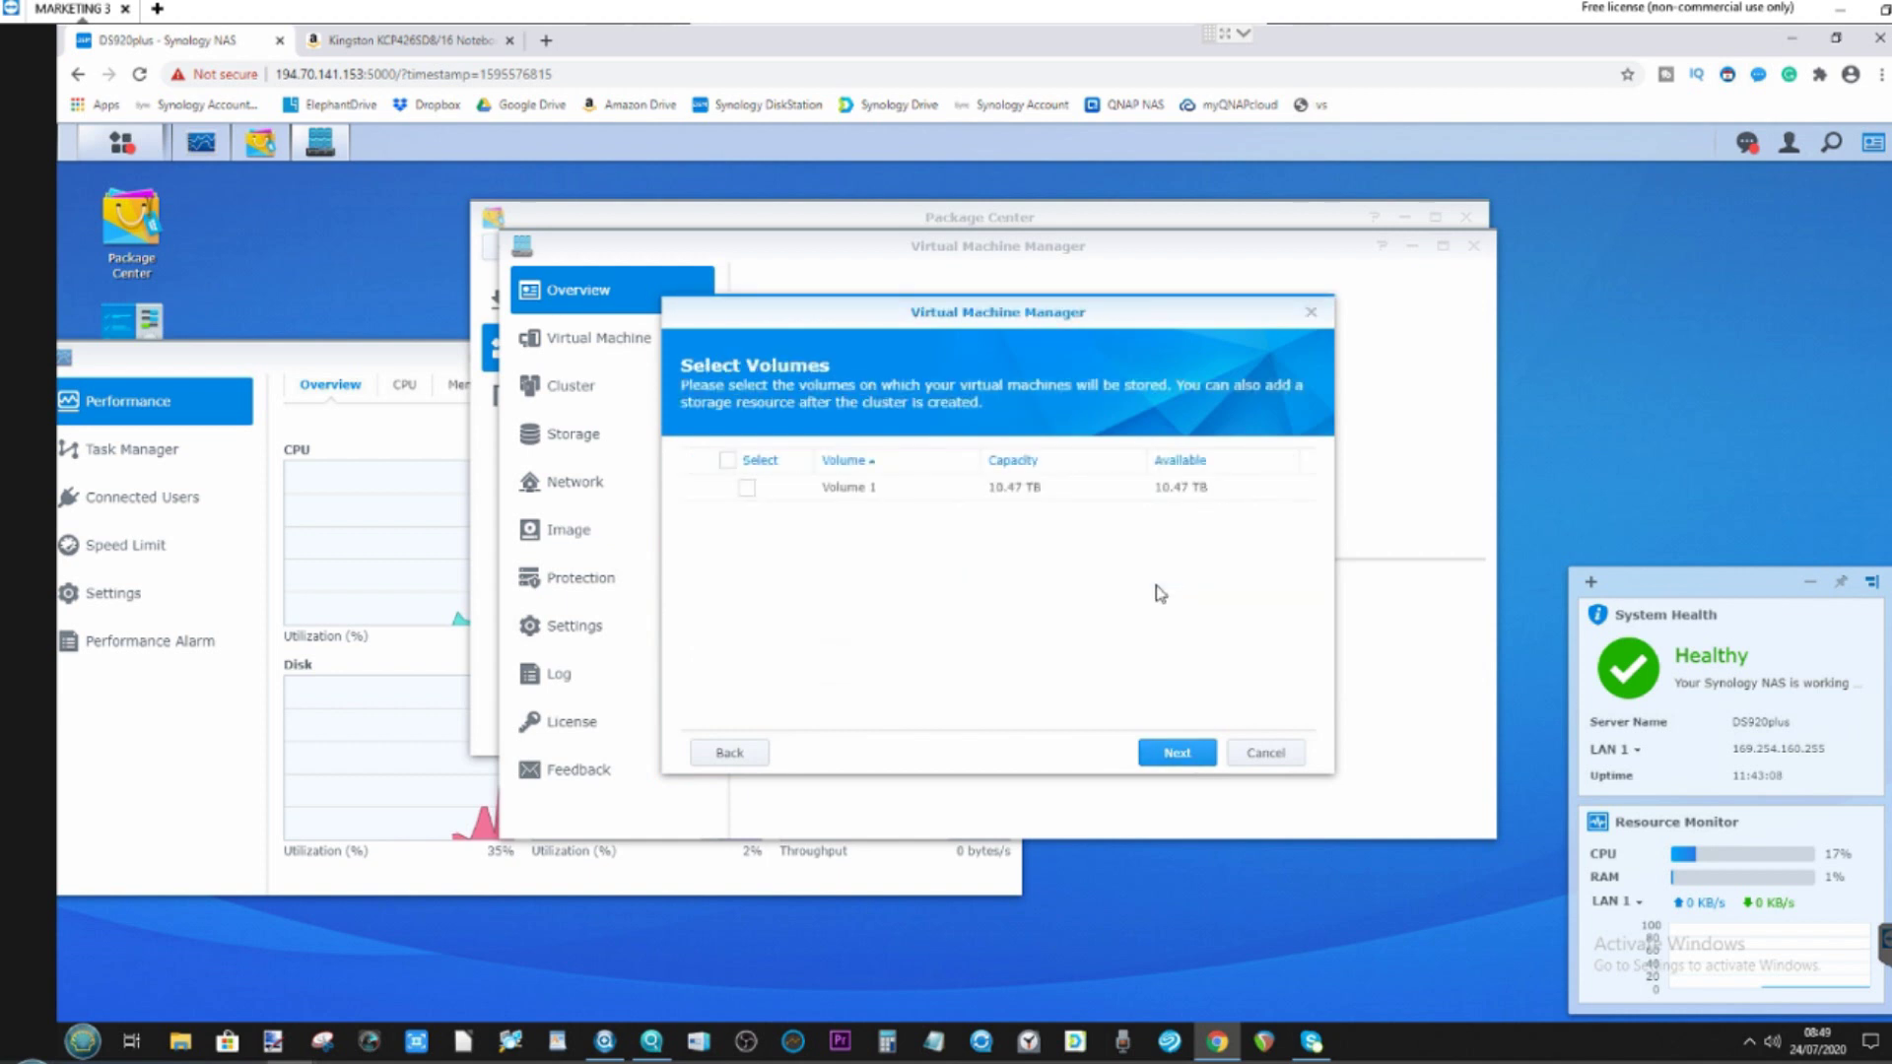
{"action": "left_click", "coordinate": [747, 487]}
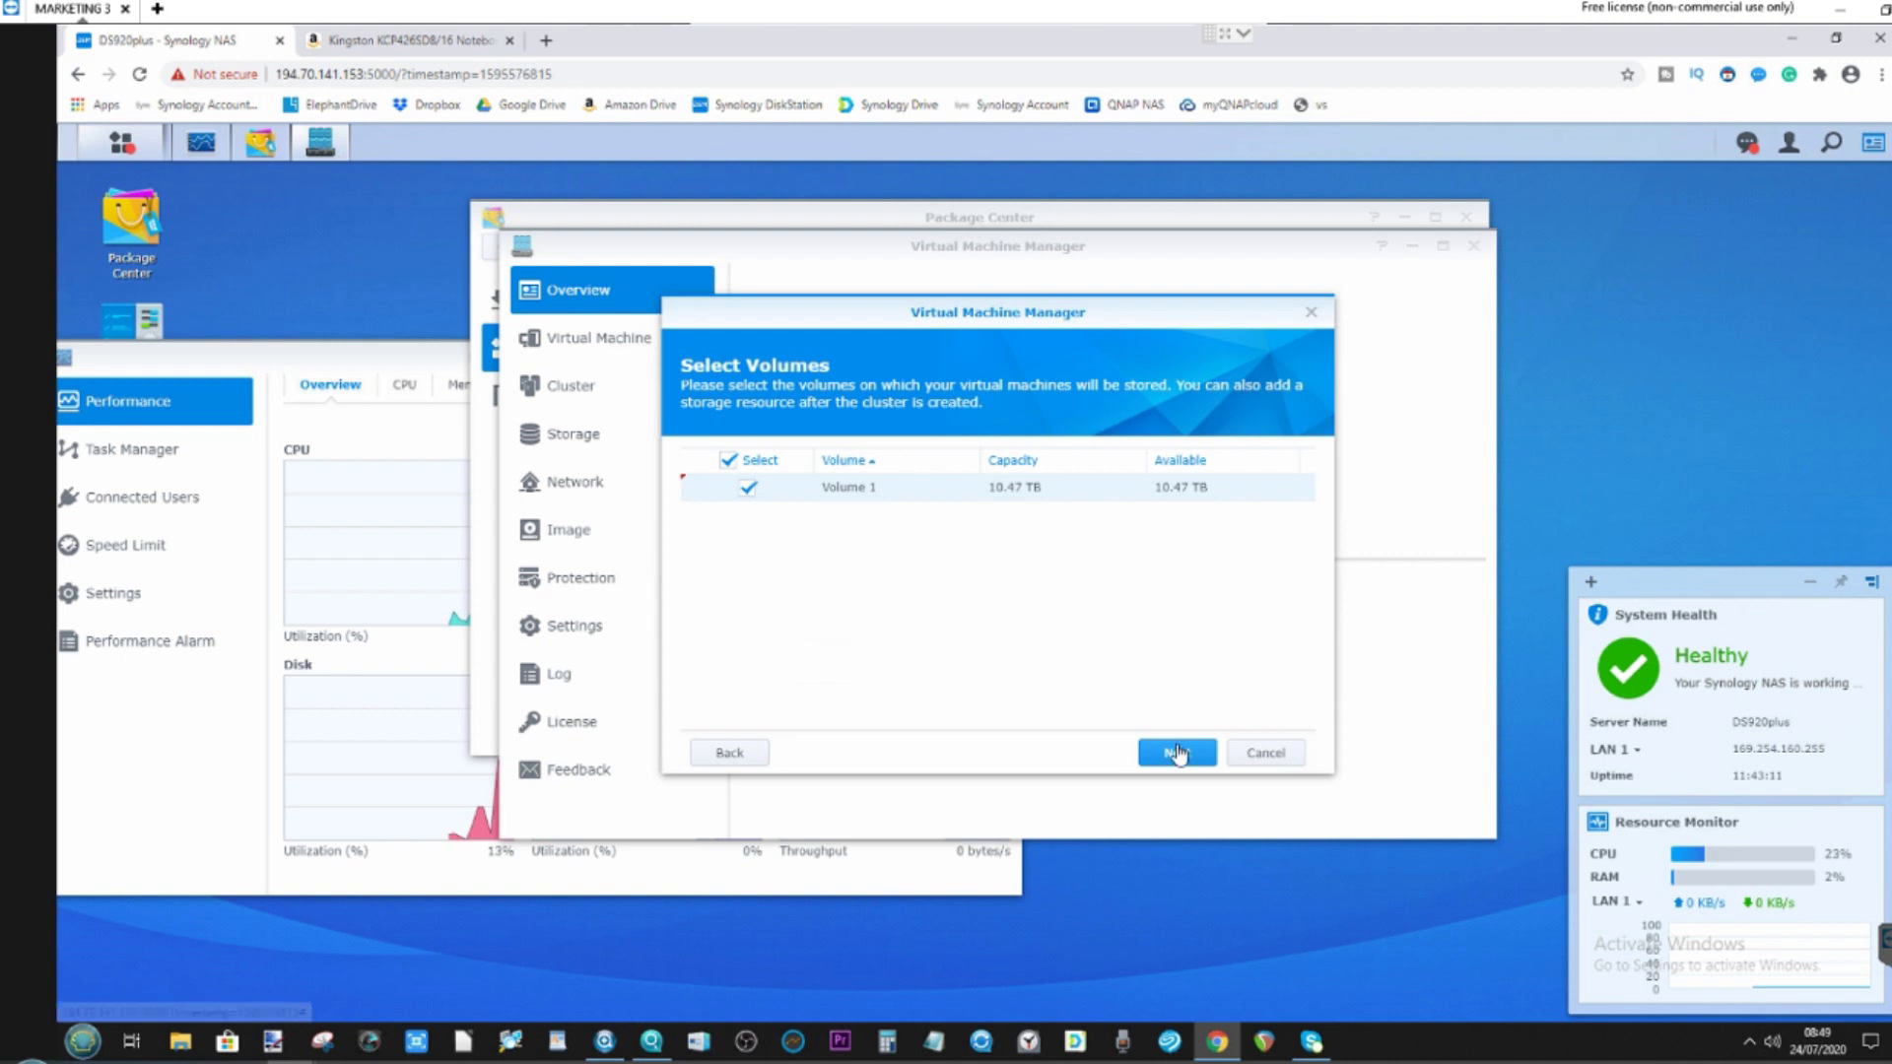
{"action": "left_click", "coordinate": [1179, 753]}
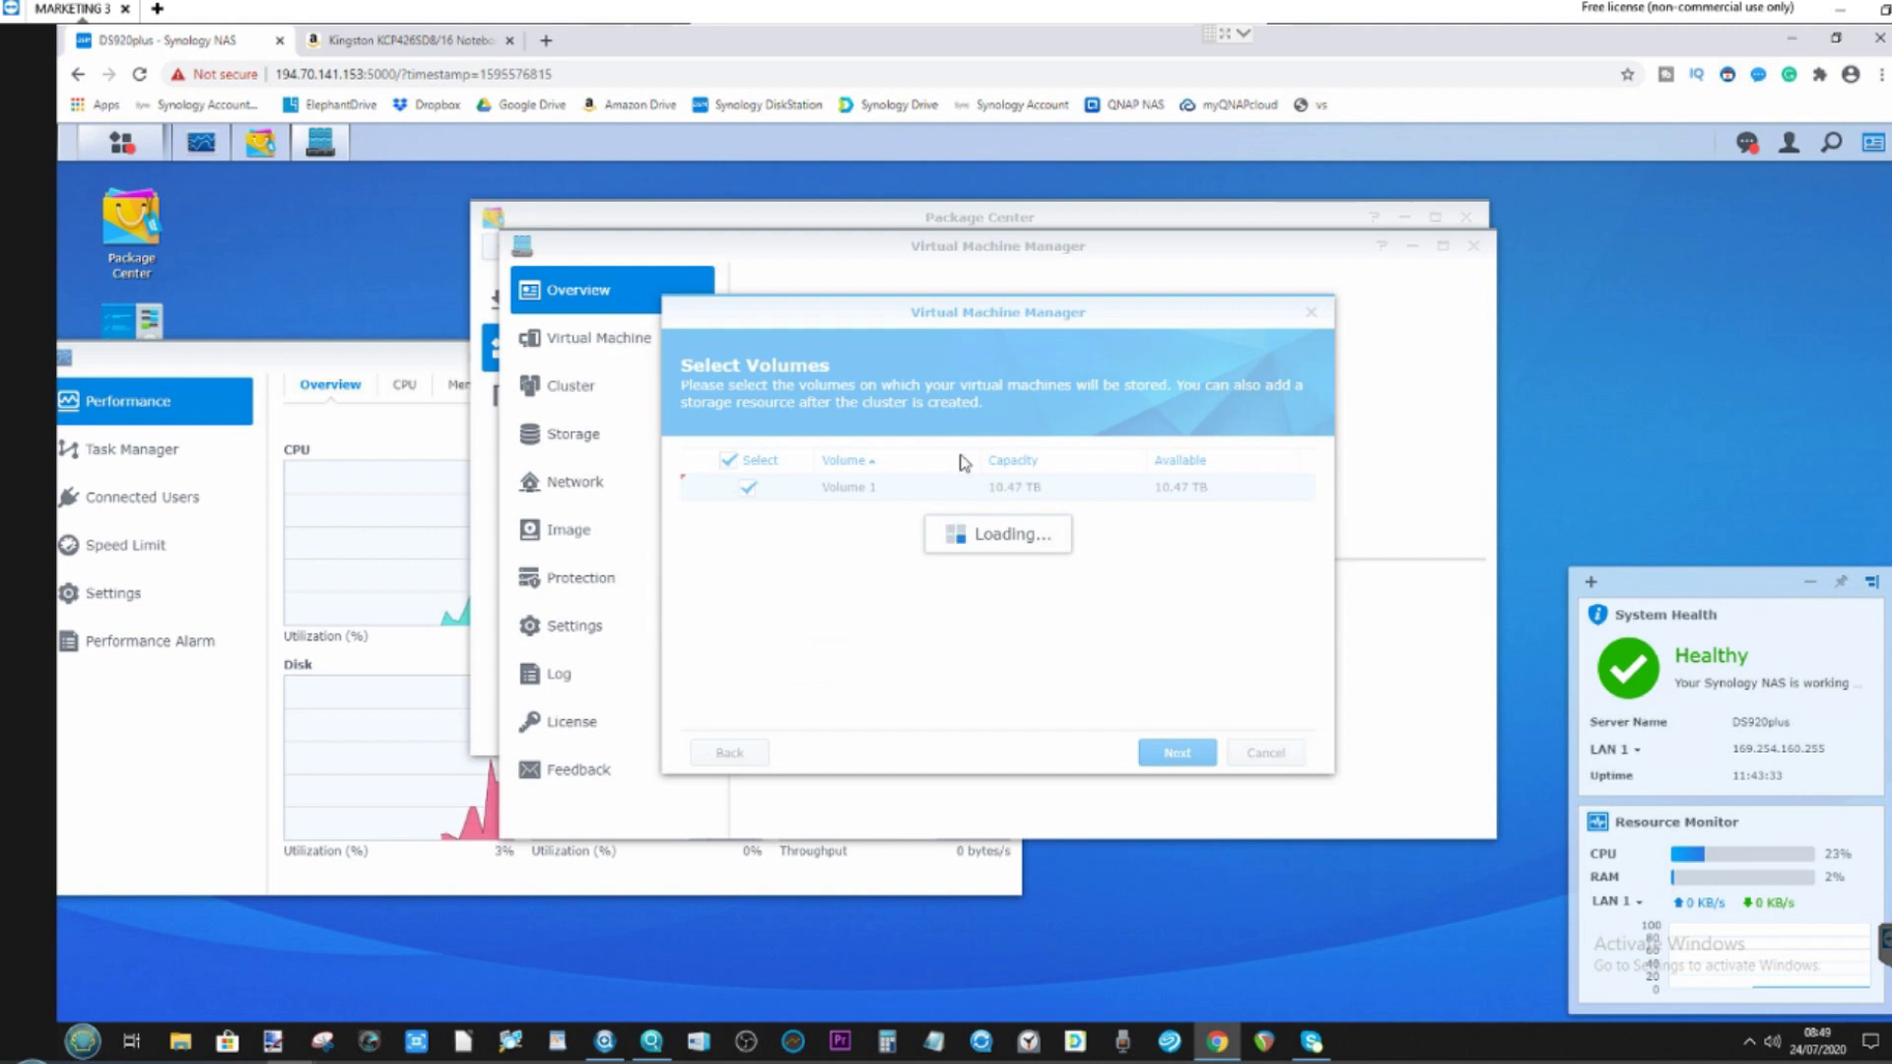
Review the Kingston KCP426SD8/16 16GB DDR4 SODIMM Amazon listing and its 4.9-star rating
{"action": "left_click", "coordinate": [465, 44]}
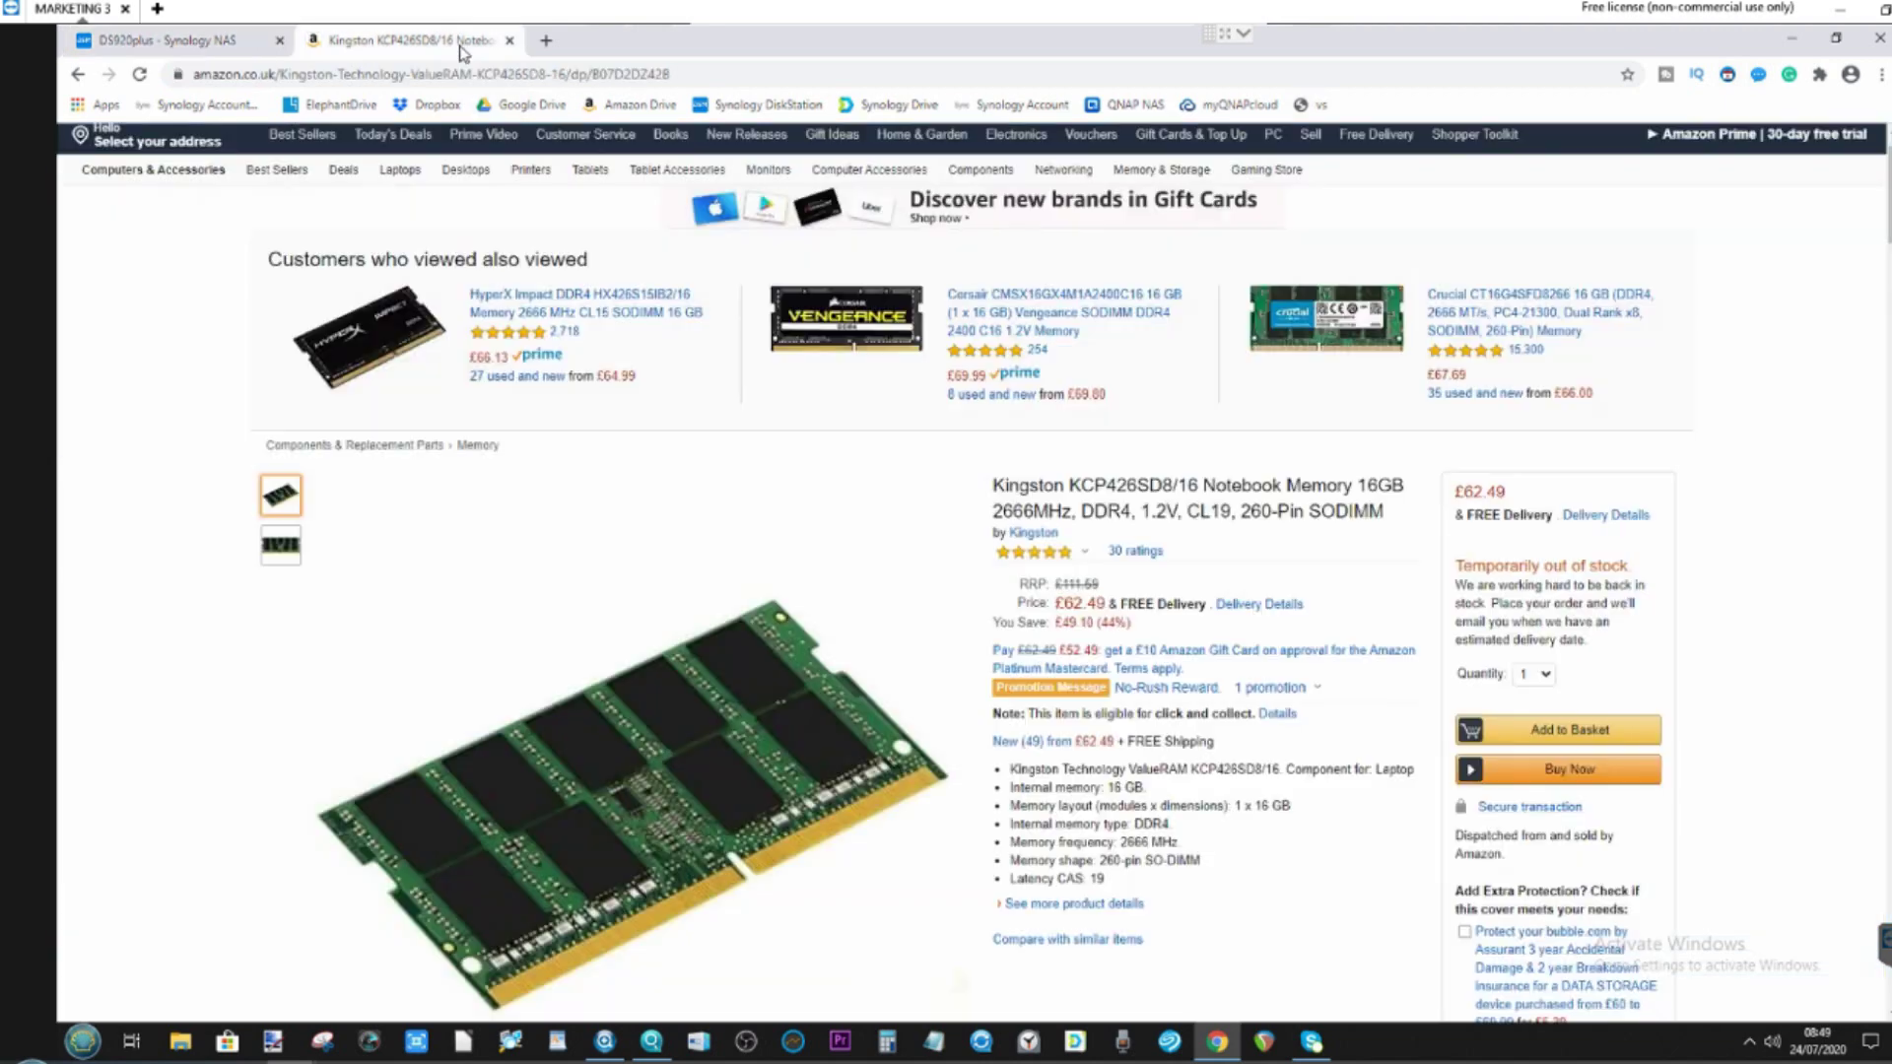
{"action": "scroll", "coordinate": [1030, 562], "scroll_direction": "down", "scroll_amount": 1}
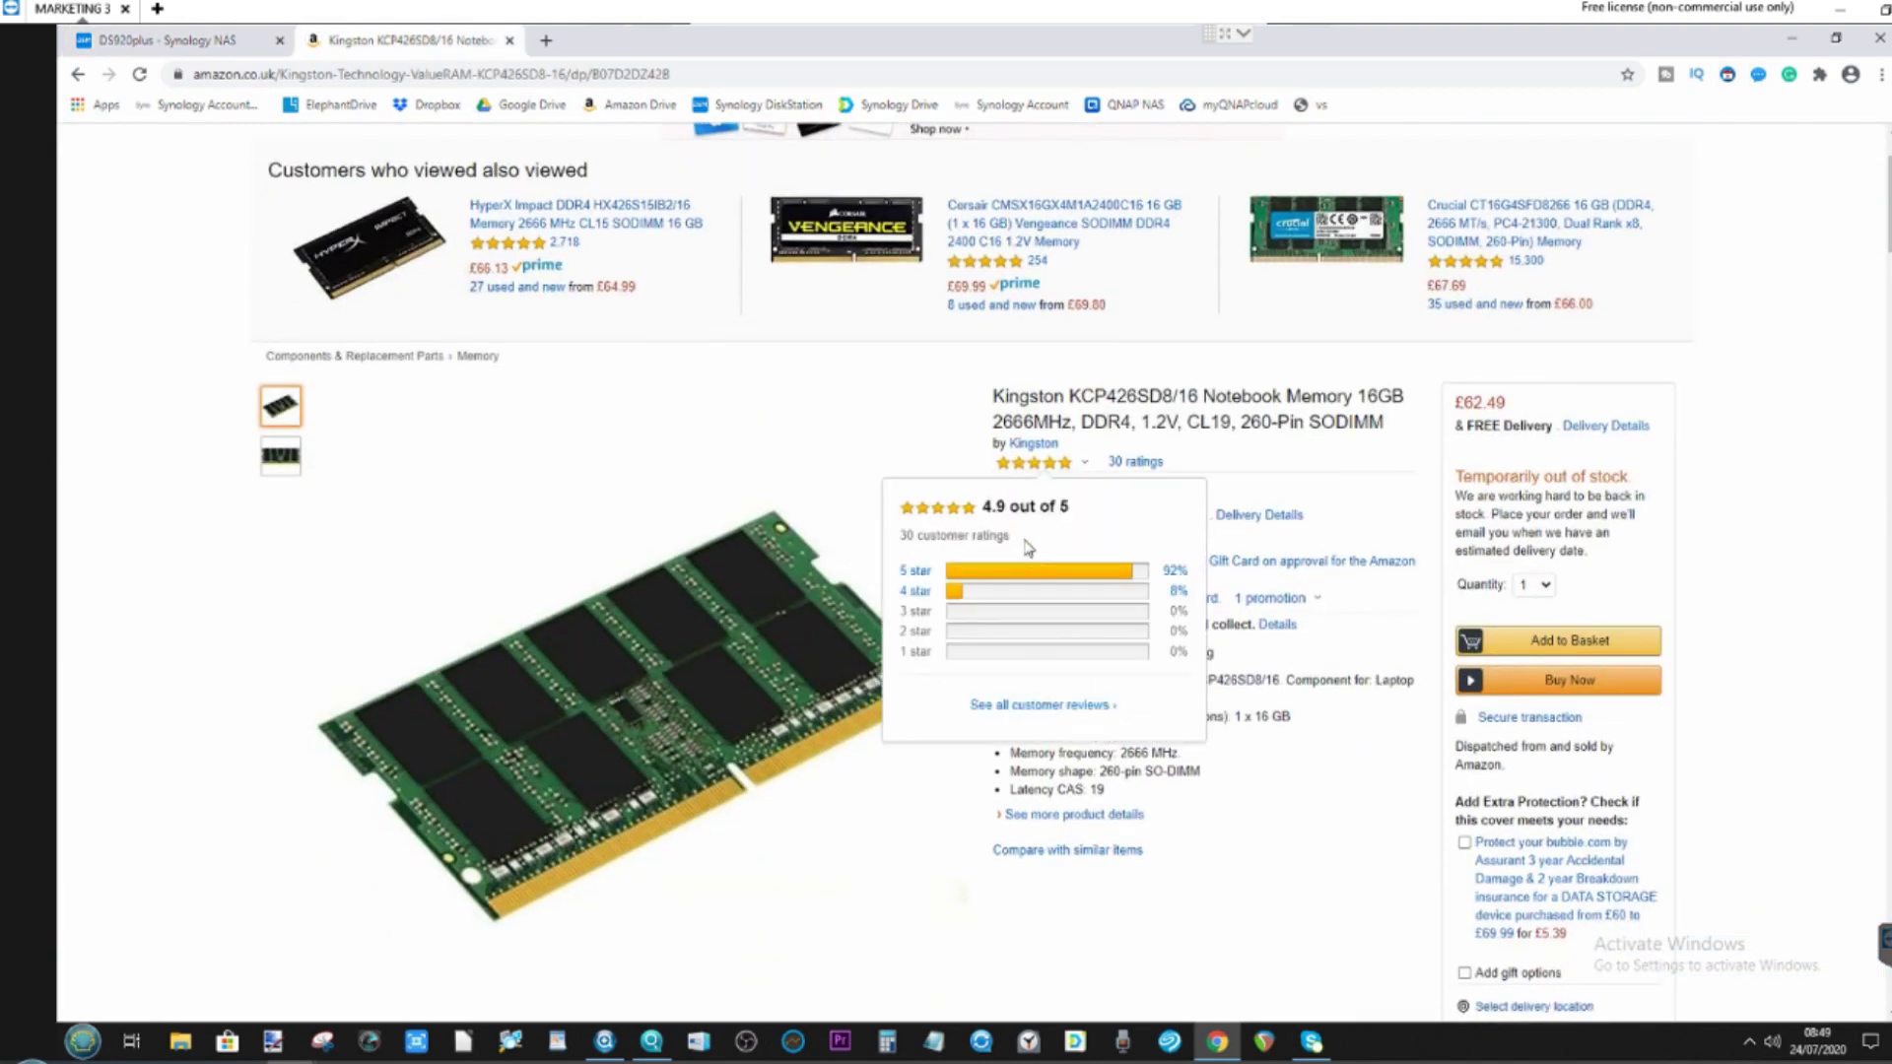
{"action": "left_click_drag", "start_coordinate": [993, 394], "coordinate": [1205, 418]}
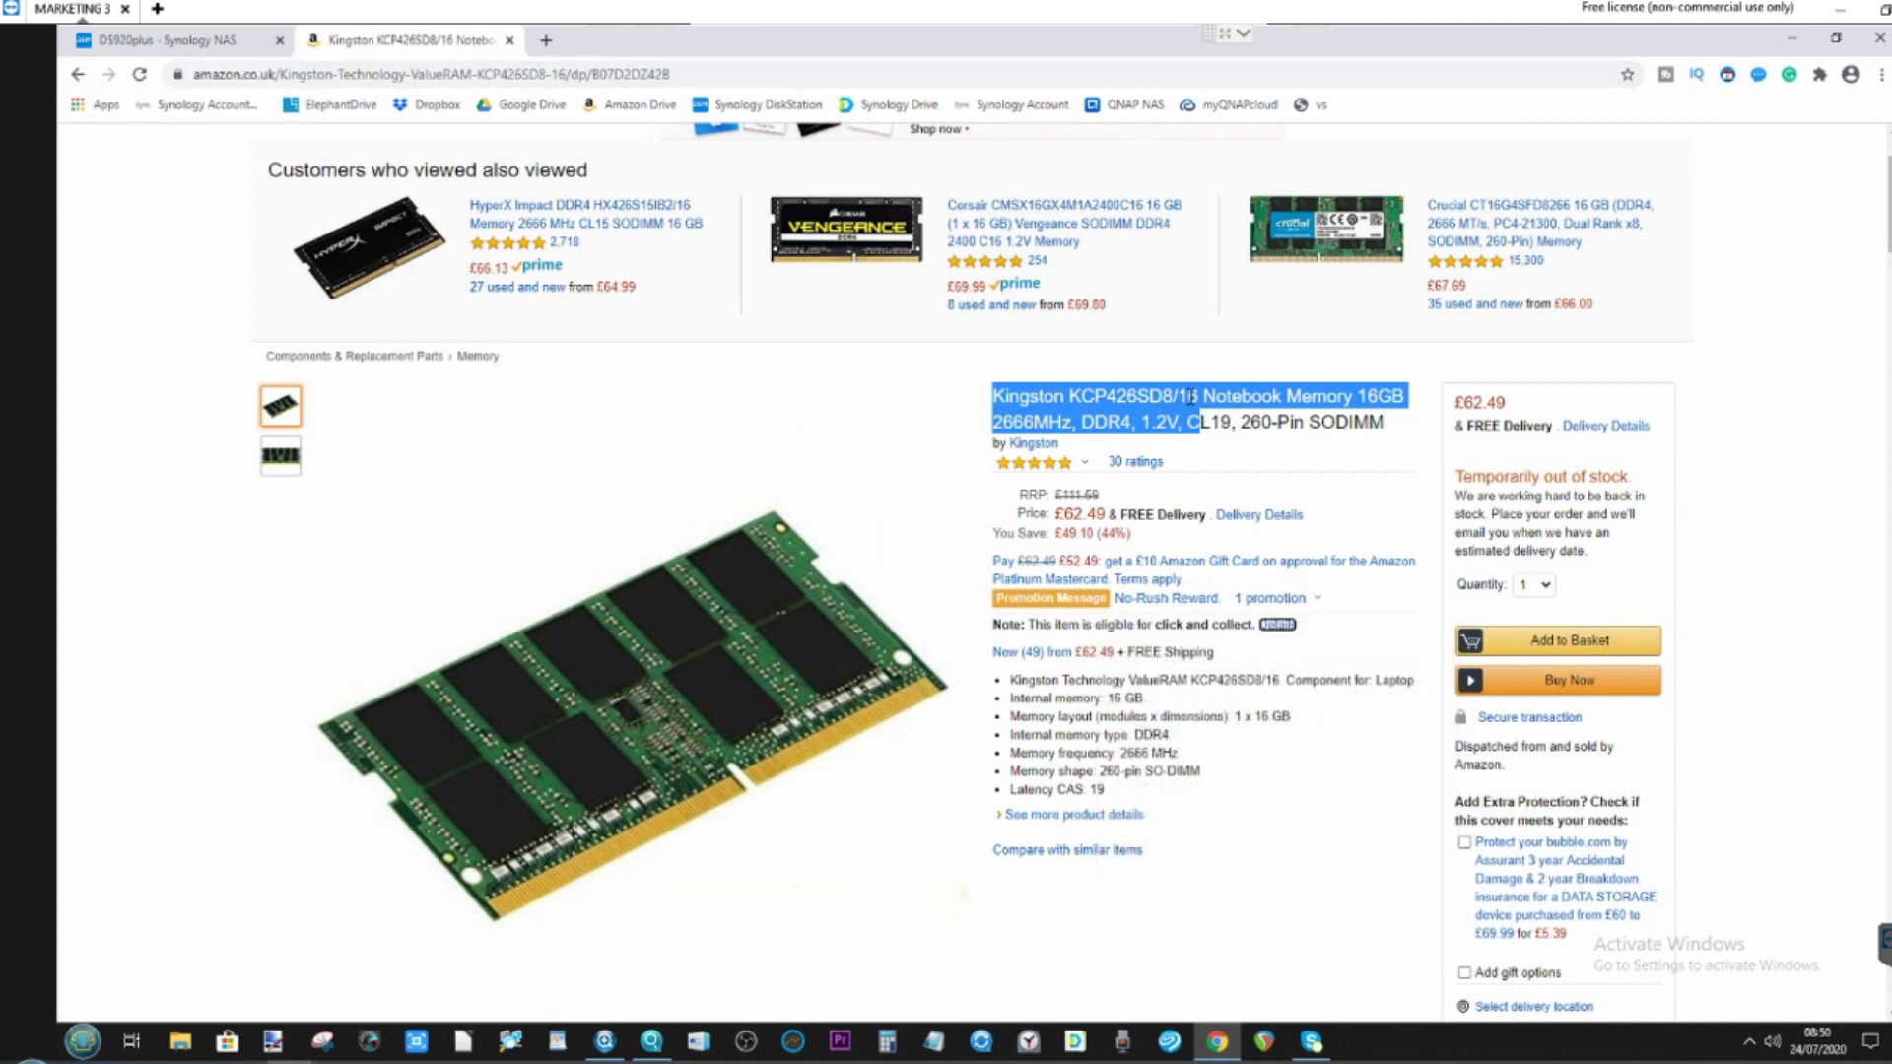
{"action": "left_click", "coordinate": [662, 248]}
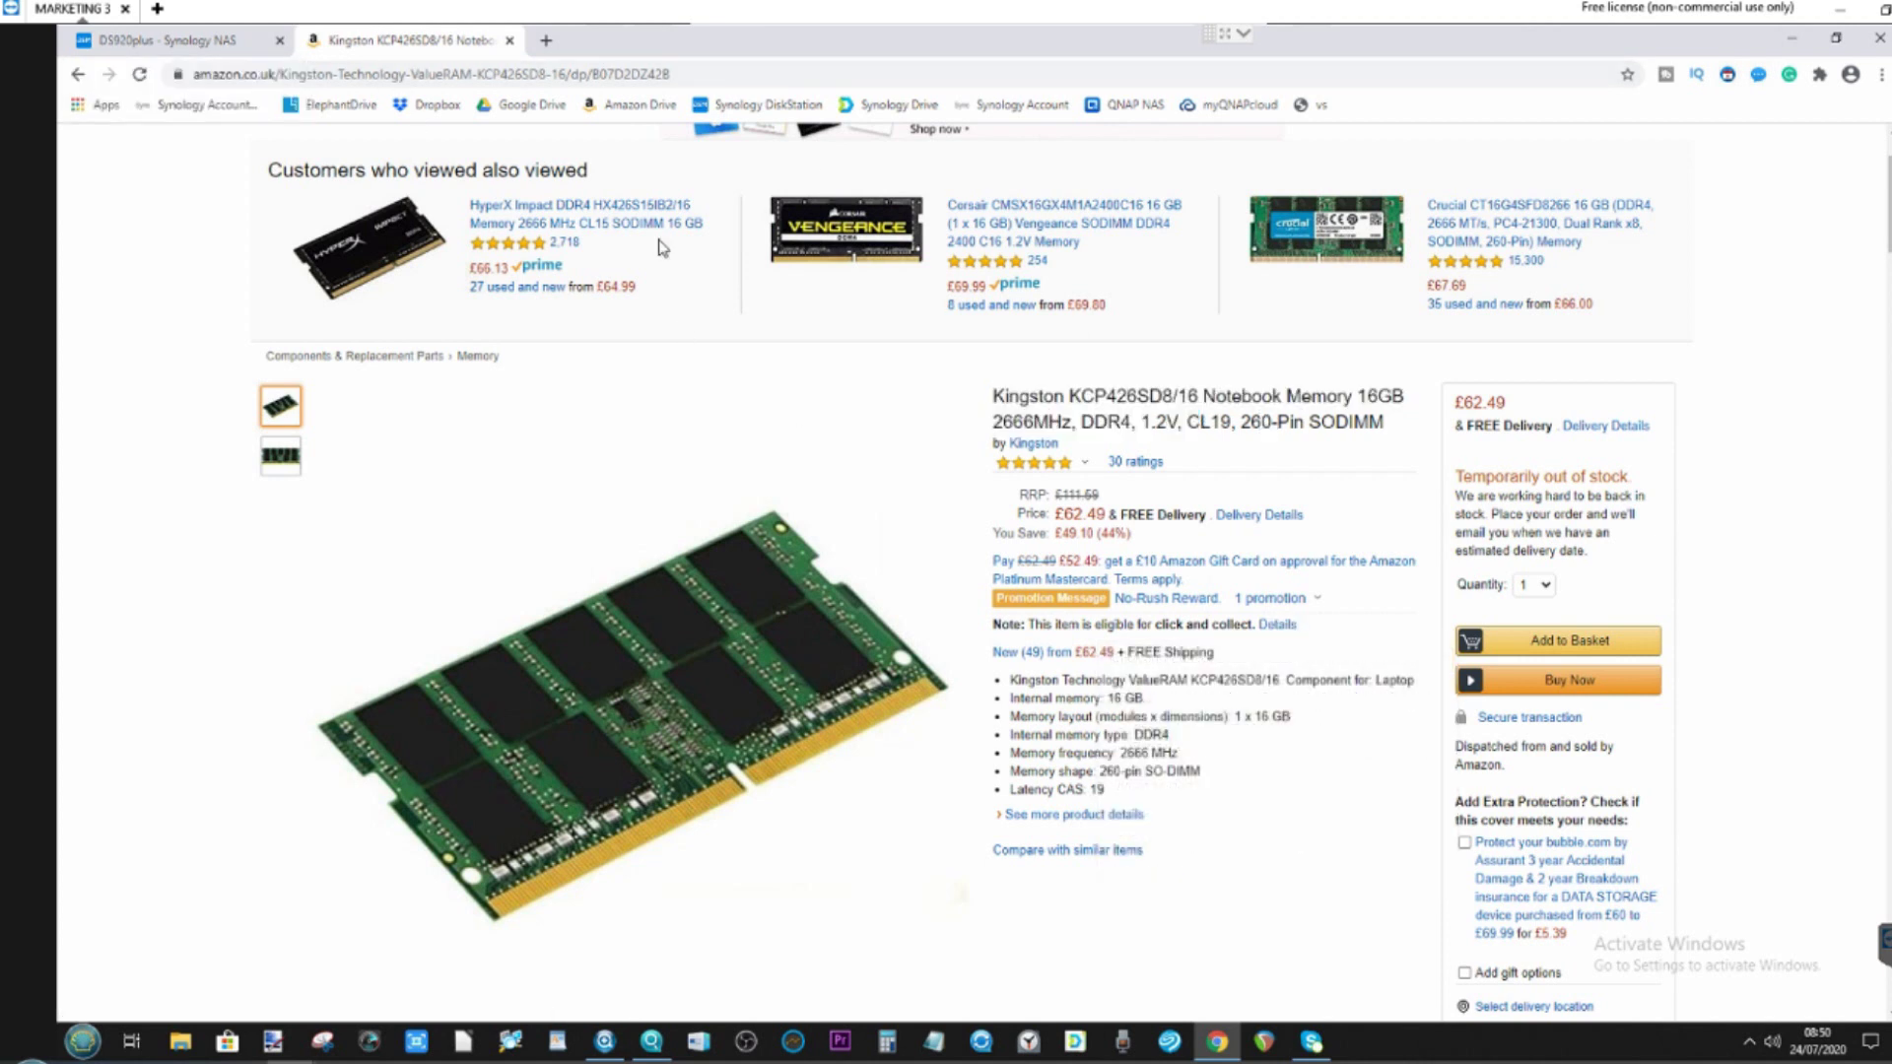
Back in DSM, finish the cluster wizard and show the empty Virtual Machine list
{"action": "left_click", "coordinate": [158, 43]}
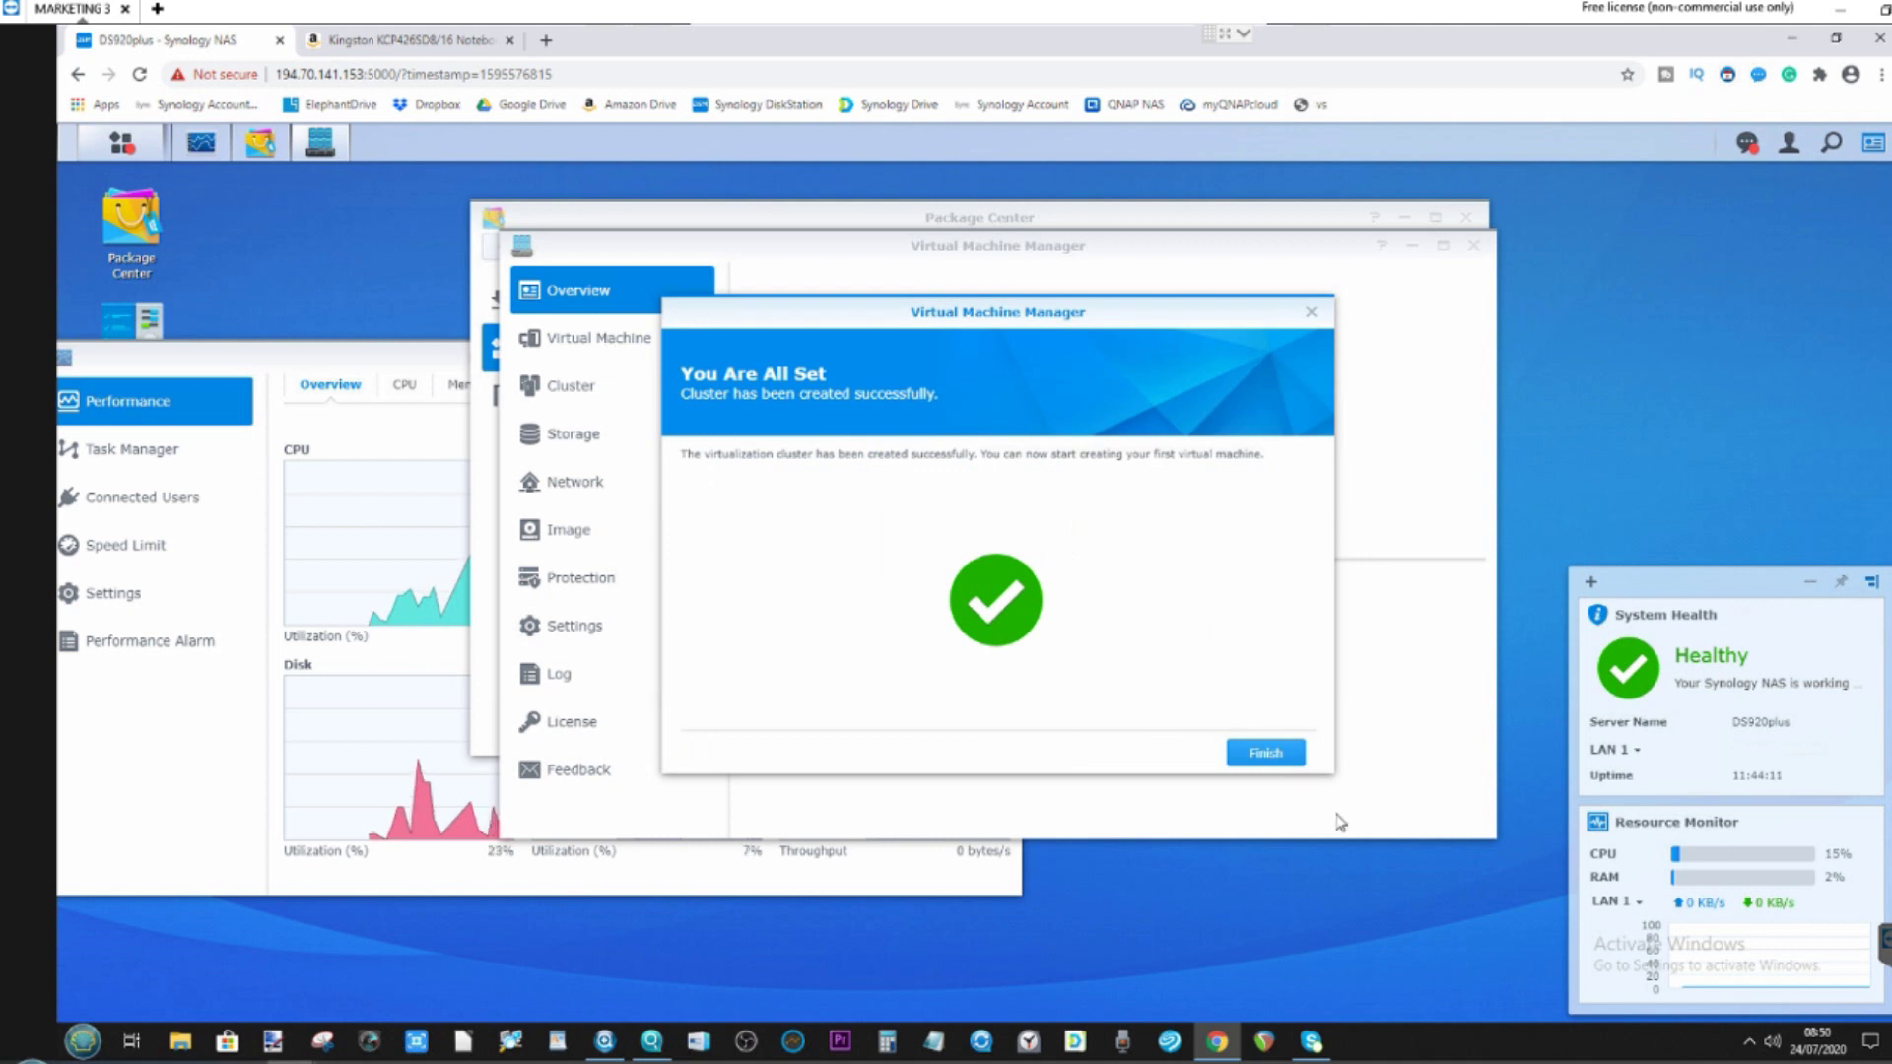
{"action": "left_click", "coordinate": [1265, 752]}
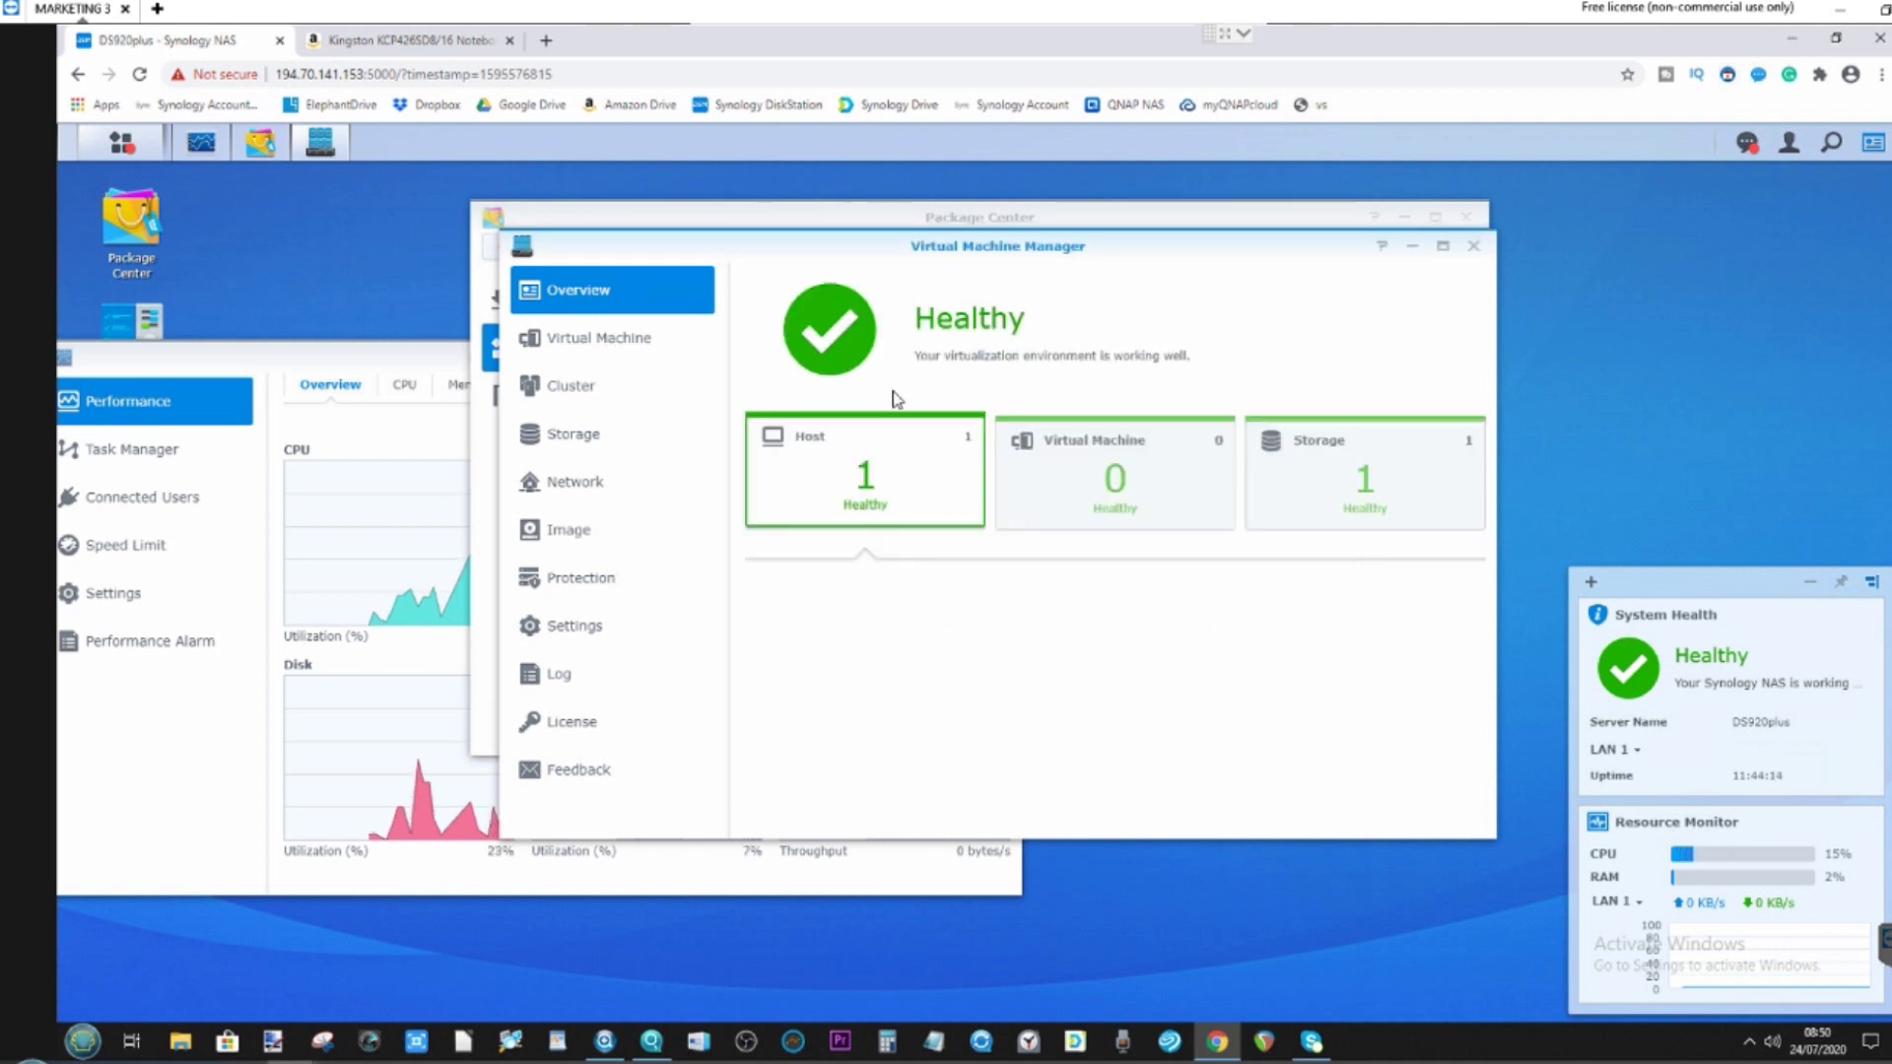
{"action": "left_click", "coordinate": [611, 337]}
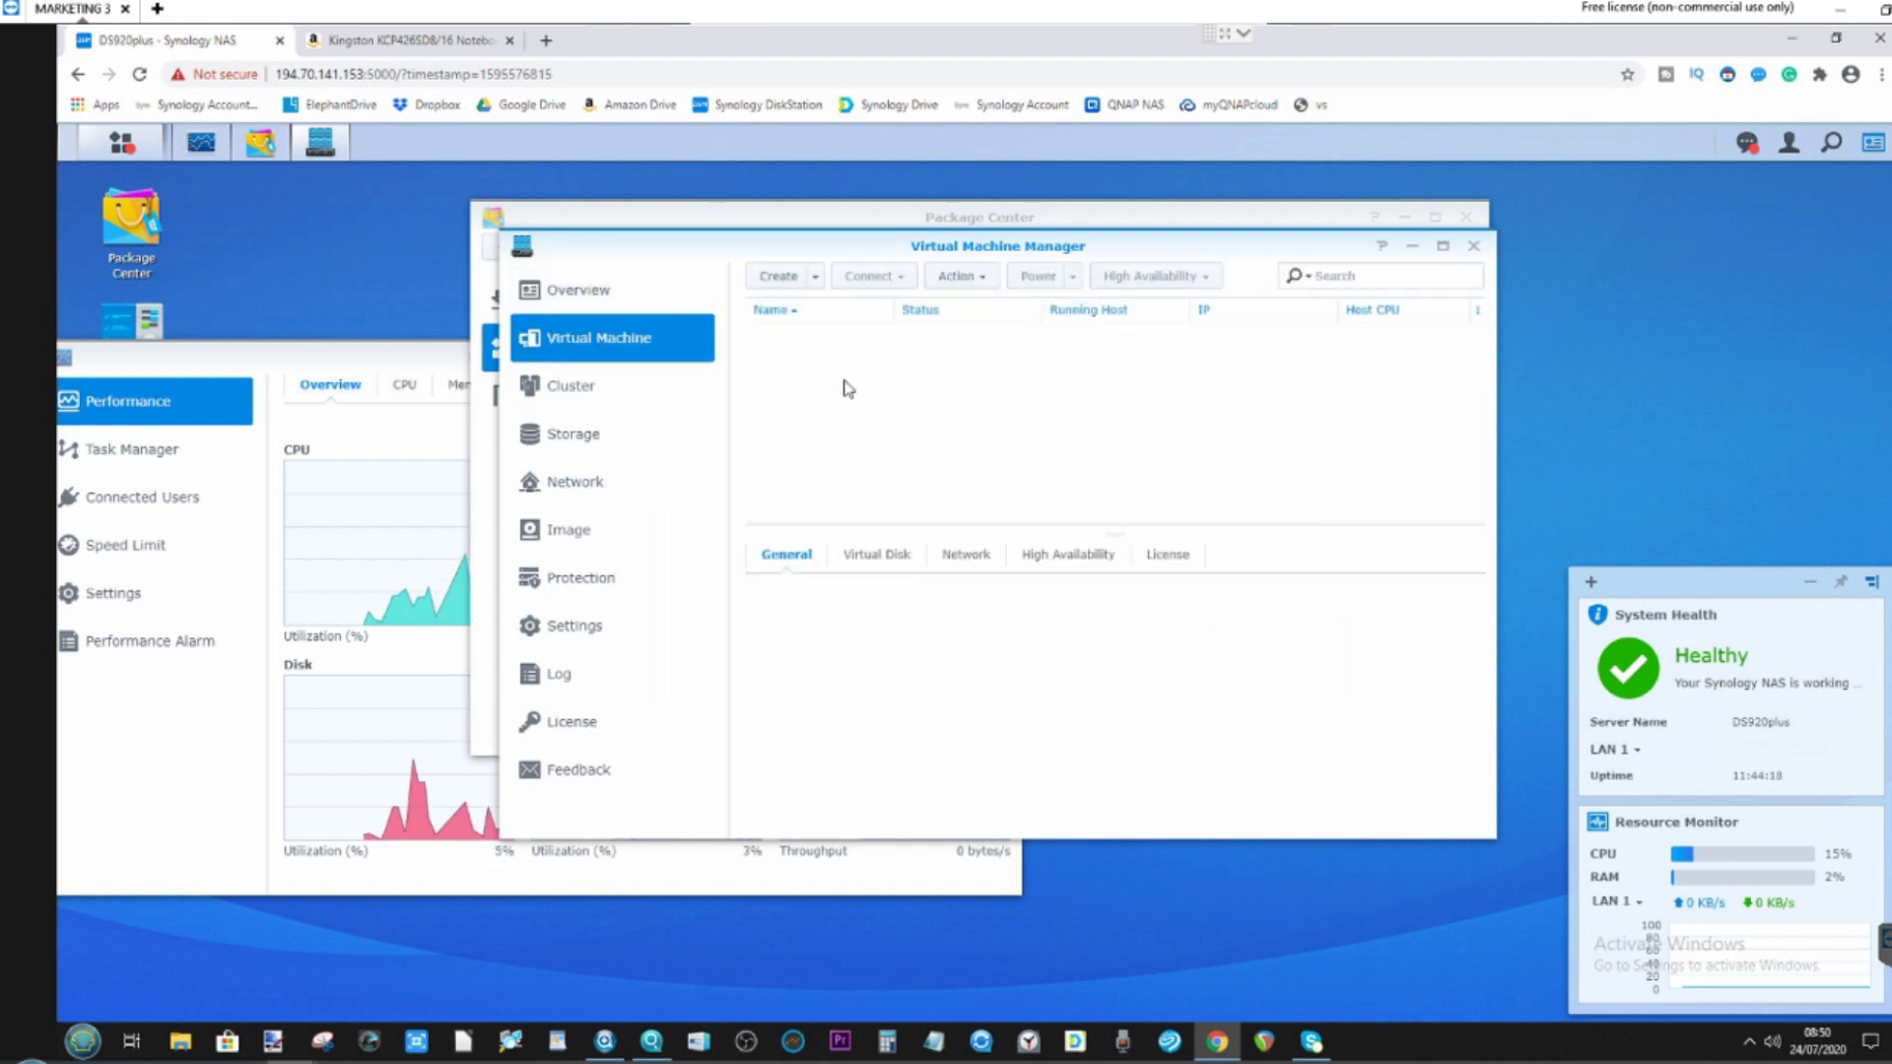
Start a new virtual machine with Microsoft Windows as guest OS on DS920plus storage
{"action": "left_click", "coordinate": [814, 280]}
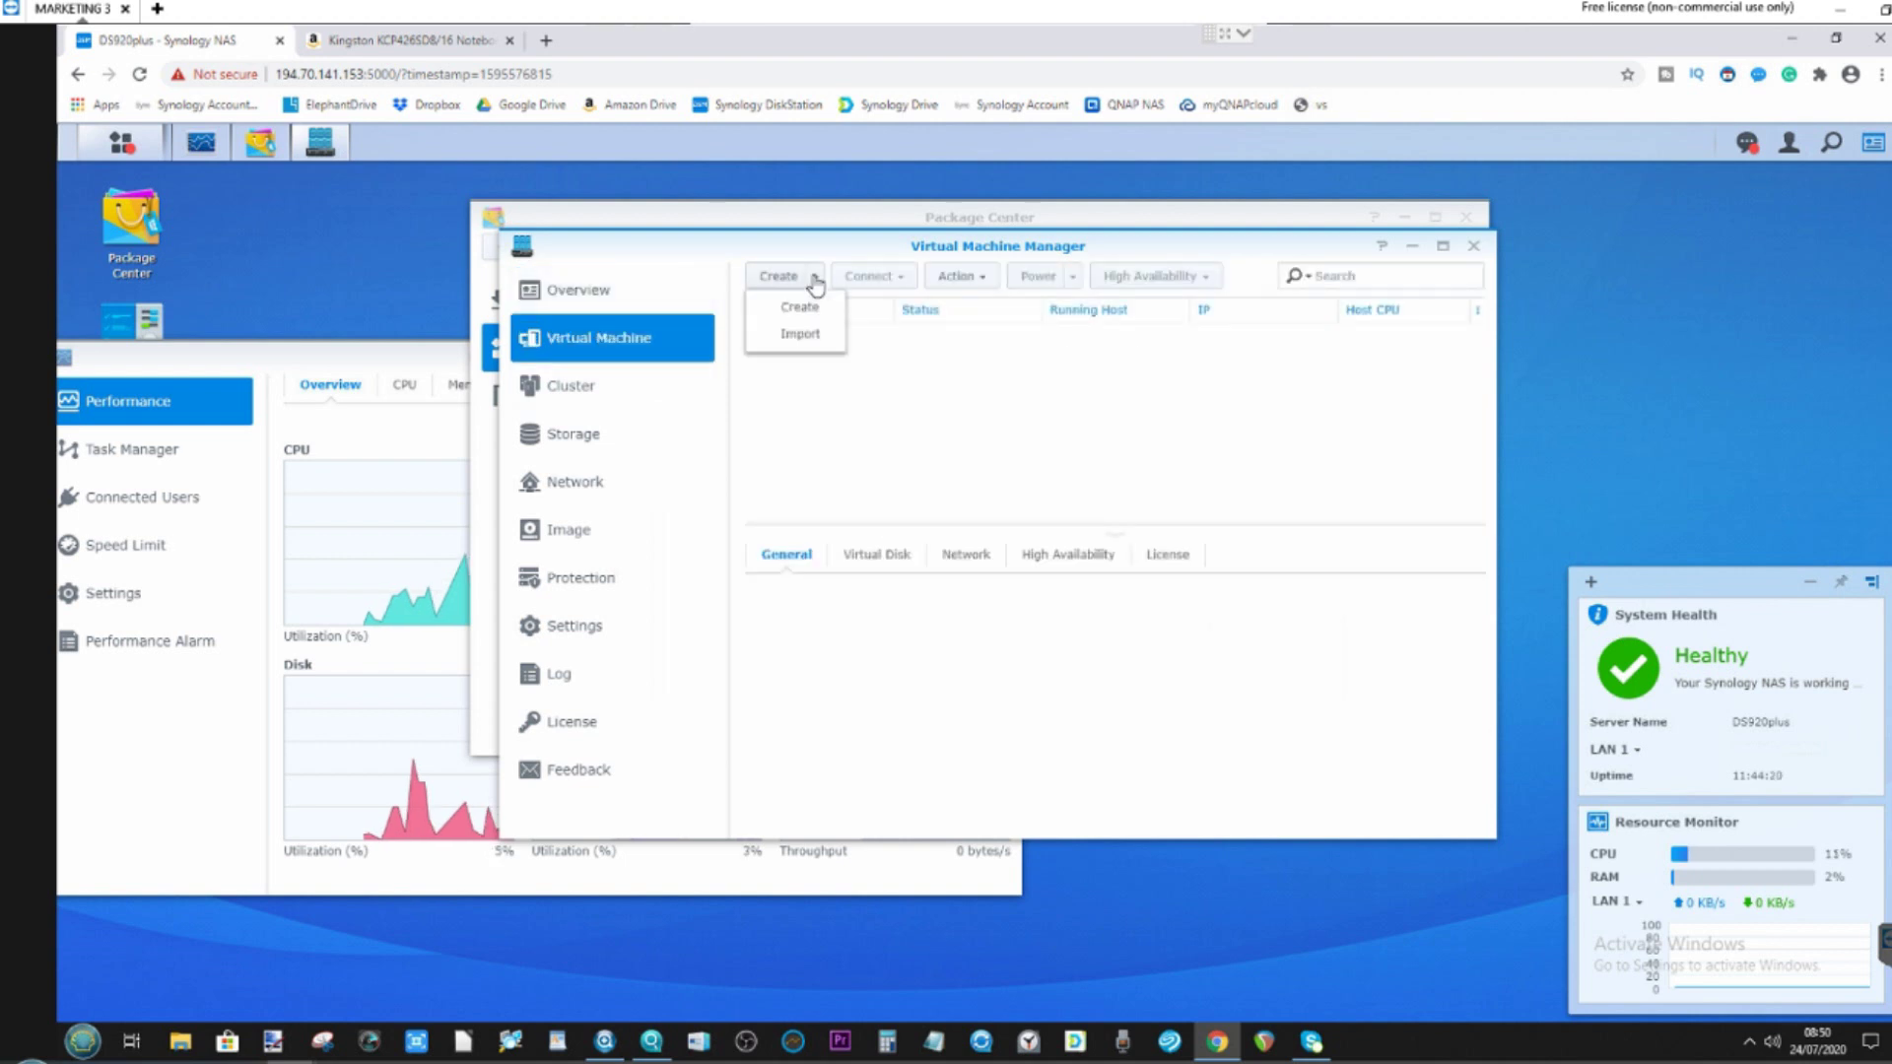
{"action": "left_click", "coordinate": [797, 309]}
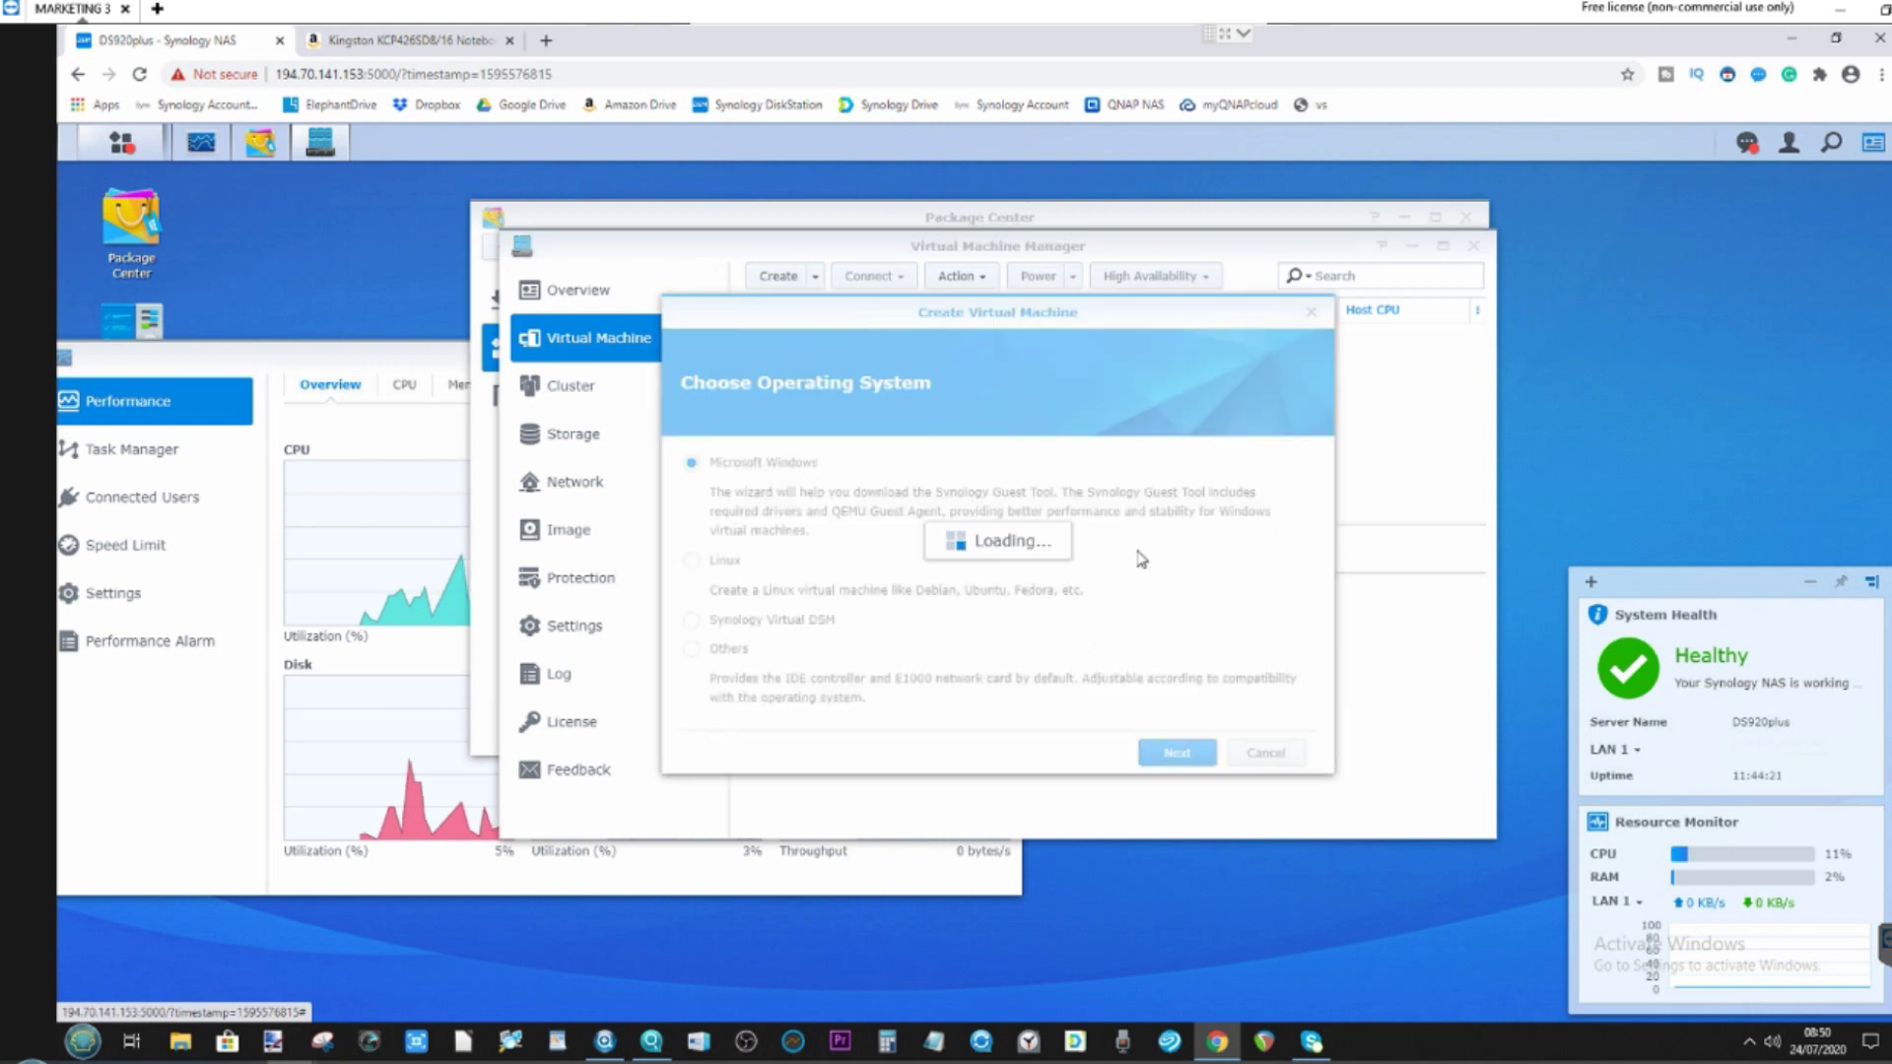
{"action": "left_click", "coordinate": [1178, 754]}
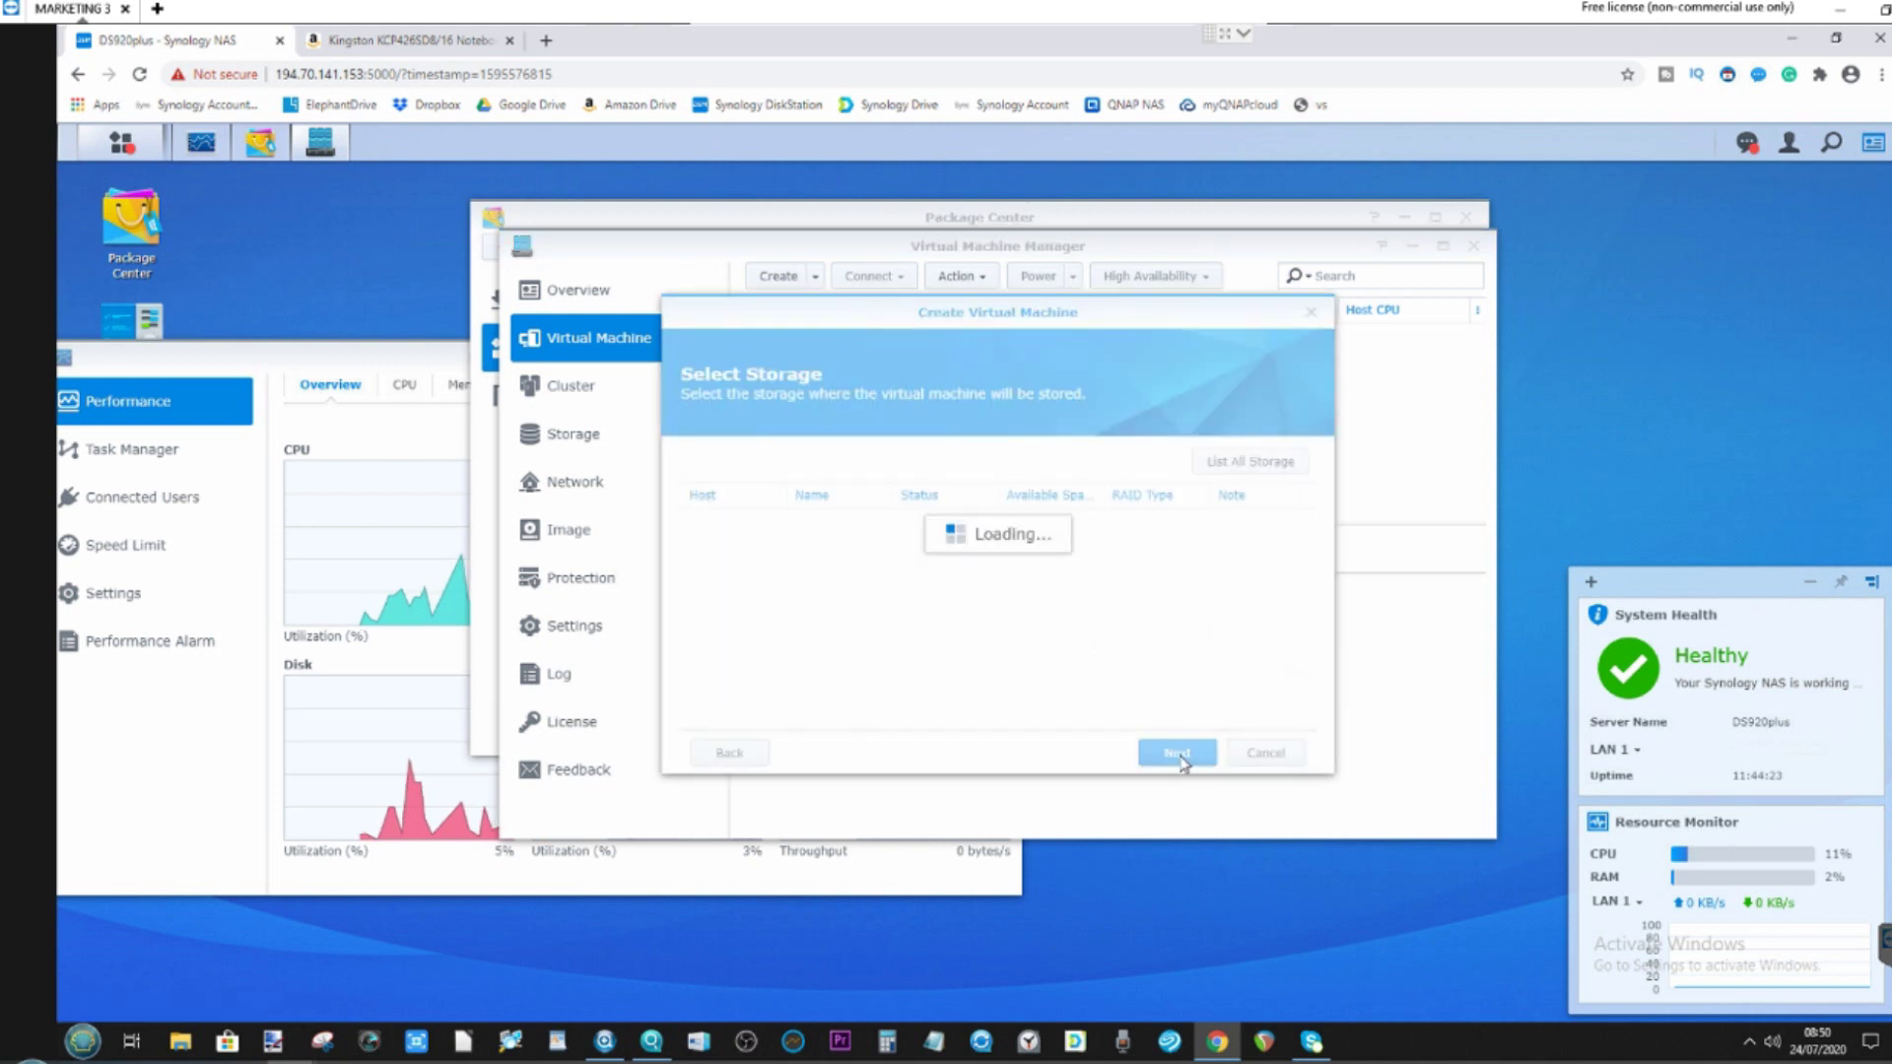
{"action": "left_click", "coordinate": [1203, 761]}
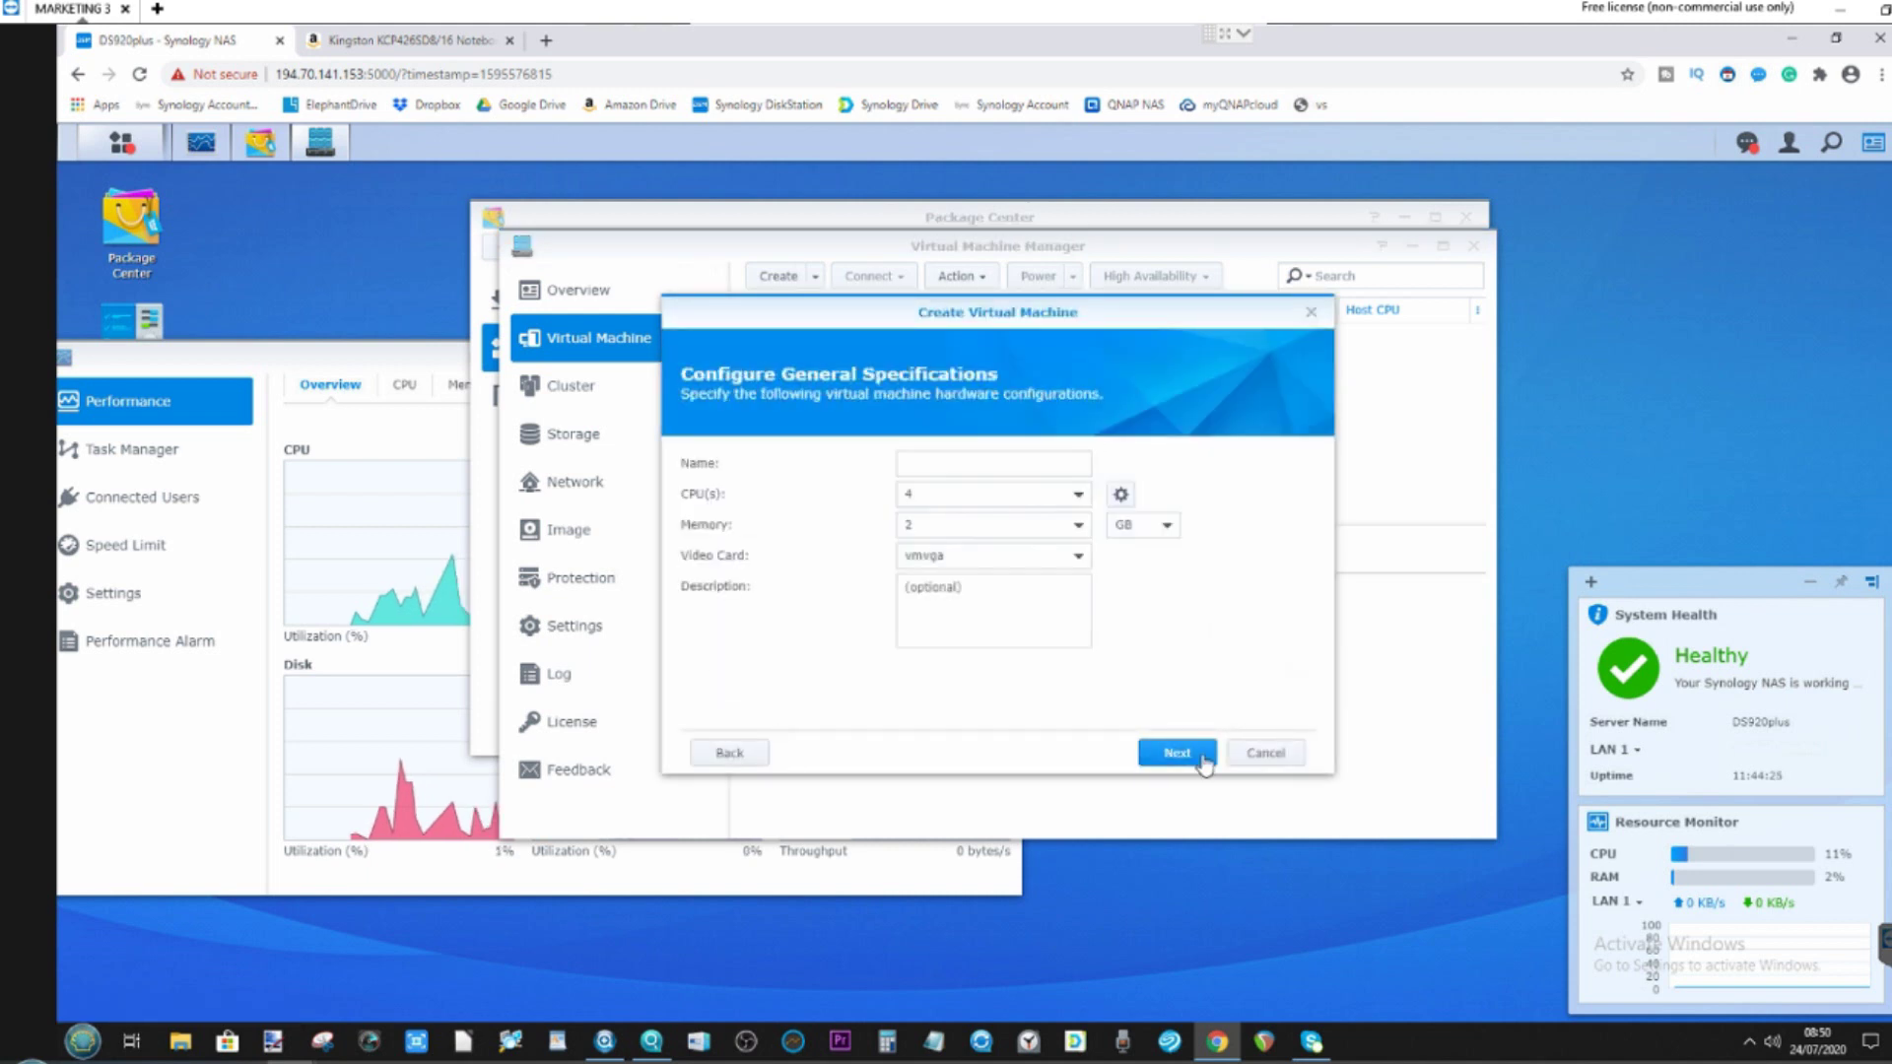
Give the VM 12 GB memory, the name testvm and 2 CPUs
{"action": "left_click", "coordinate": [1081, 526]}
{"action": "scroll", "coordinate": [1025, 660], "scroll_direction": "down", "scroll_amount": 3}
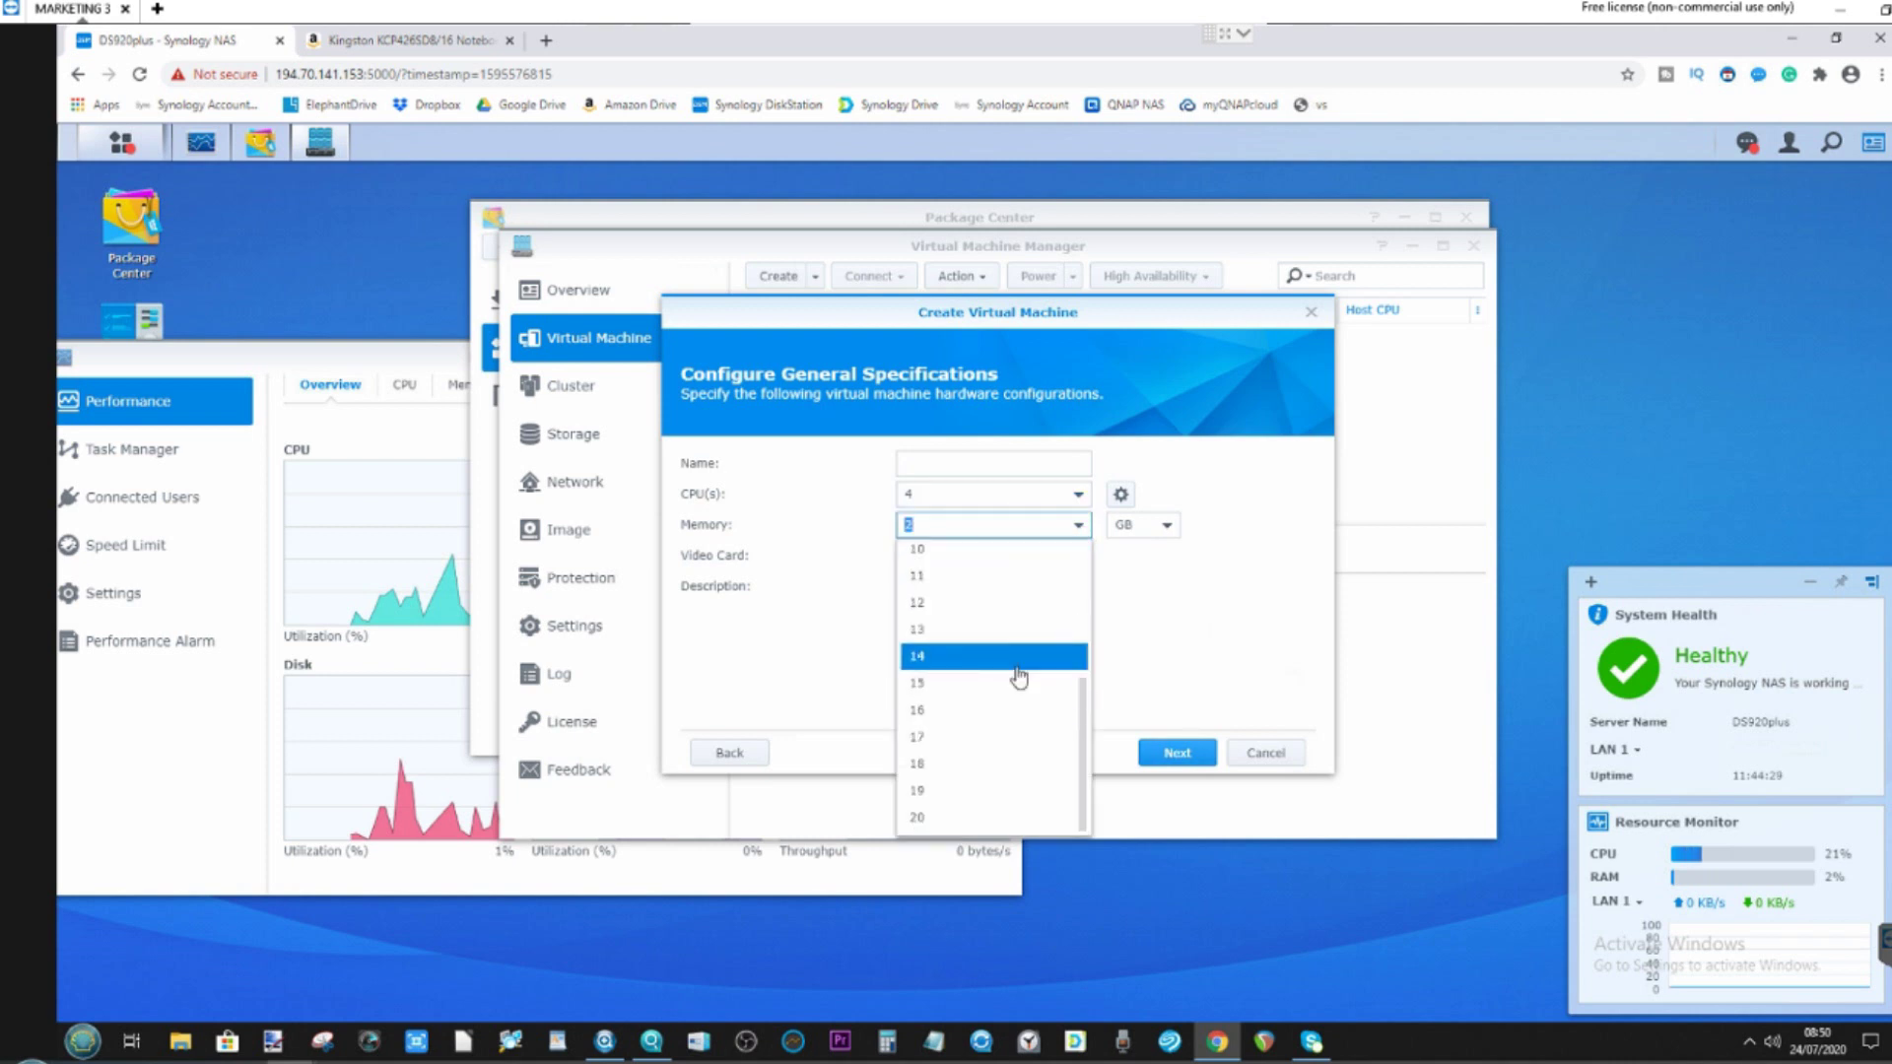
{"action": "left_click", "coordinate": [982, 603]}
{"action": "left_click", "coordinate": [982, 465]}
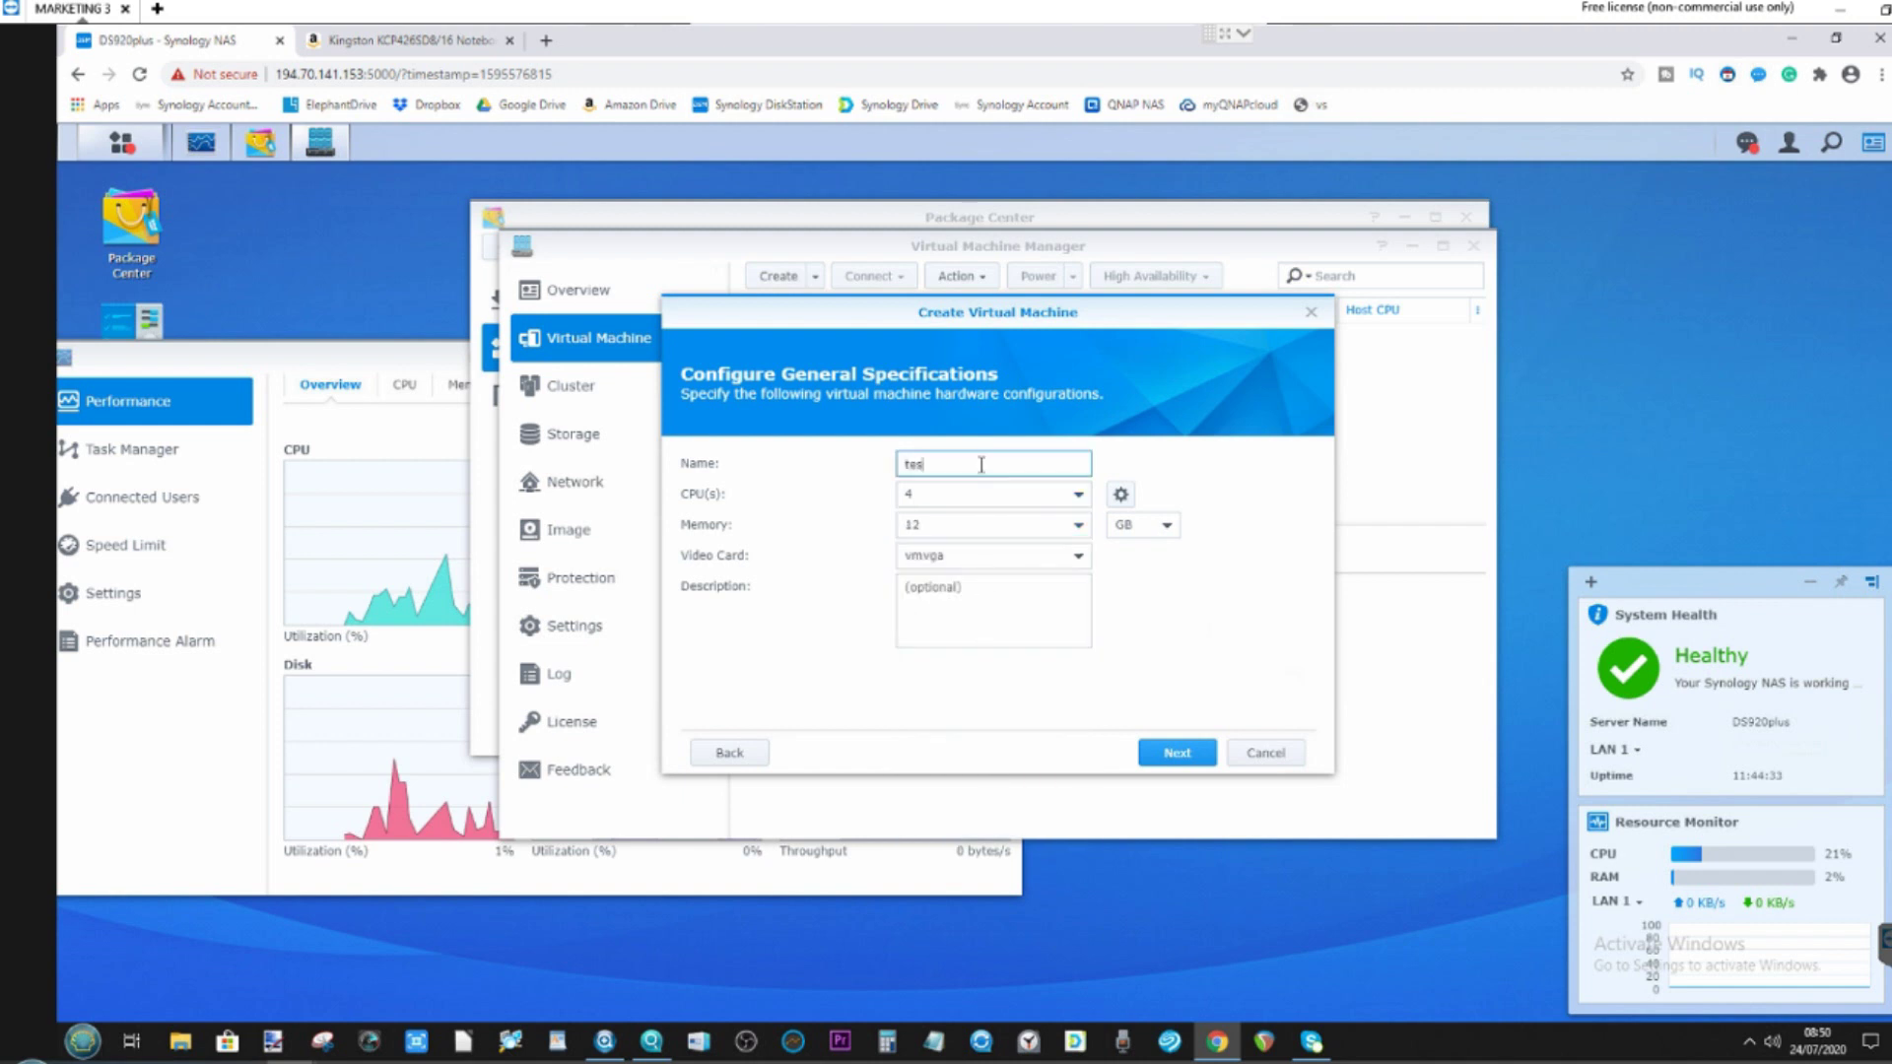
{"action": "left_click", "coordinate": [931, 500]}
{"action": "left_click", "coordinate": [937, 554]}
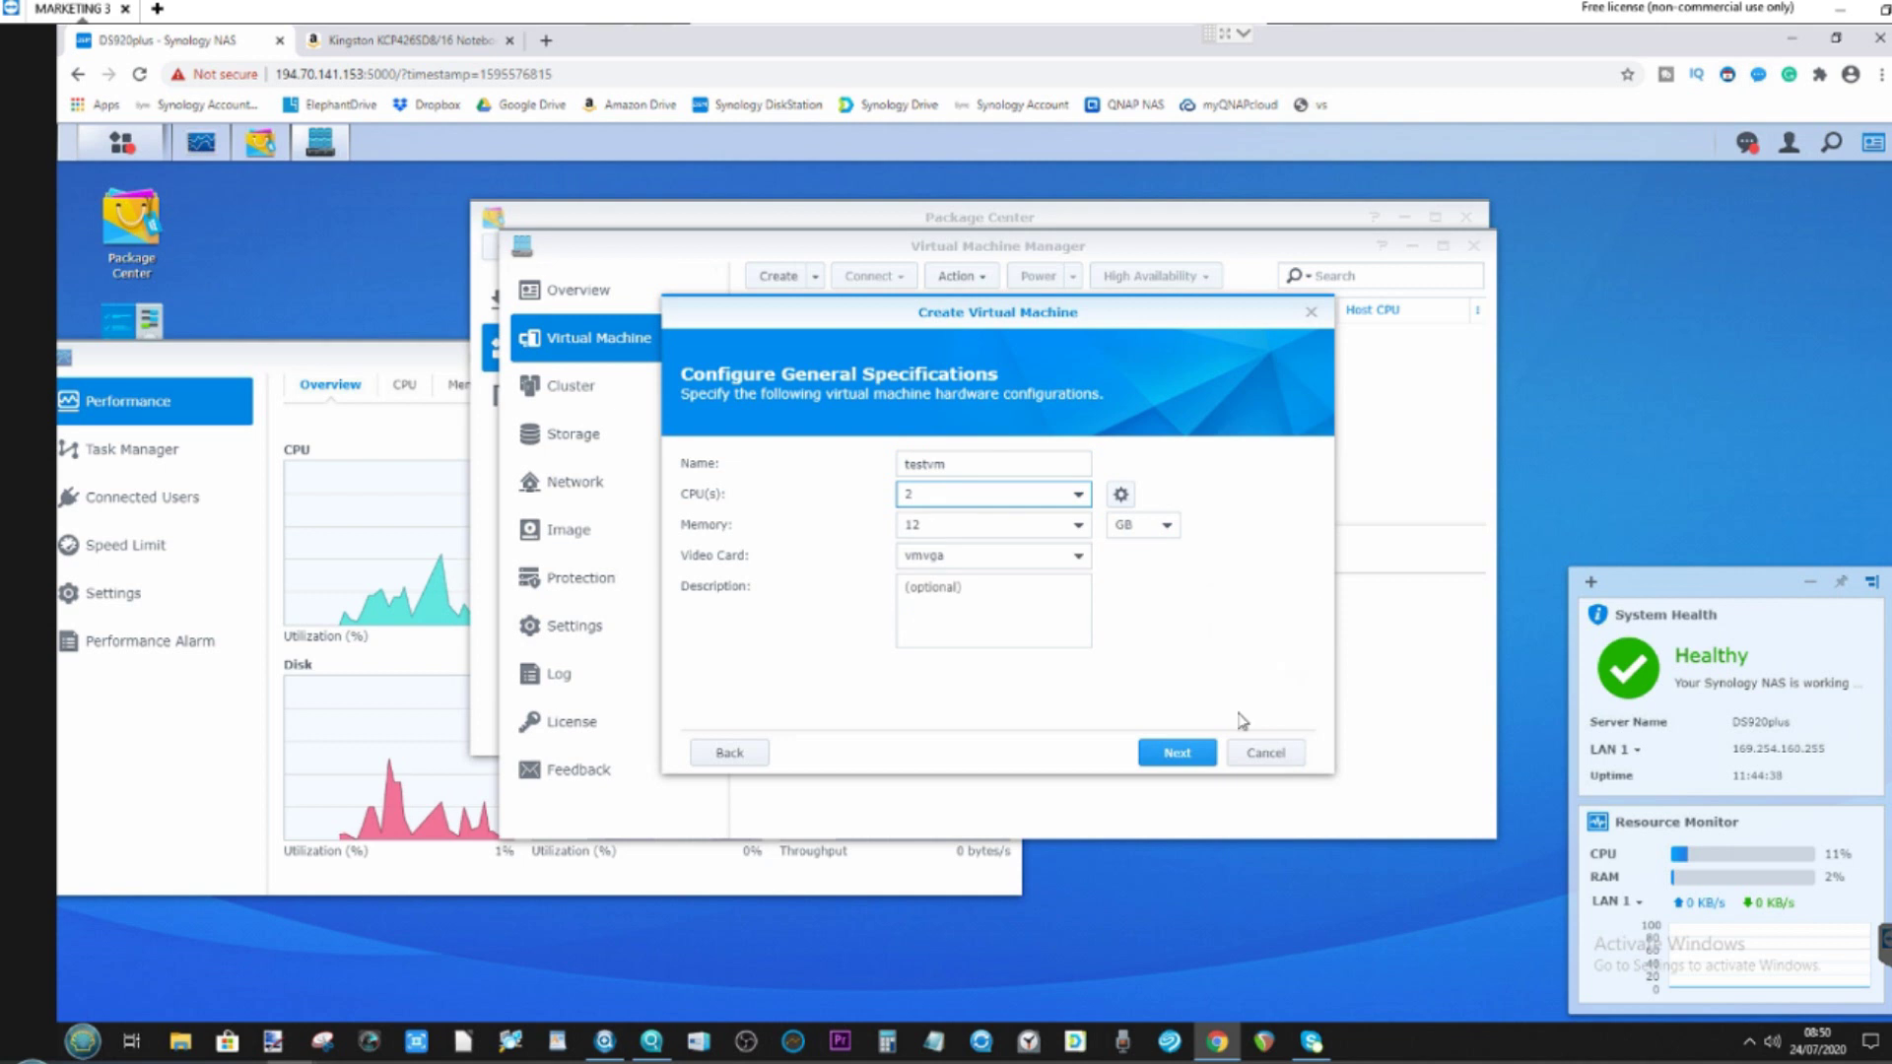
{"action": "left_click", "coordinate": [1195, 755]}
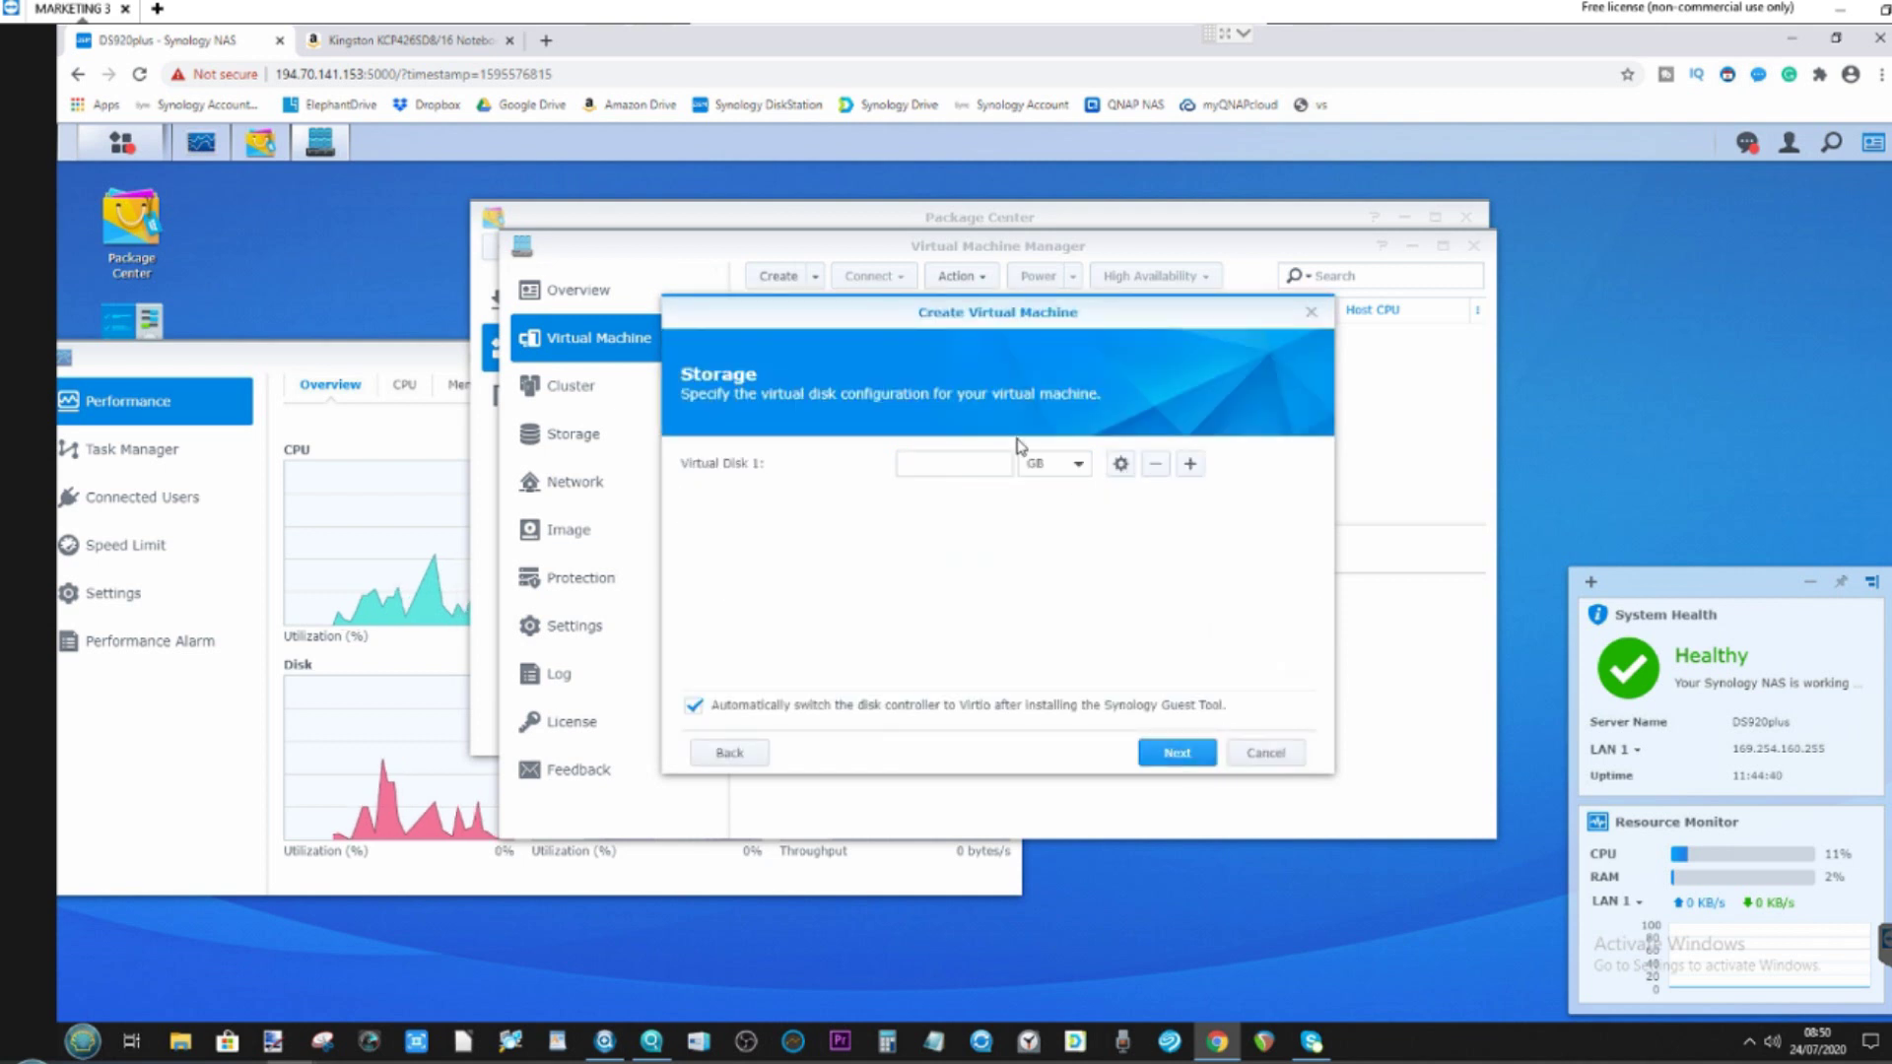
Set a 200 GB virtual disk and keep the default network settings
{"action": "left_click", "coordinate": [984, 464]}
{"action": "left_click", "coordinate": [1179, 754]}
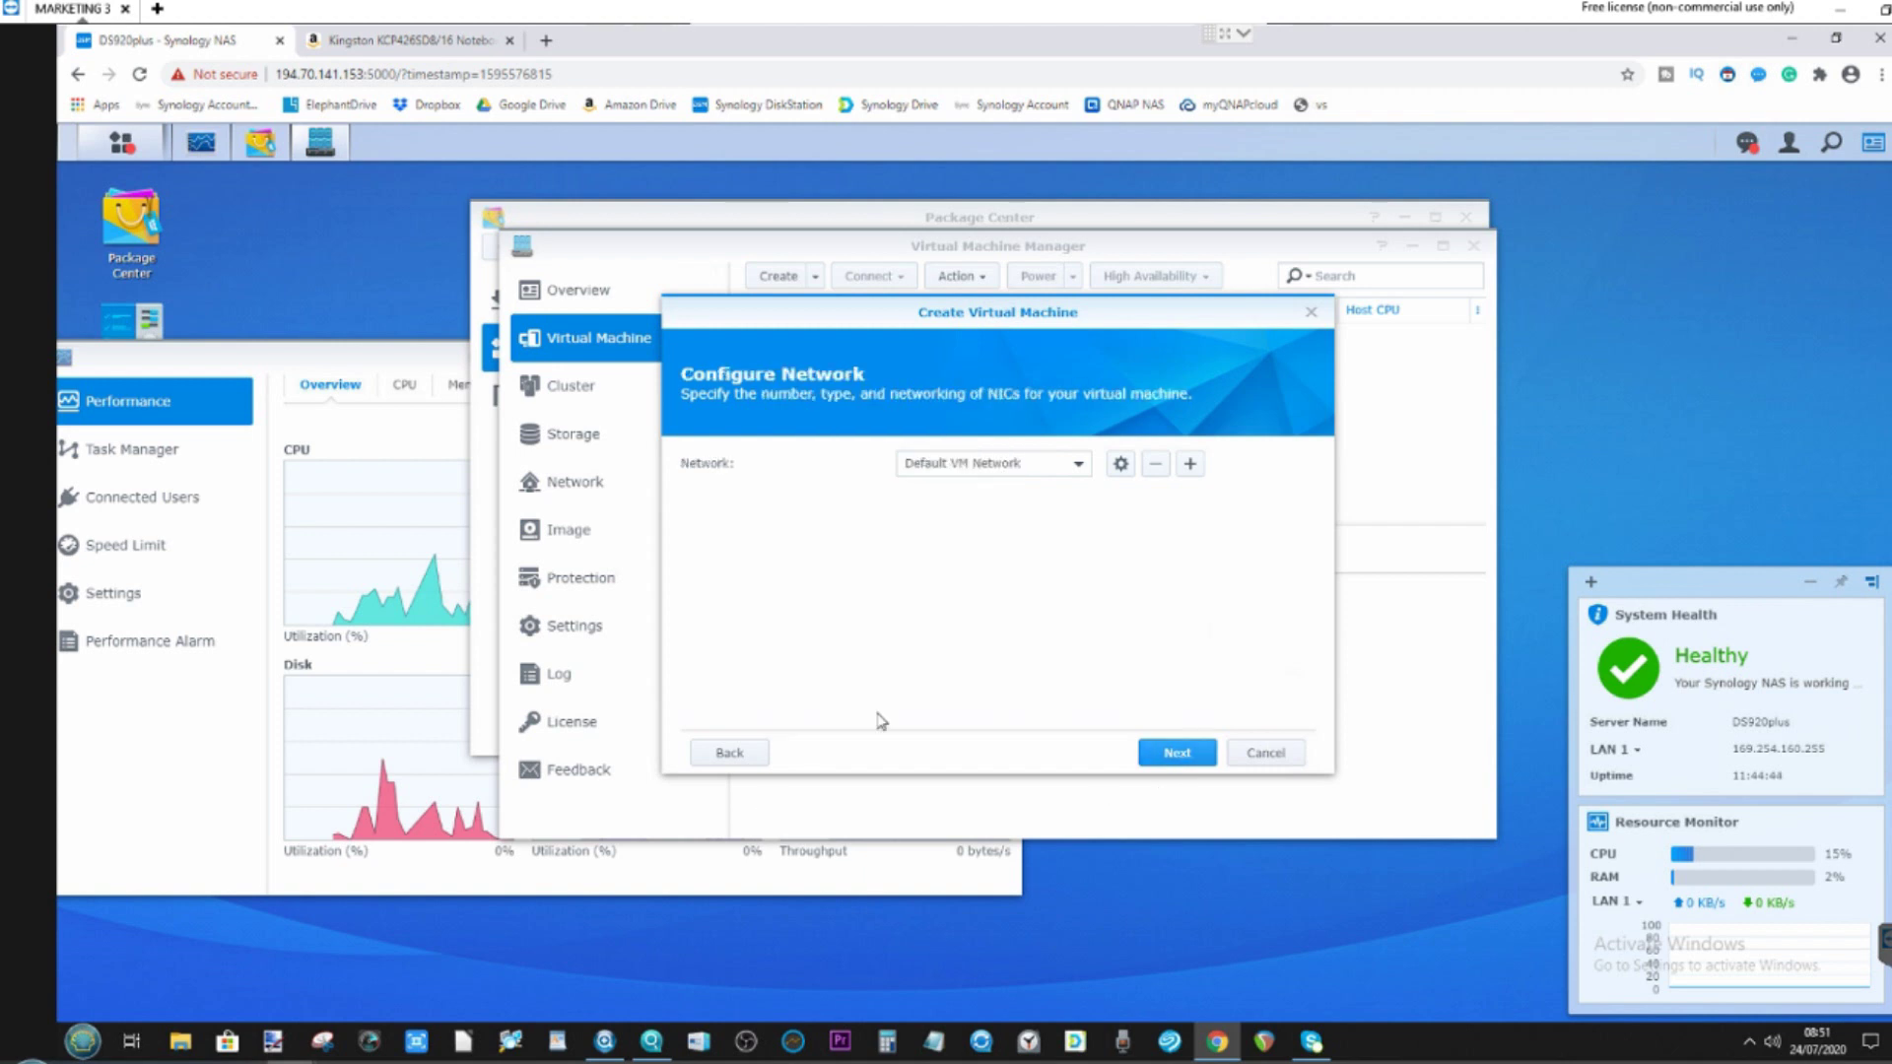
{"action": "left_click", "coordinate": [726, 752]}
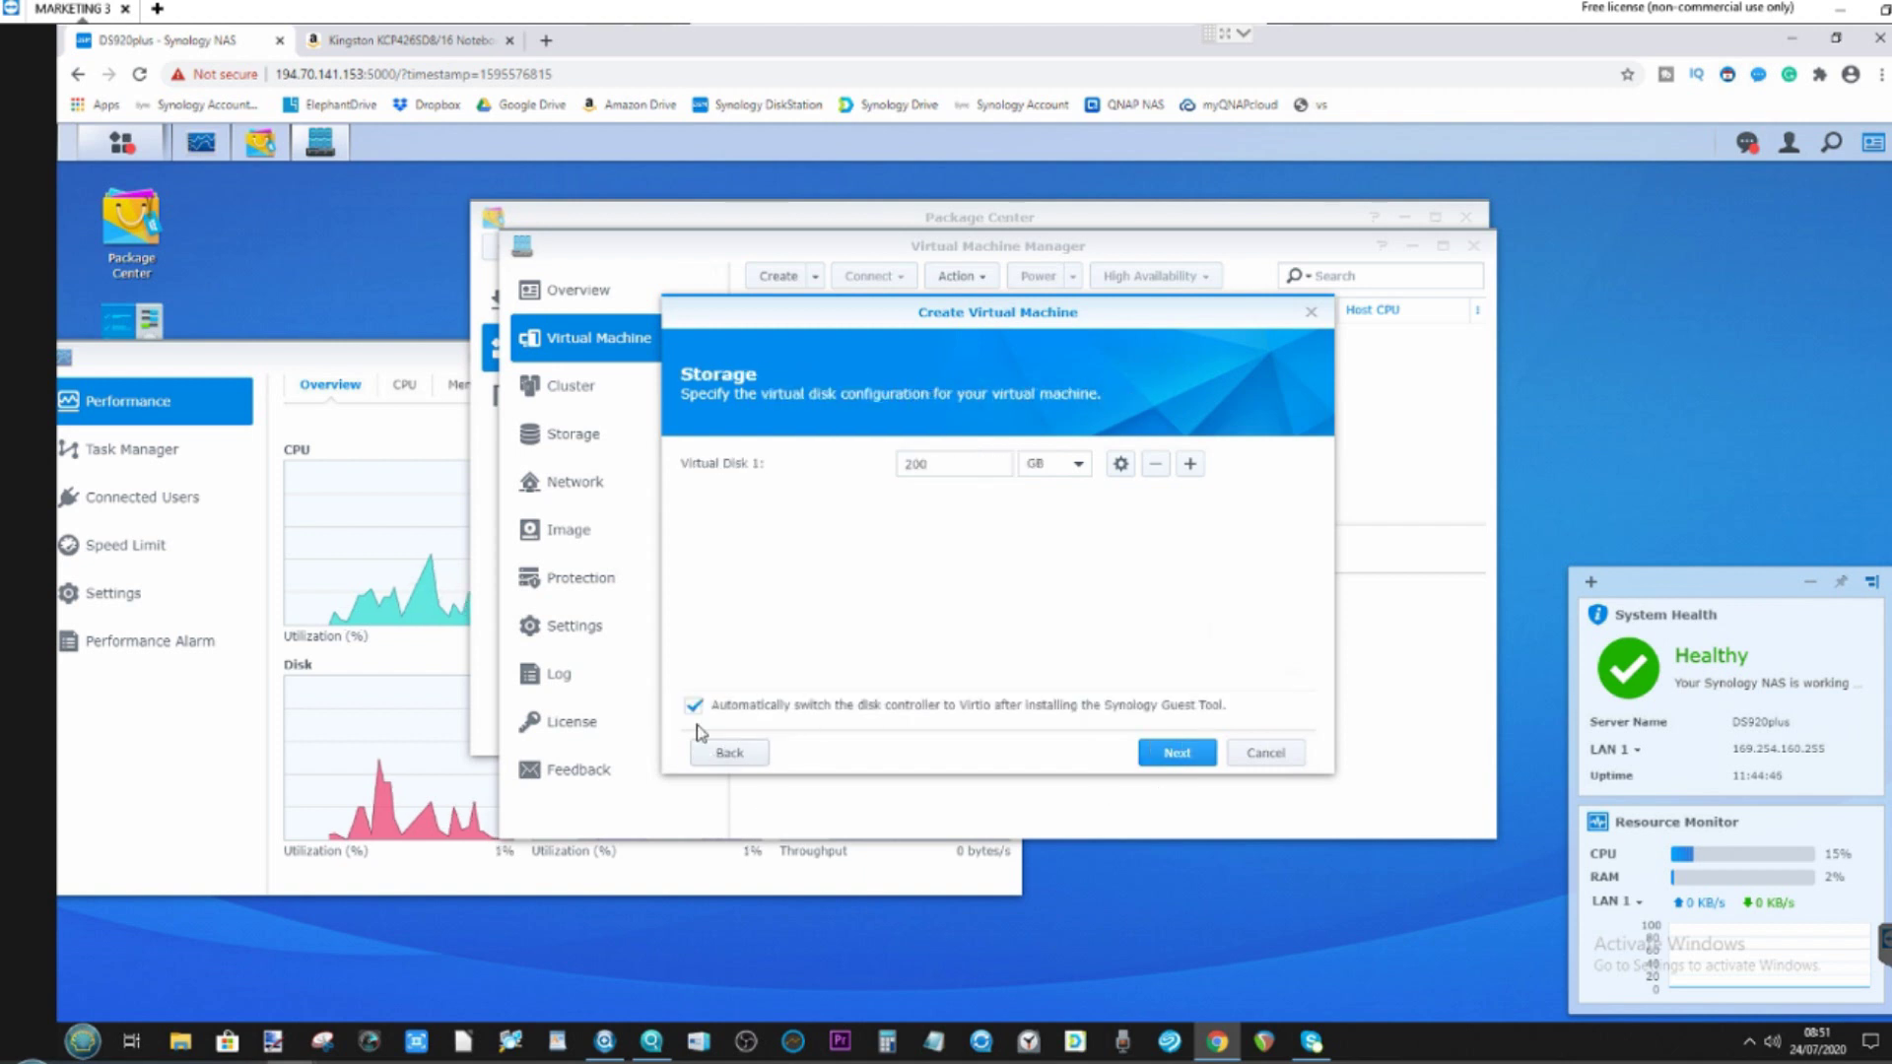
{"action": "left_click", "coordinate": [1173, 754]}
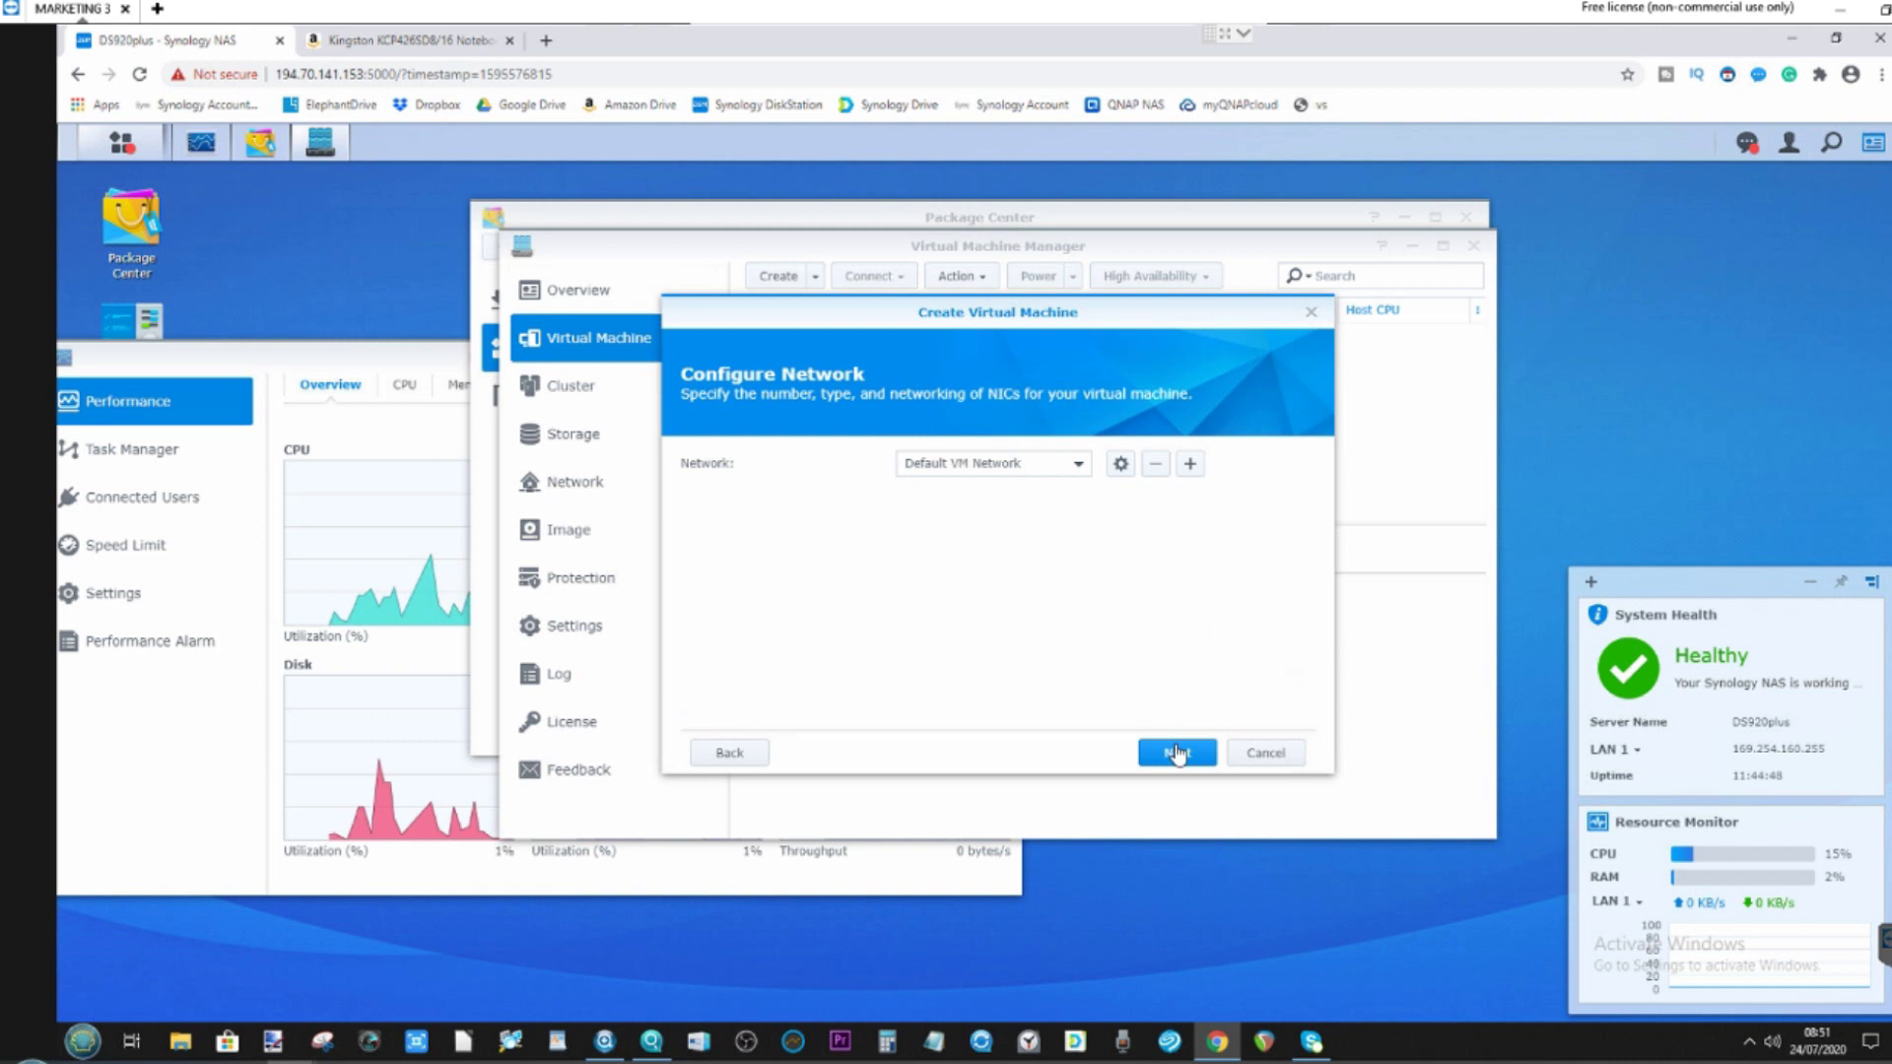
{"action": "left_click", "coordinate": [1175, 755]}
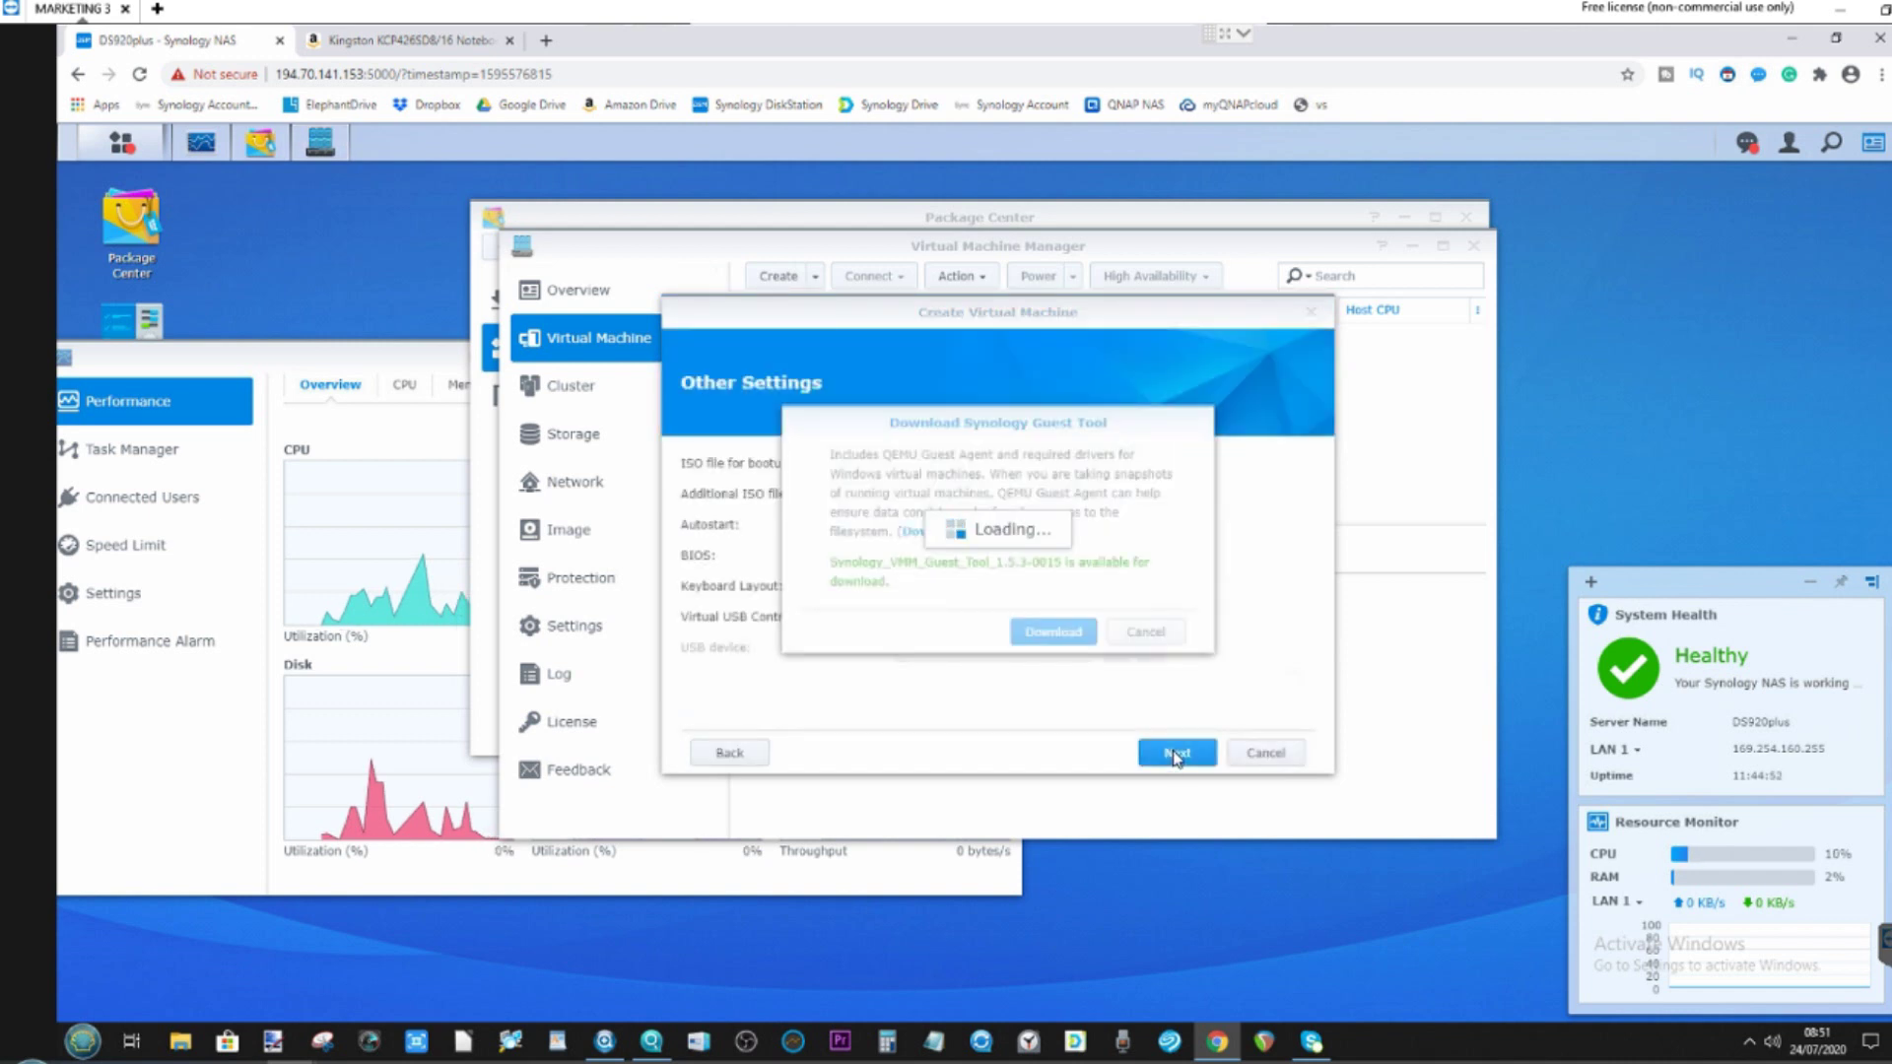
Skip the guest tool, allow all local users to control testvm, create it and power it on
{"action": "left_click", "coordinate": [1133, 633]}
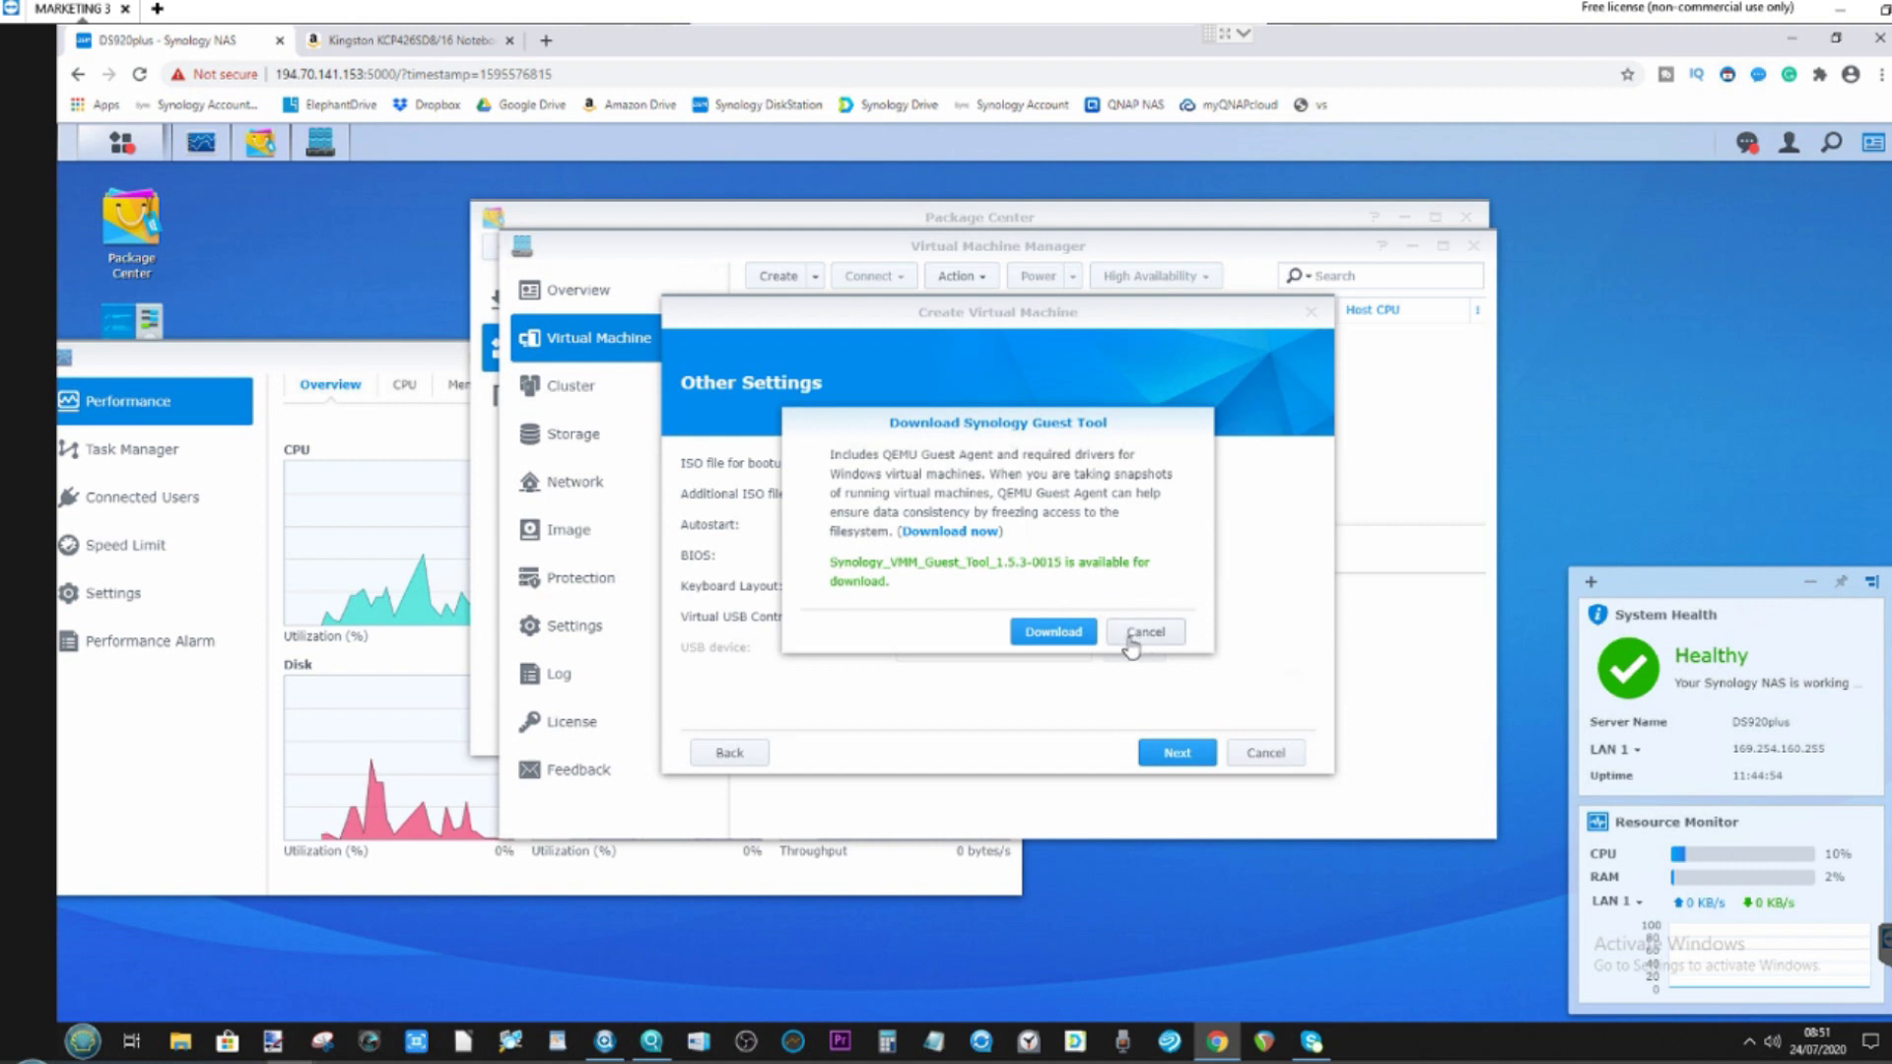
{"action": "left_click", "coordinate": [1175, 756]}
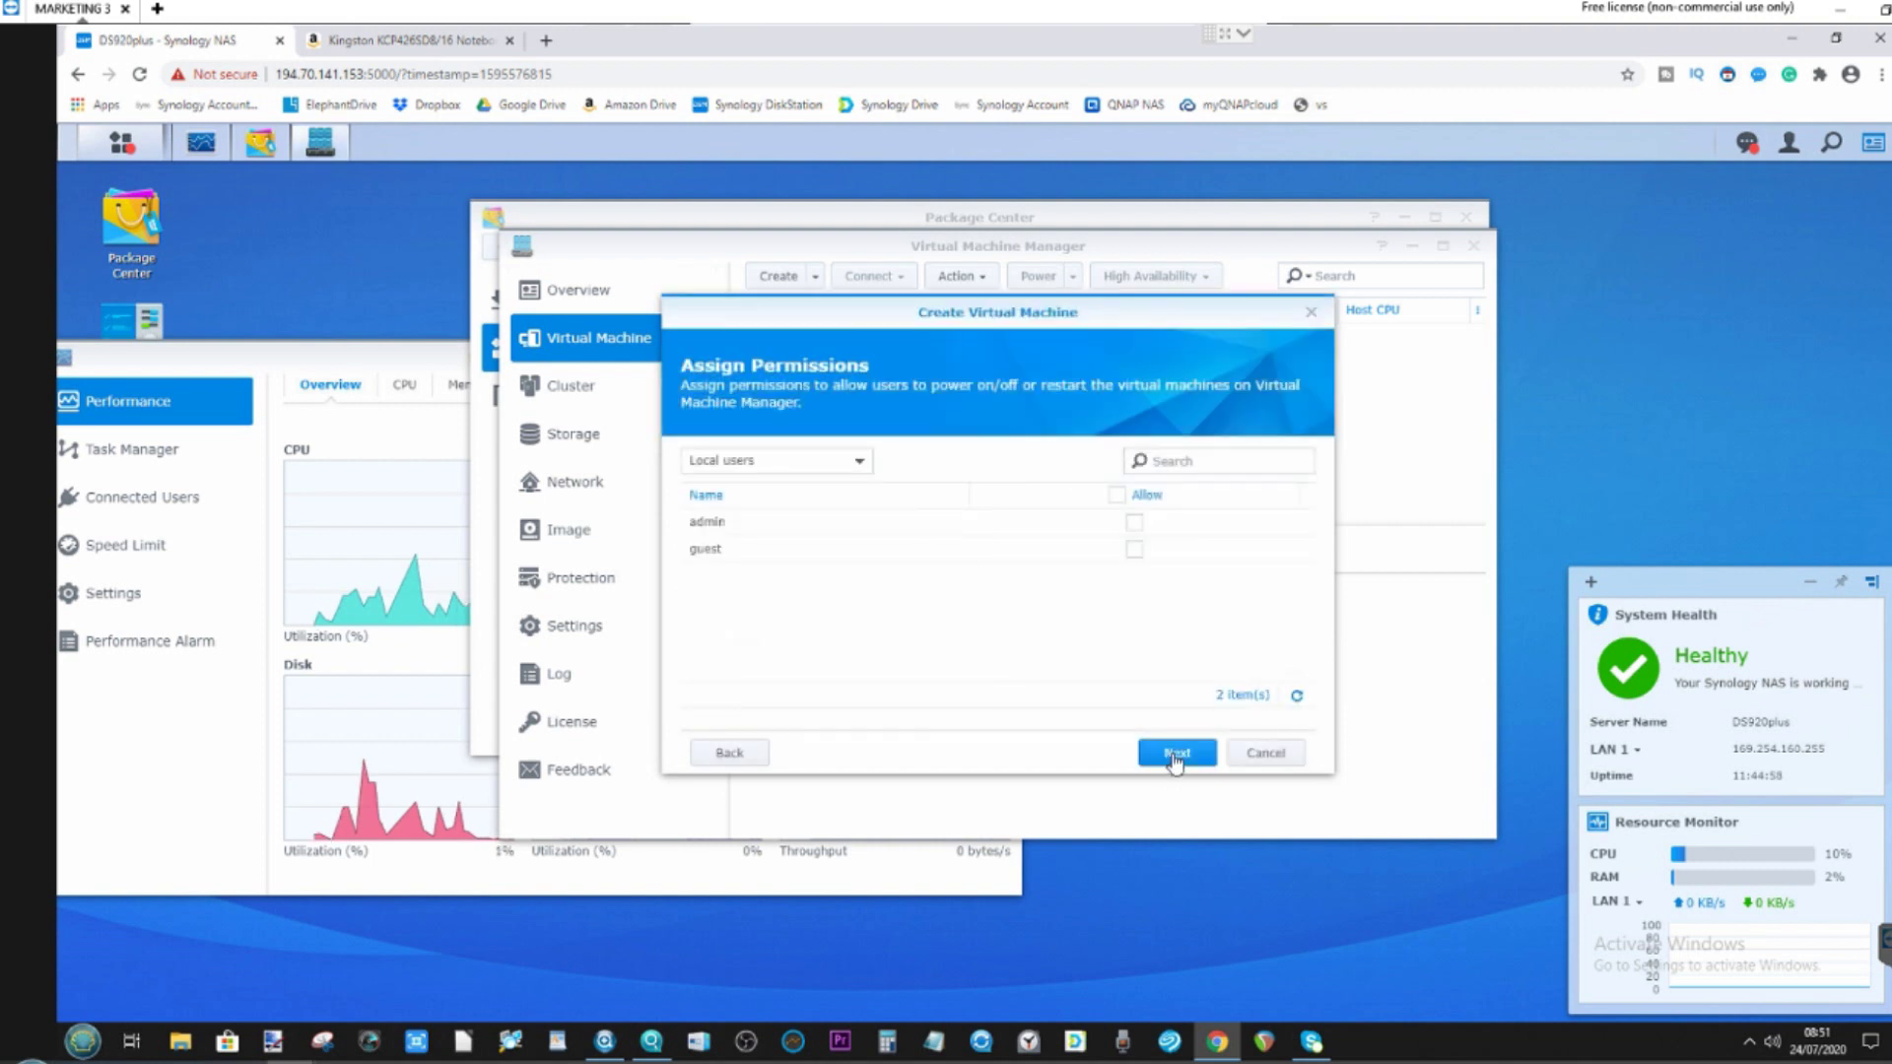
{"action": "left_click", "coordinate": [1117, 495]}
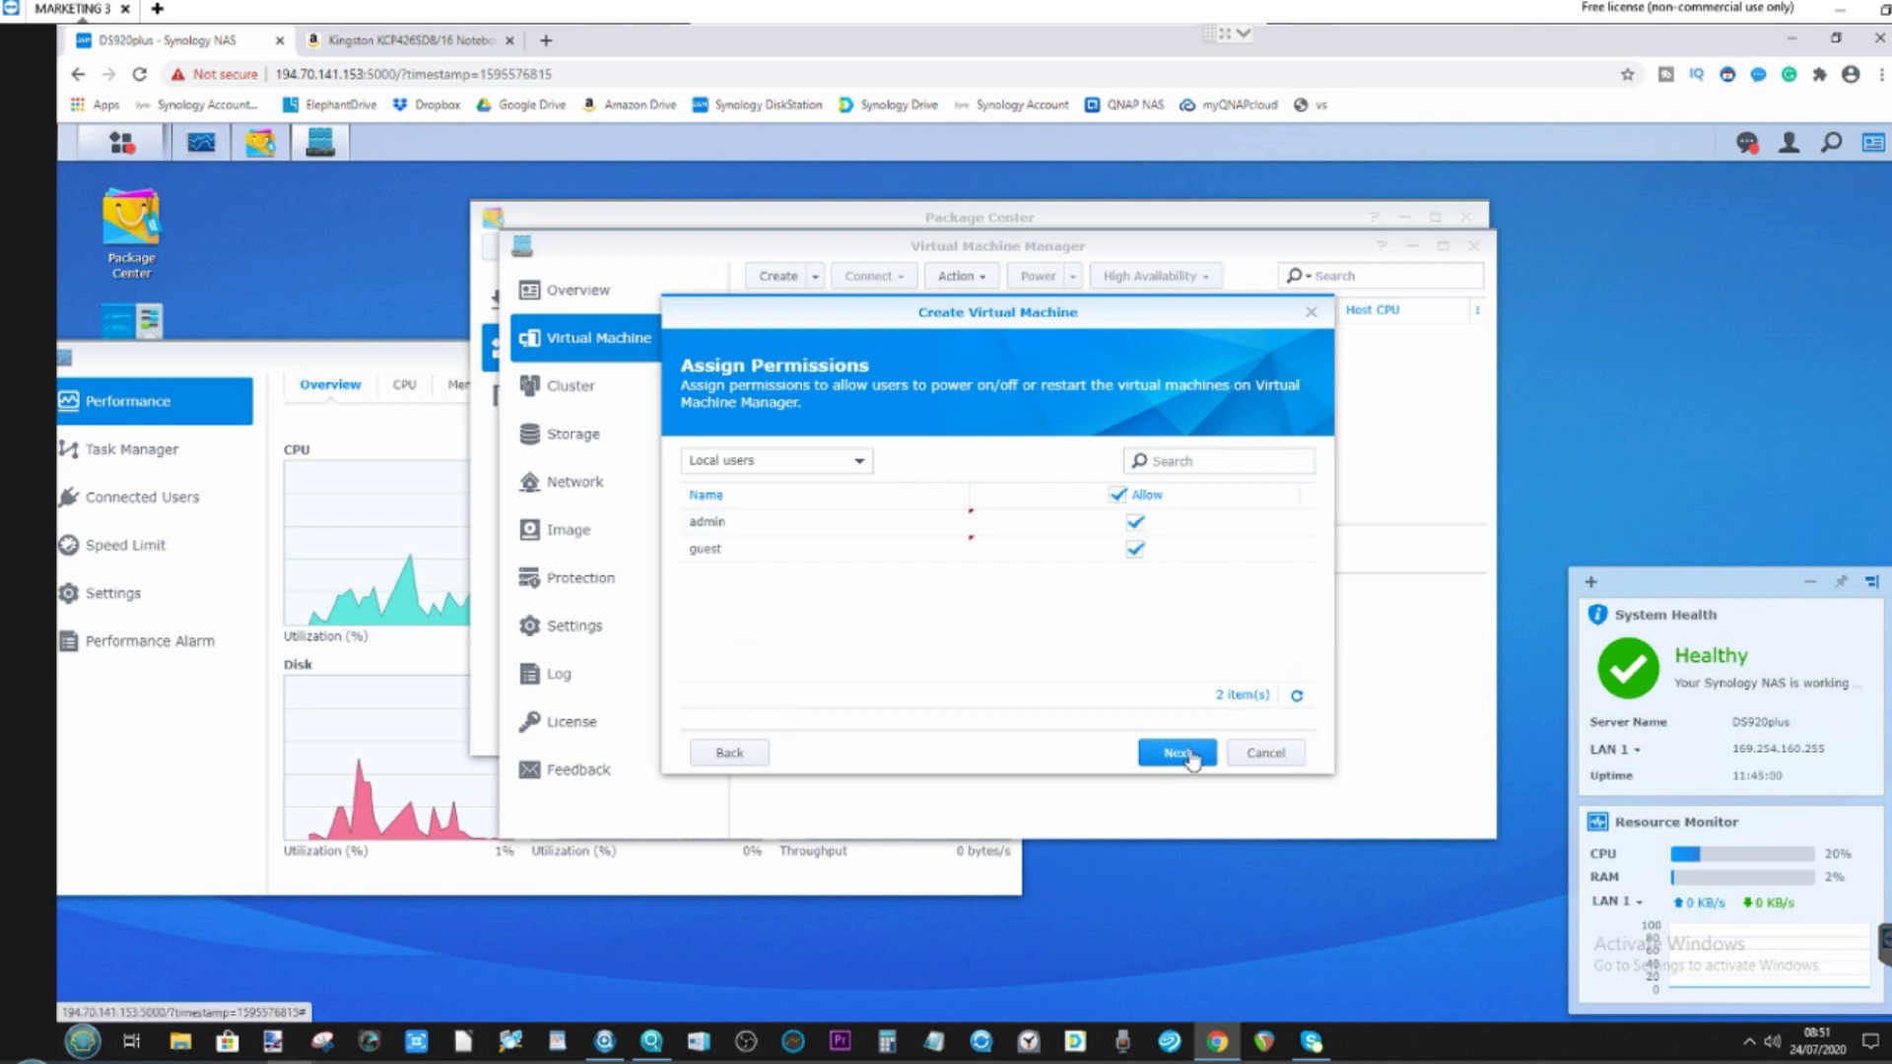
{"action": "left_click", "coordinate": [1187, 754]}
{"action": "left_click", "coordinate": [1188, 756]}
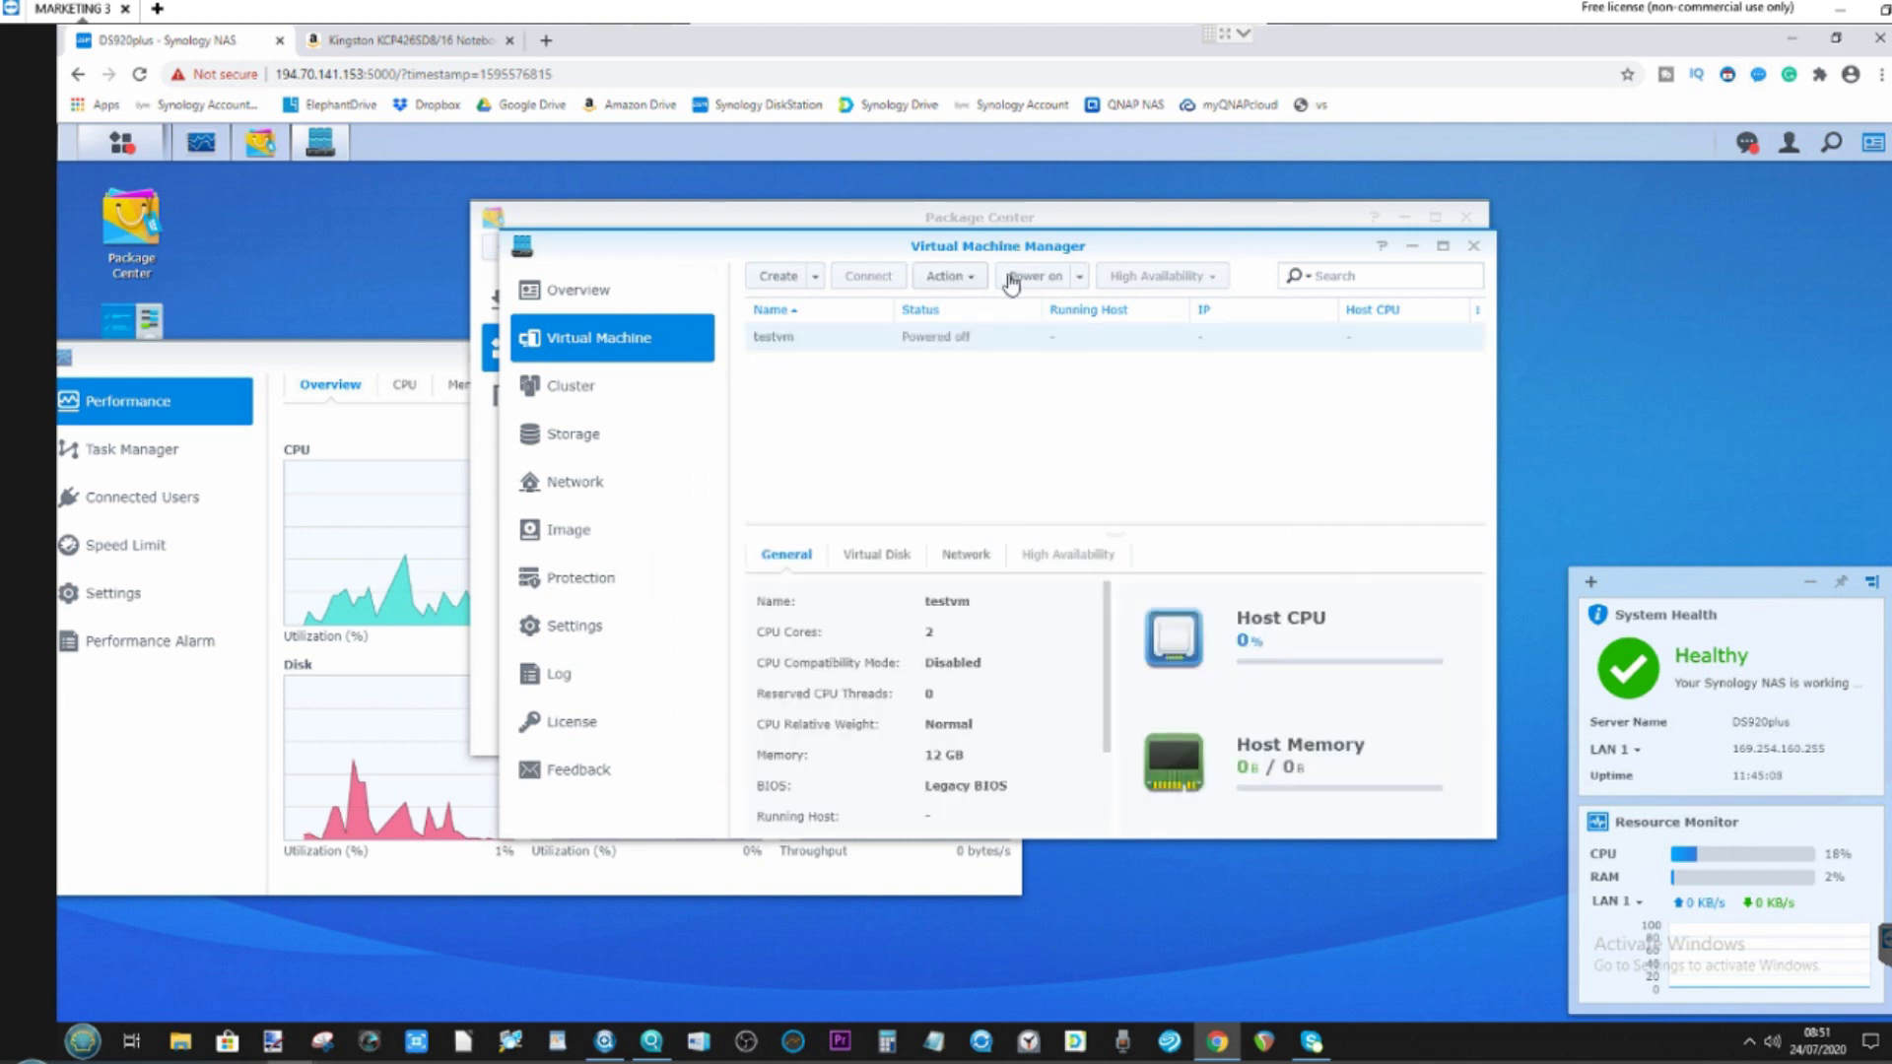
{"action": "left_click", "coordinate": [1010, 279]}
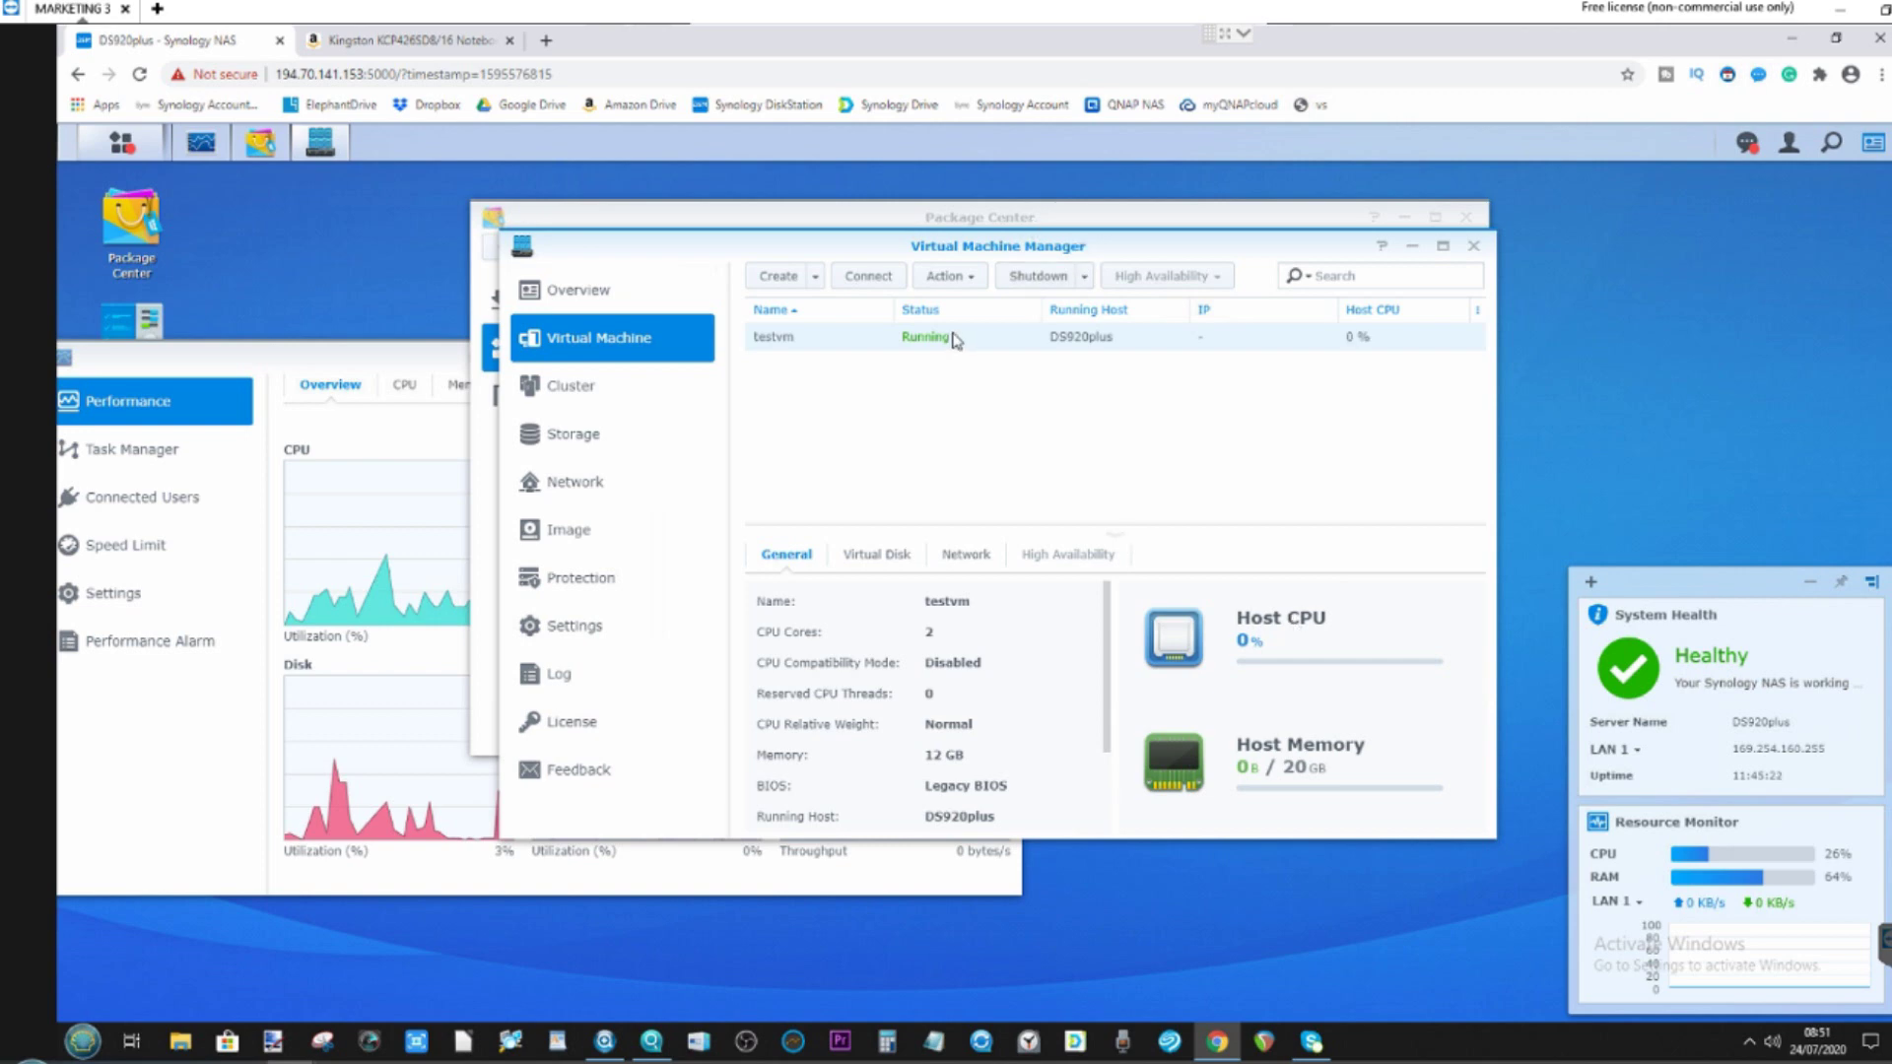
Open testvm's noVNC console showing no bootable device, then close it
{"action": "left_click", "coordinate": [868, 278]}
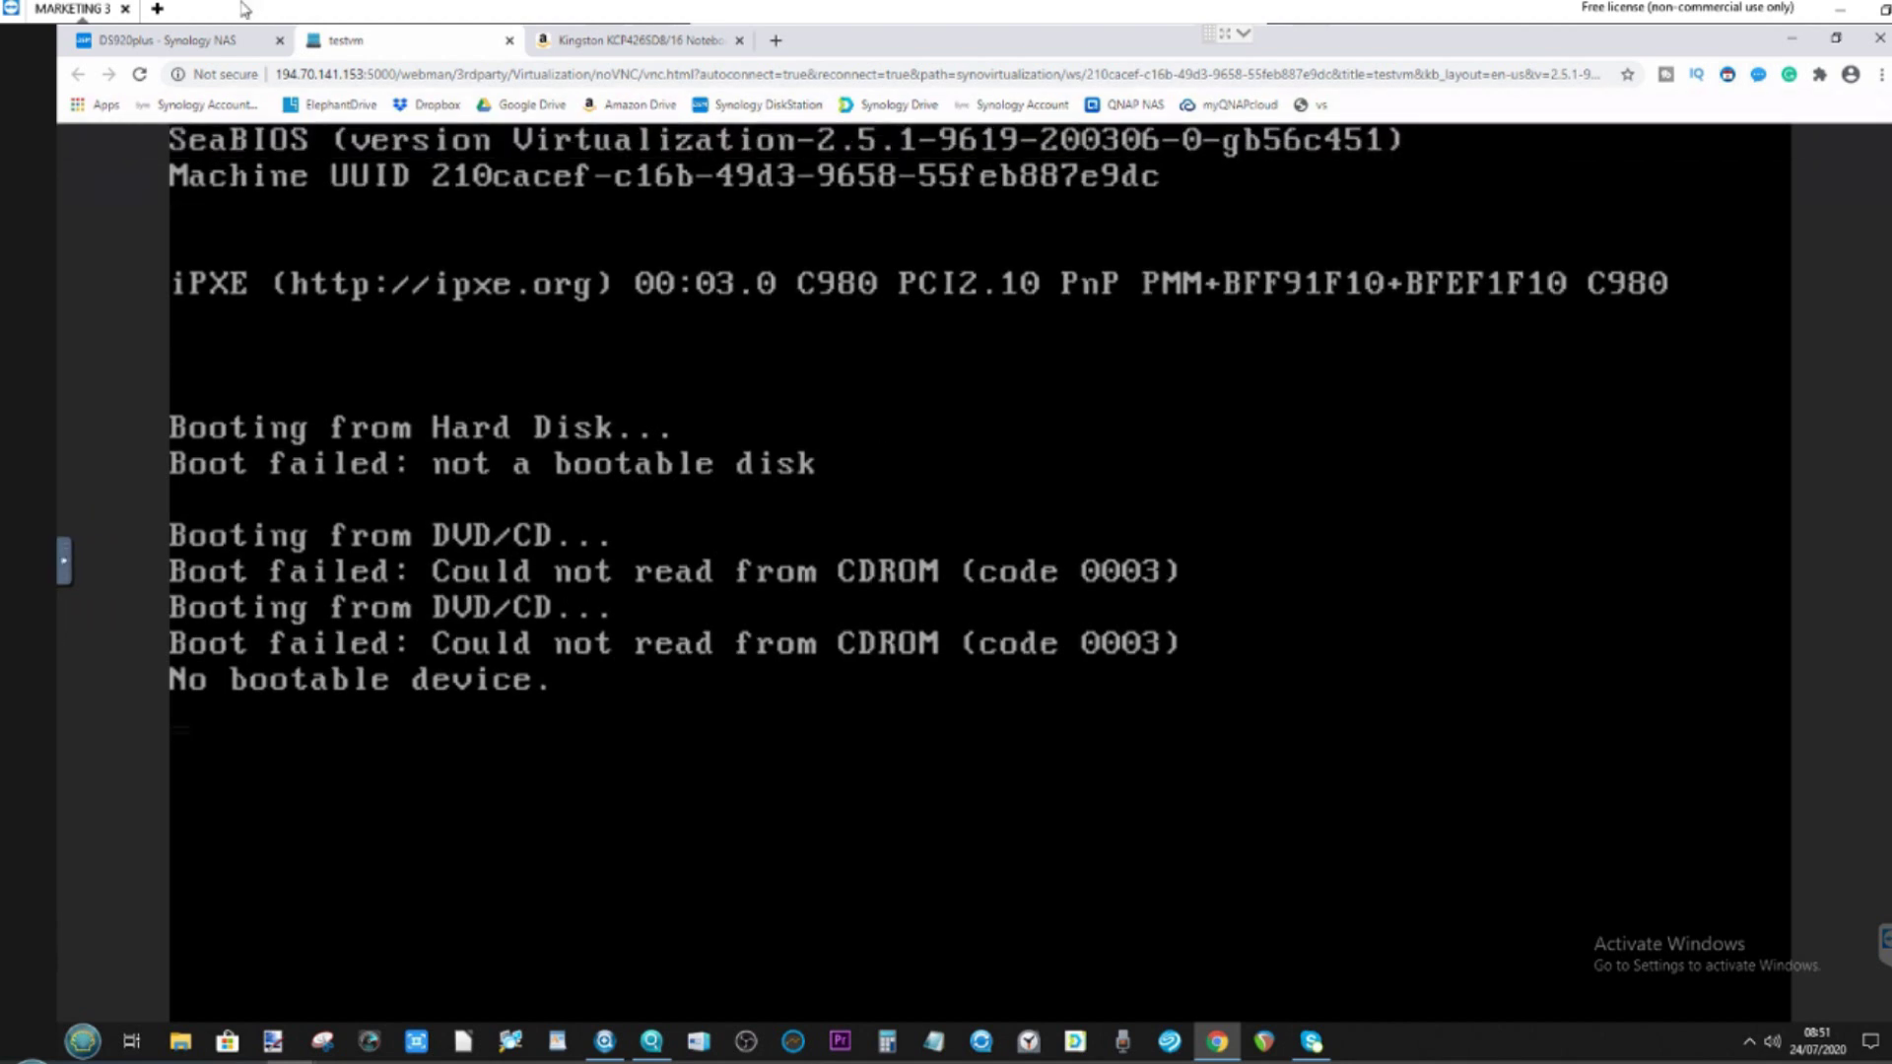
{"action": "left_click", "coordinate": [509, 41]}
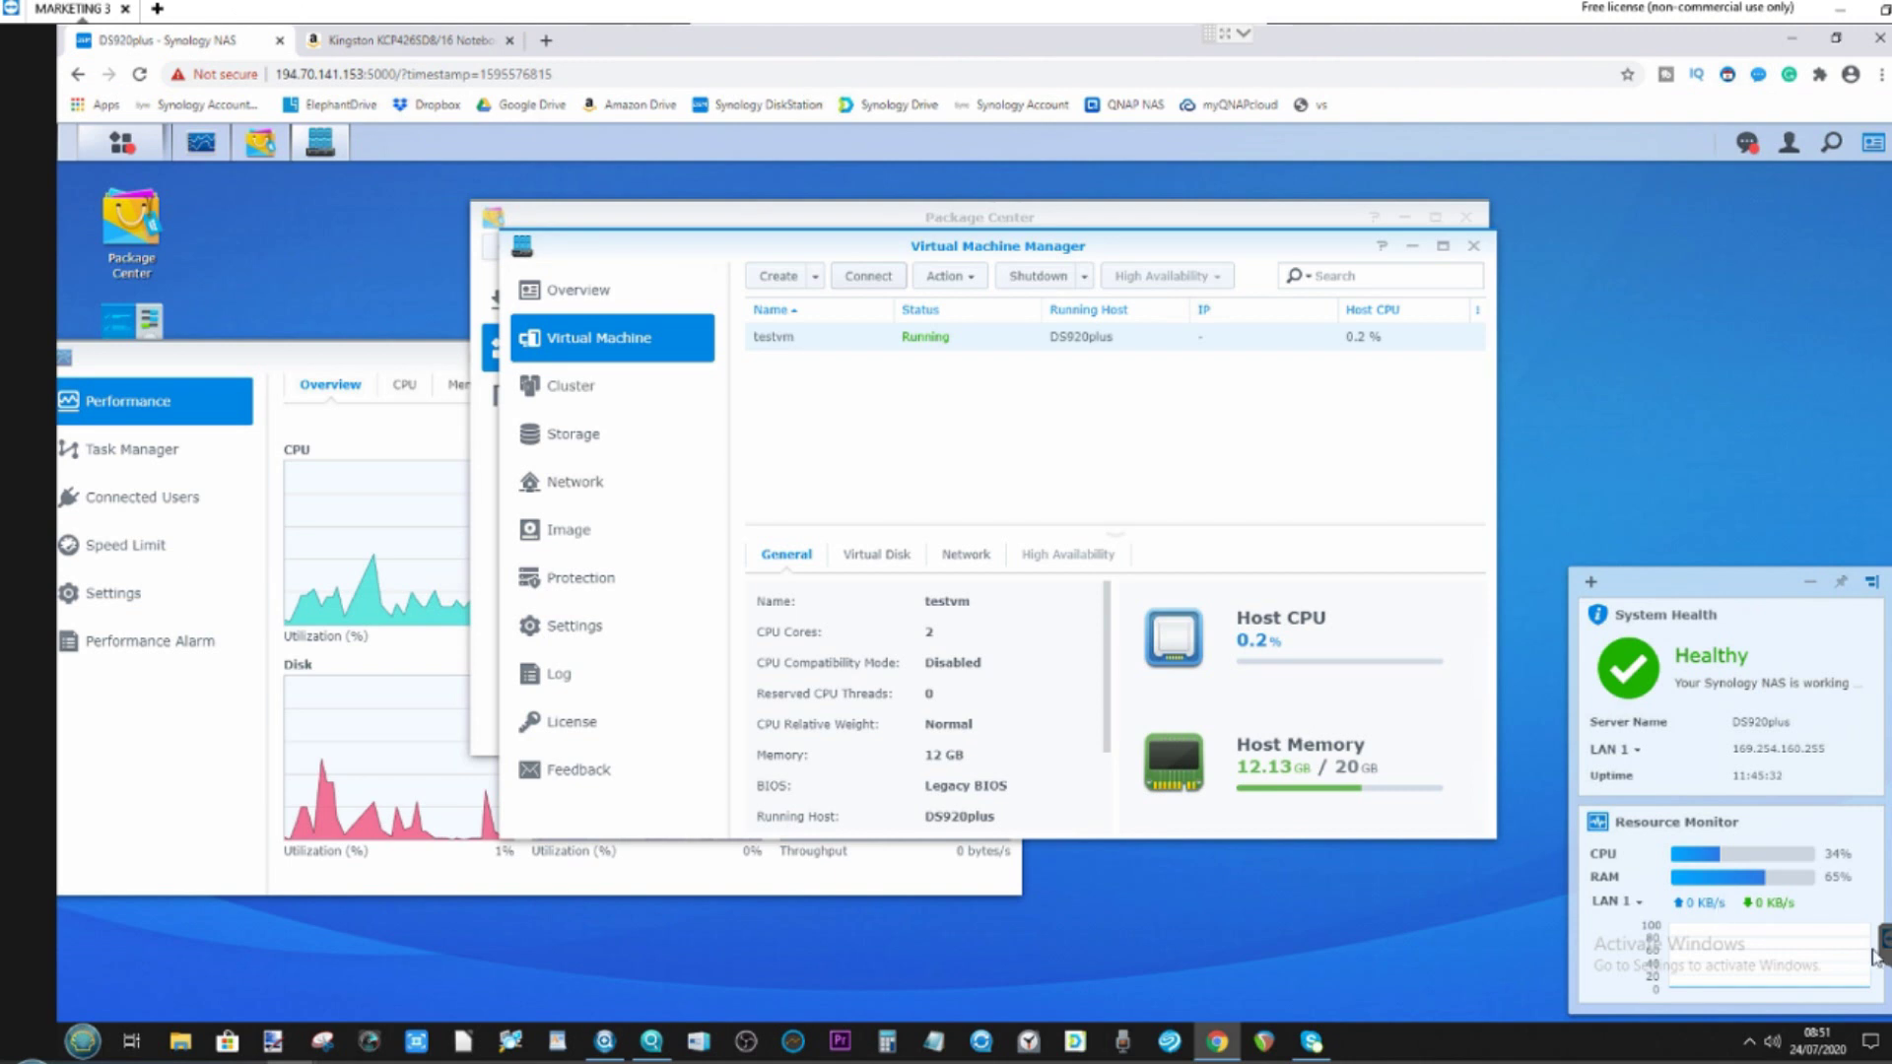
Bring up Resource Monitor and view detailed memory usage: 12.6 of 20 GB used
{"action": "left_click", "coordinate": [200, 143]}
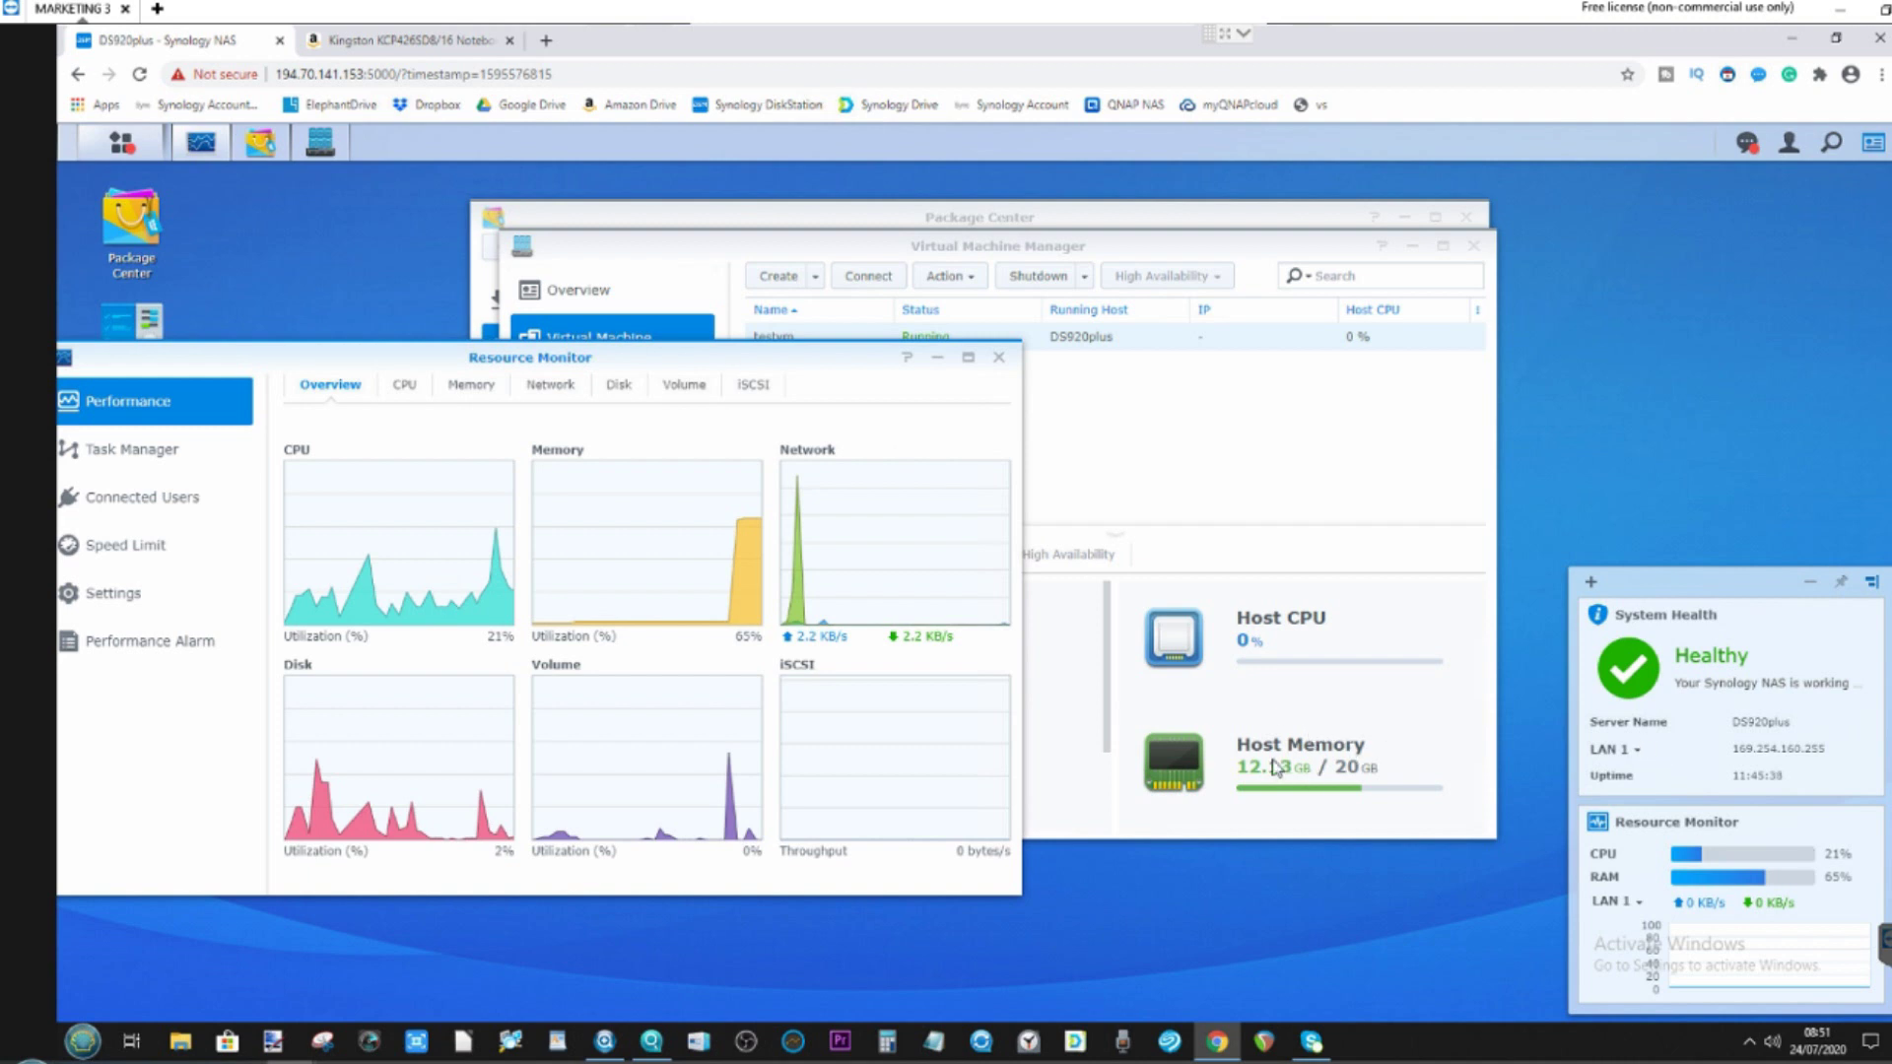
{"action": "left_click_drag", "start_coordinate": [511, 368], "coordinate": [514, 375]}
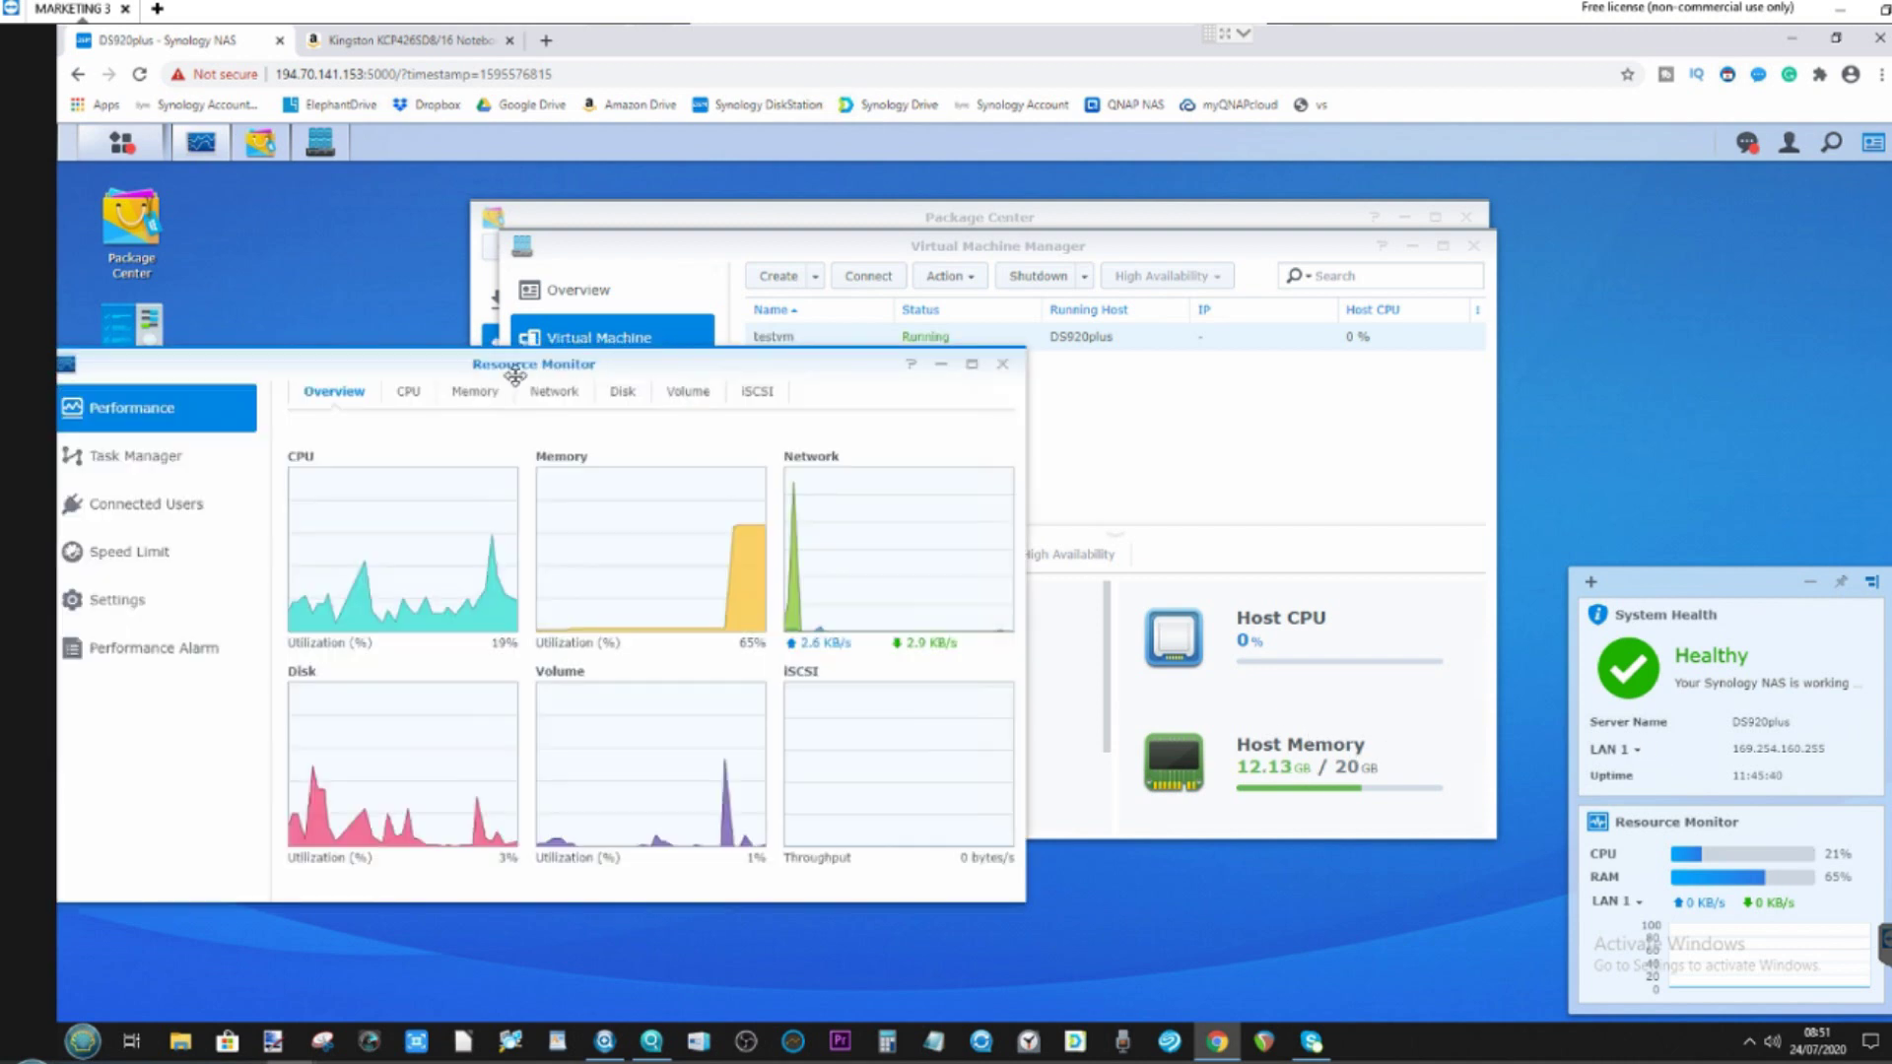
{"action": "left_click", "coordinate": [483, 392]}
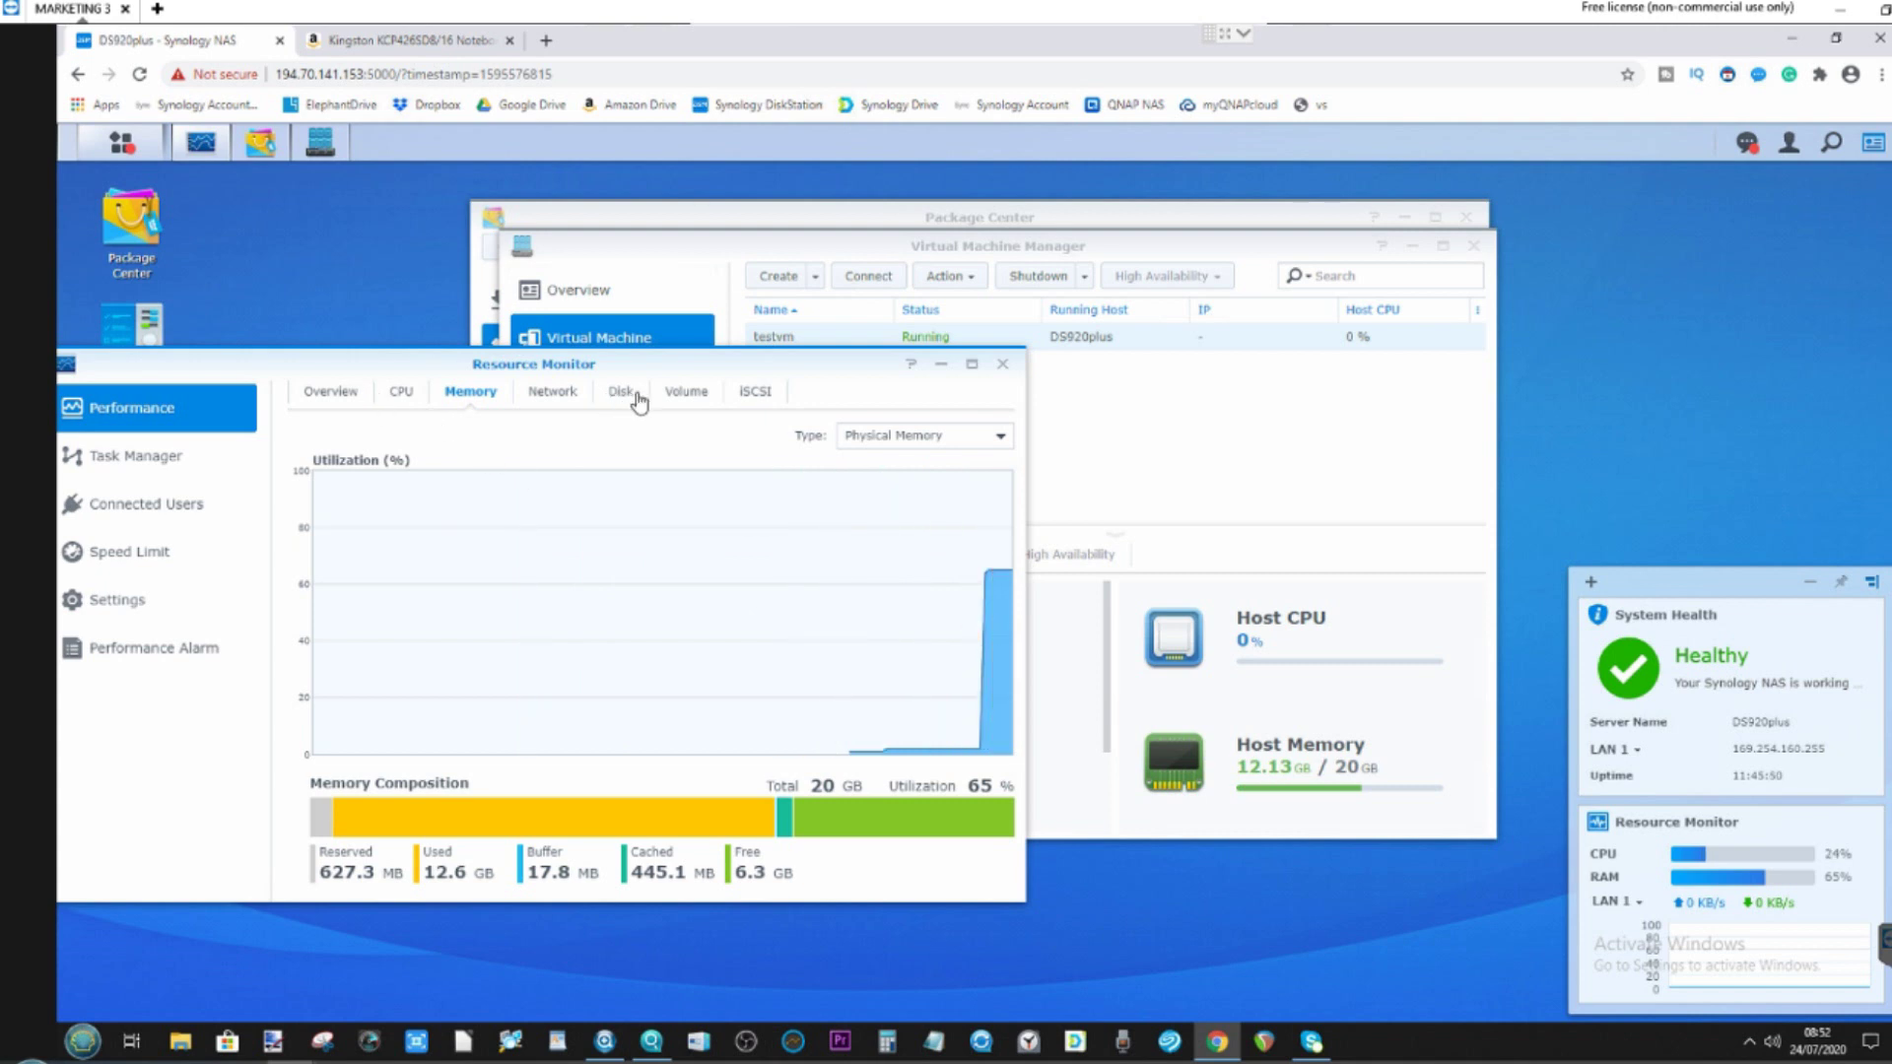
Sort Task Manager services by memory, showing Virtual Machine Manager at 12.23 GB, then close Resource Monitor
{"action": "left_click", "coordinate": [182, 470]}
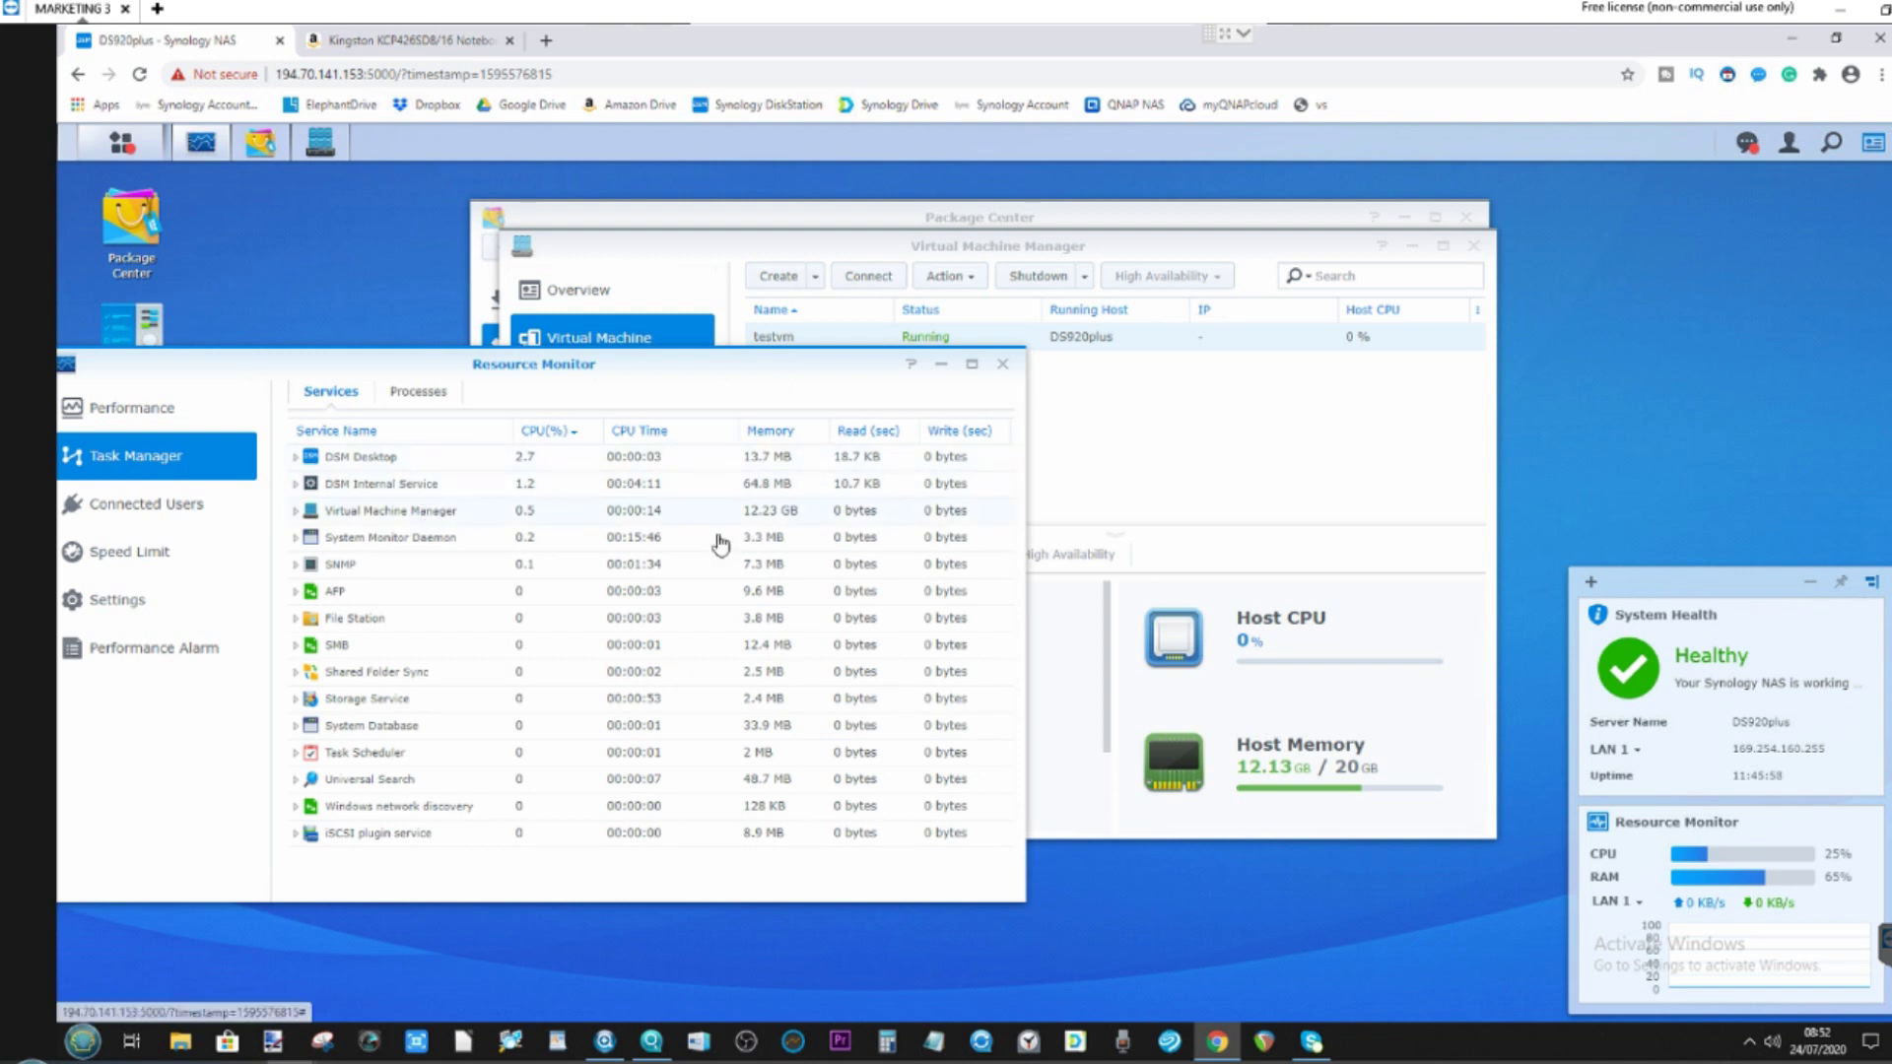
{"action": "left_click", "coordinate": [771, 433]}
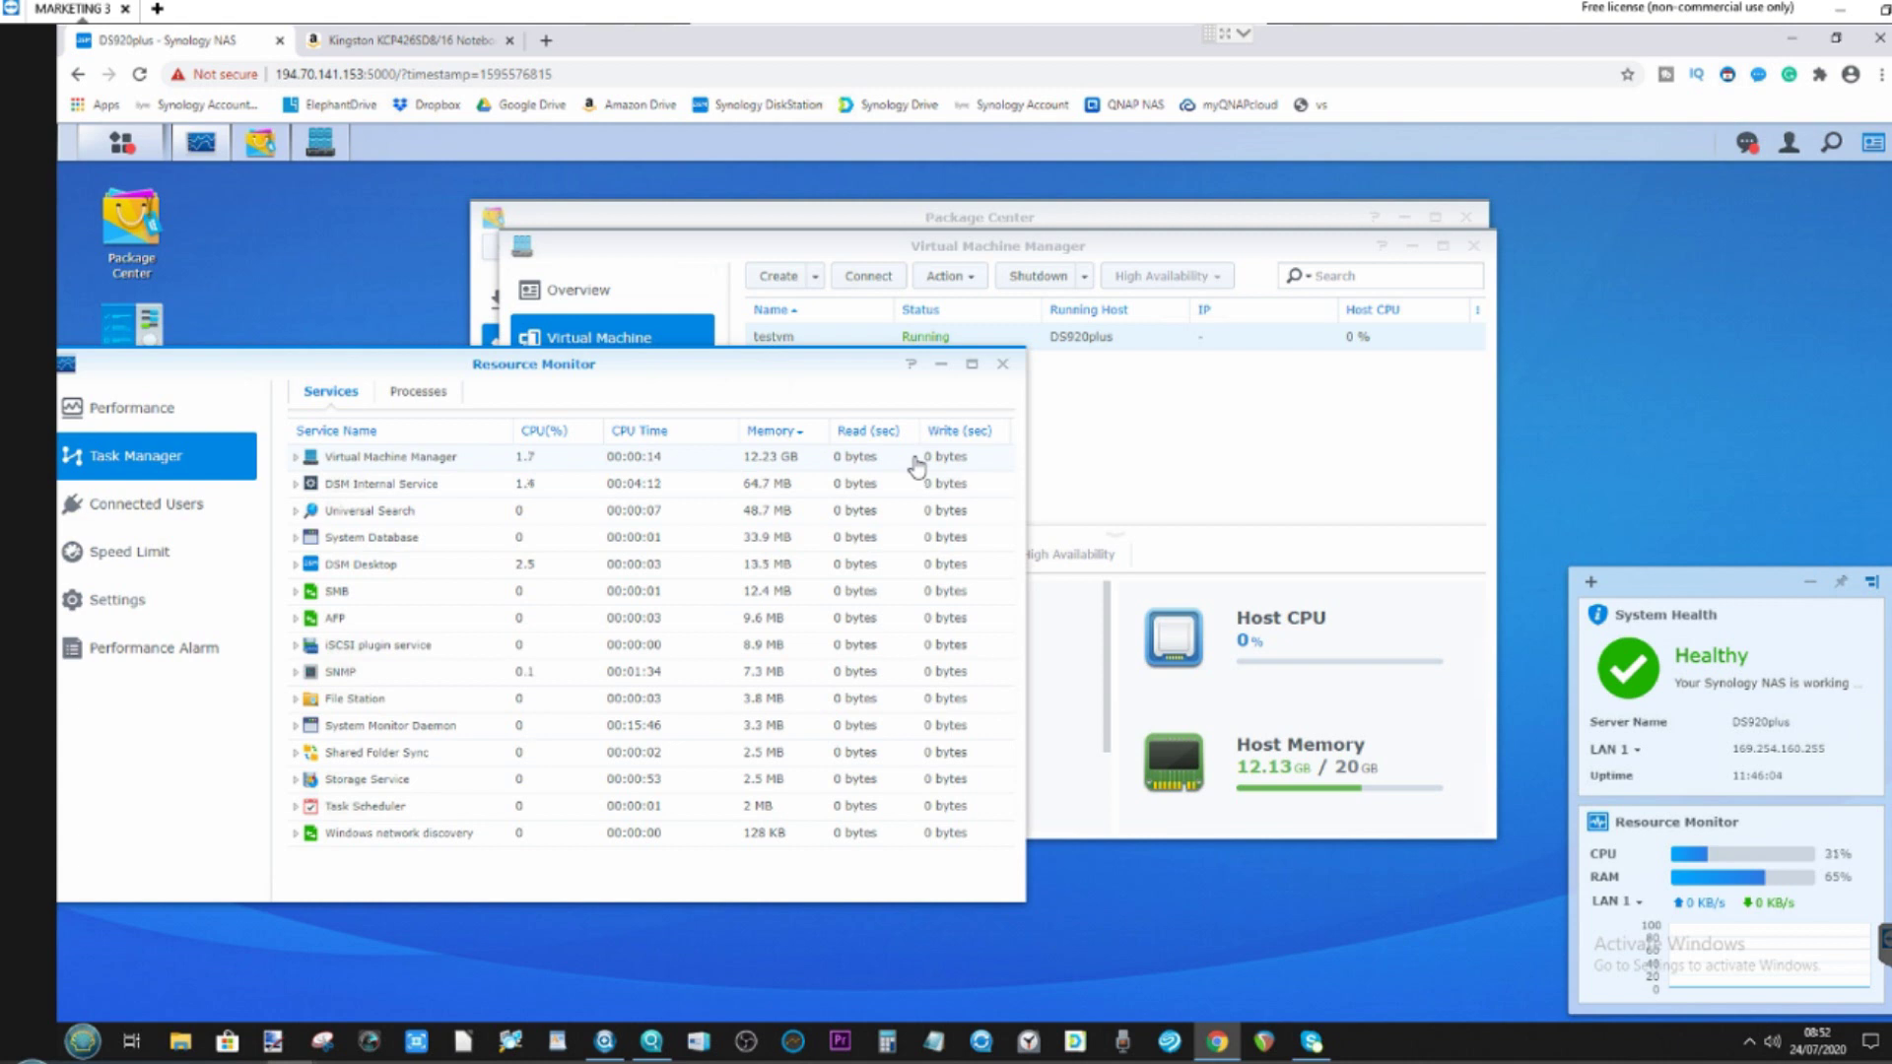
{"action": "left_click", "coordinate": [1004, 366]}
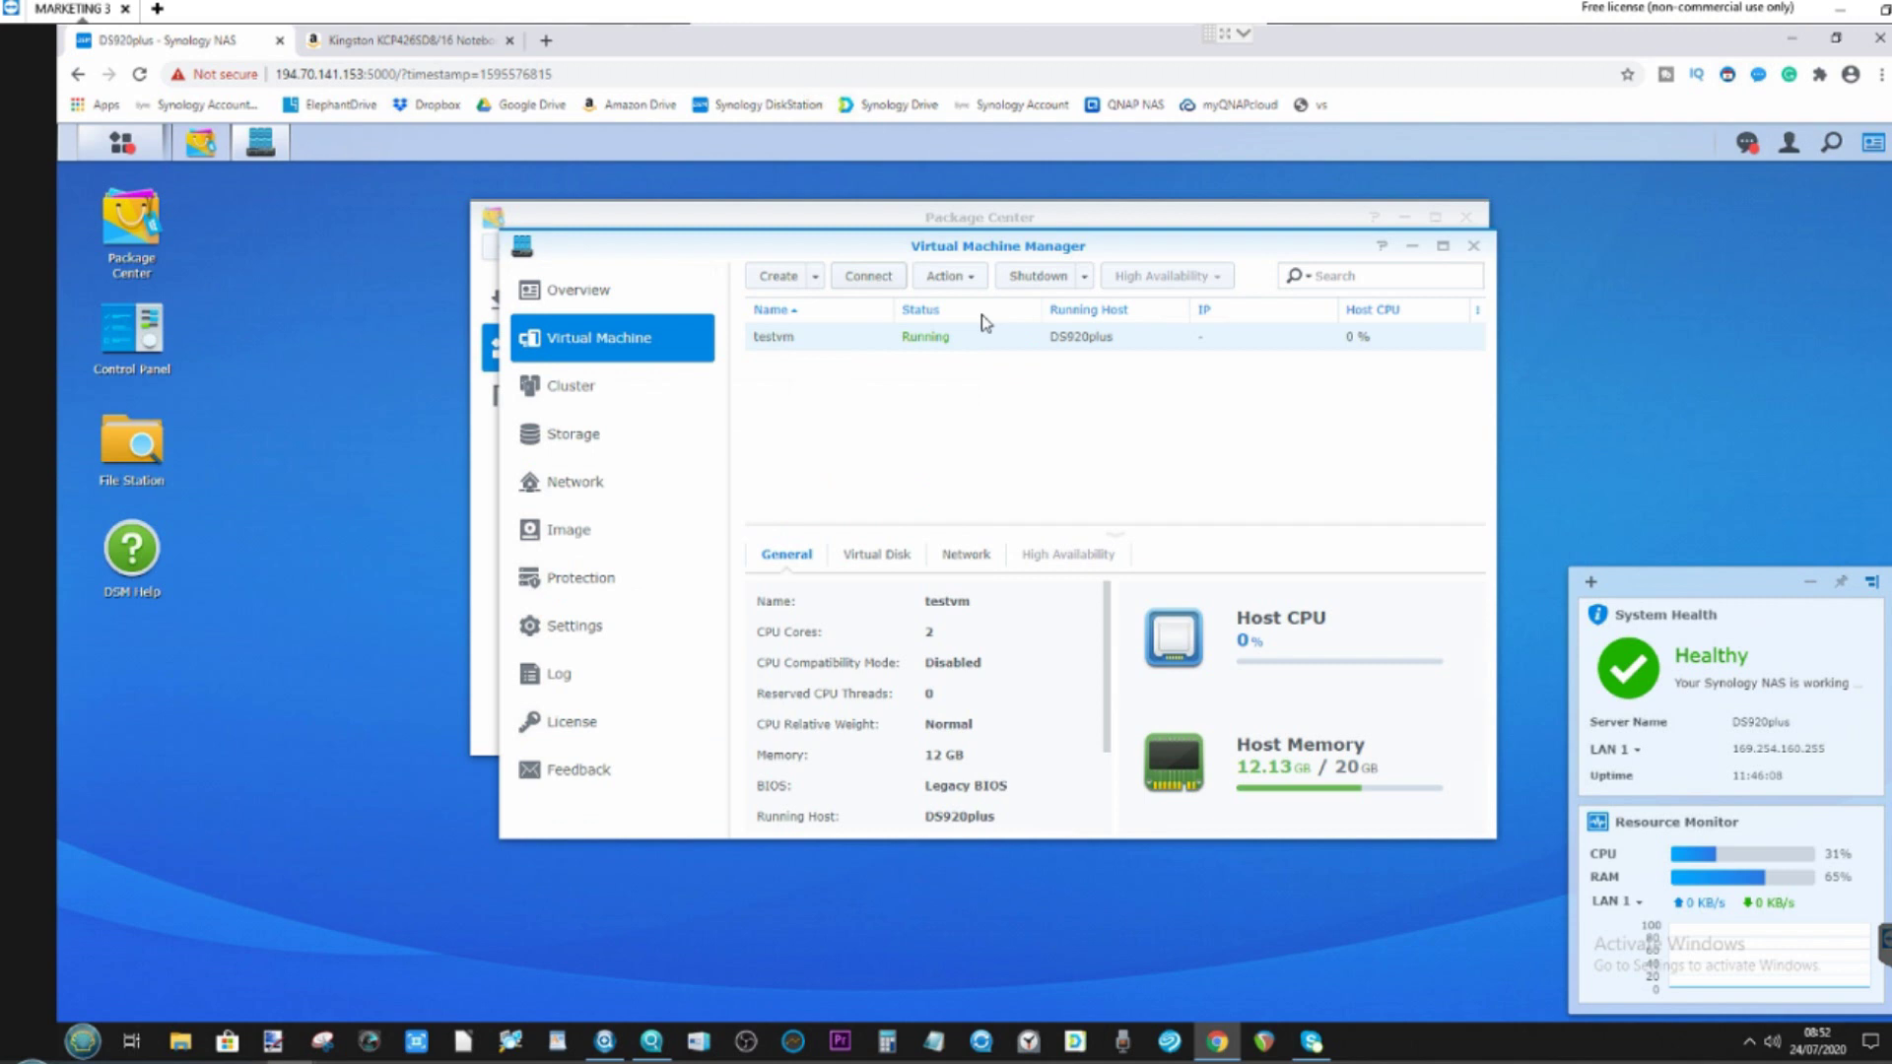
{"action": "left_click_drag", "start_coordinate": [998, 245], "coordinate": [815, 335]}
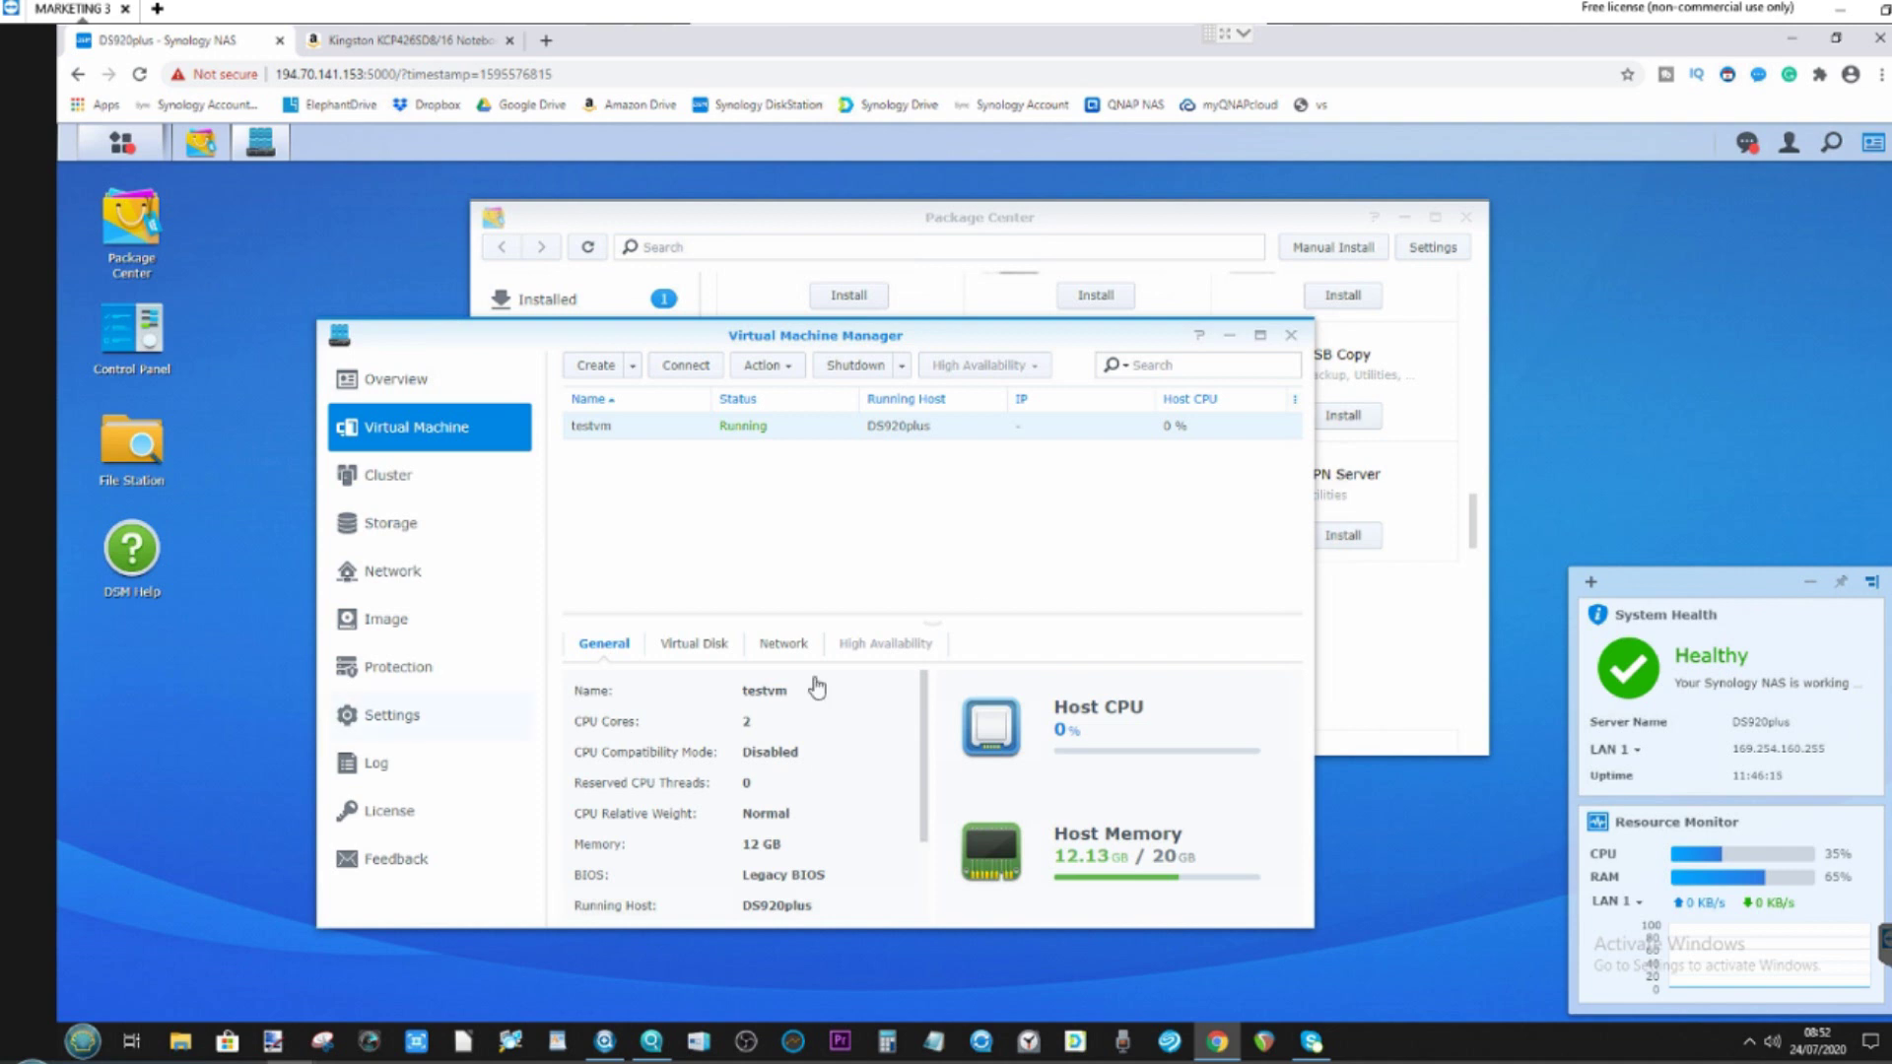
In Synology Assistant preferences, tick Memory Test under Enable Advanced Services and save
{"action": "left_click", "coordinate": [605, 1034]}
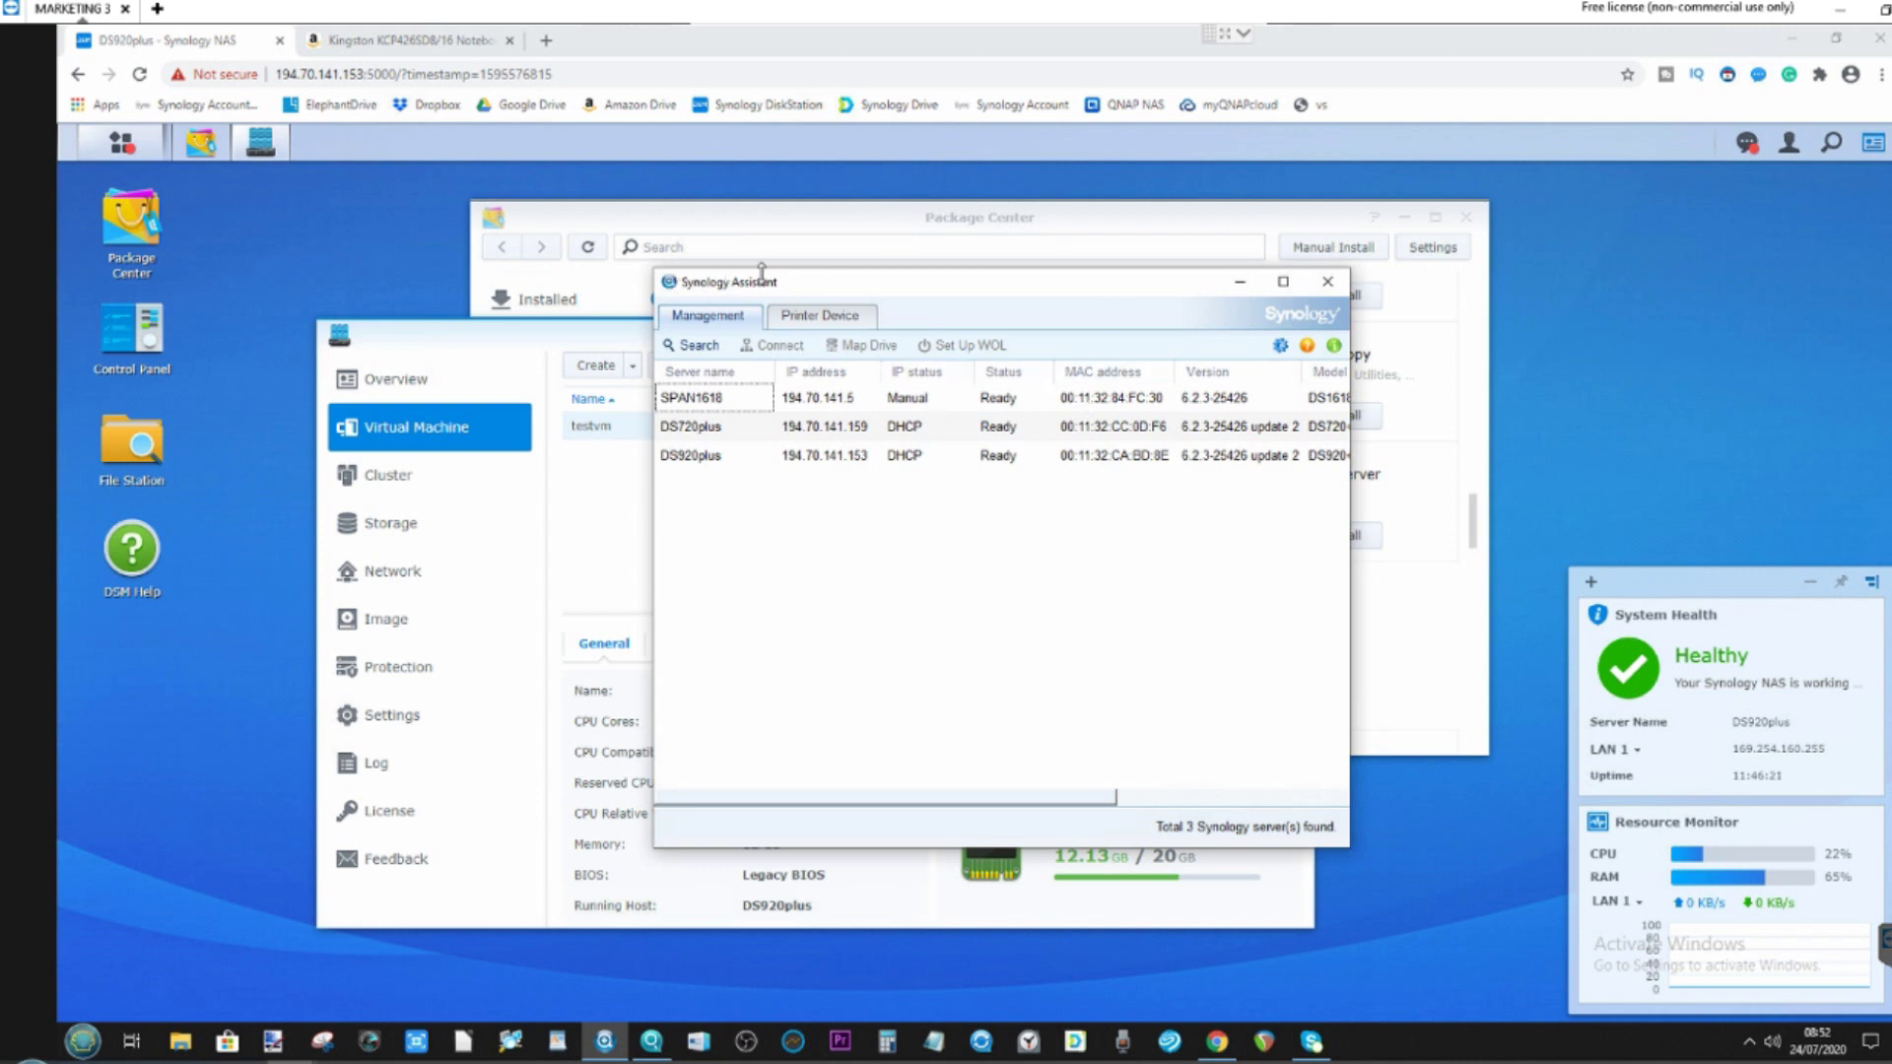
{"action": "left_click", "coordinate": [1280, 345]}
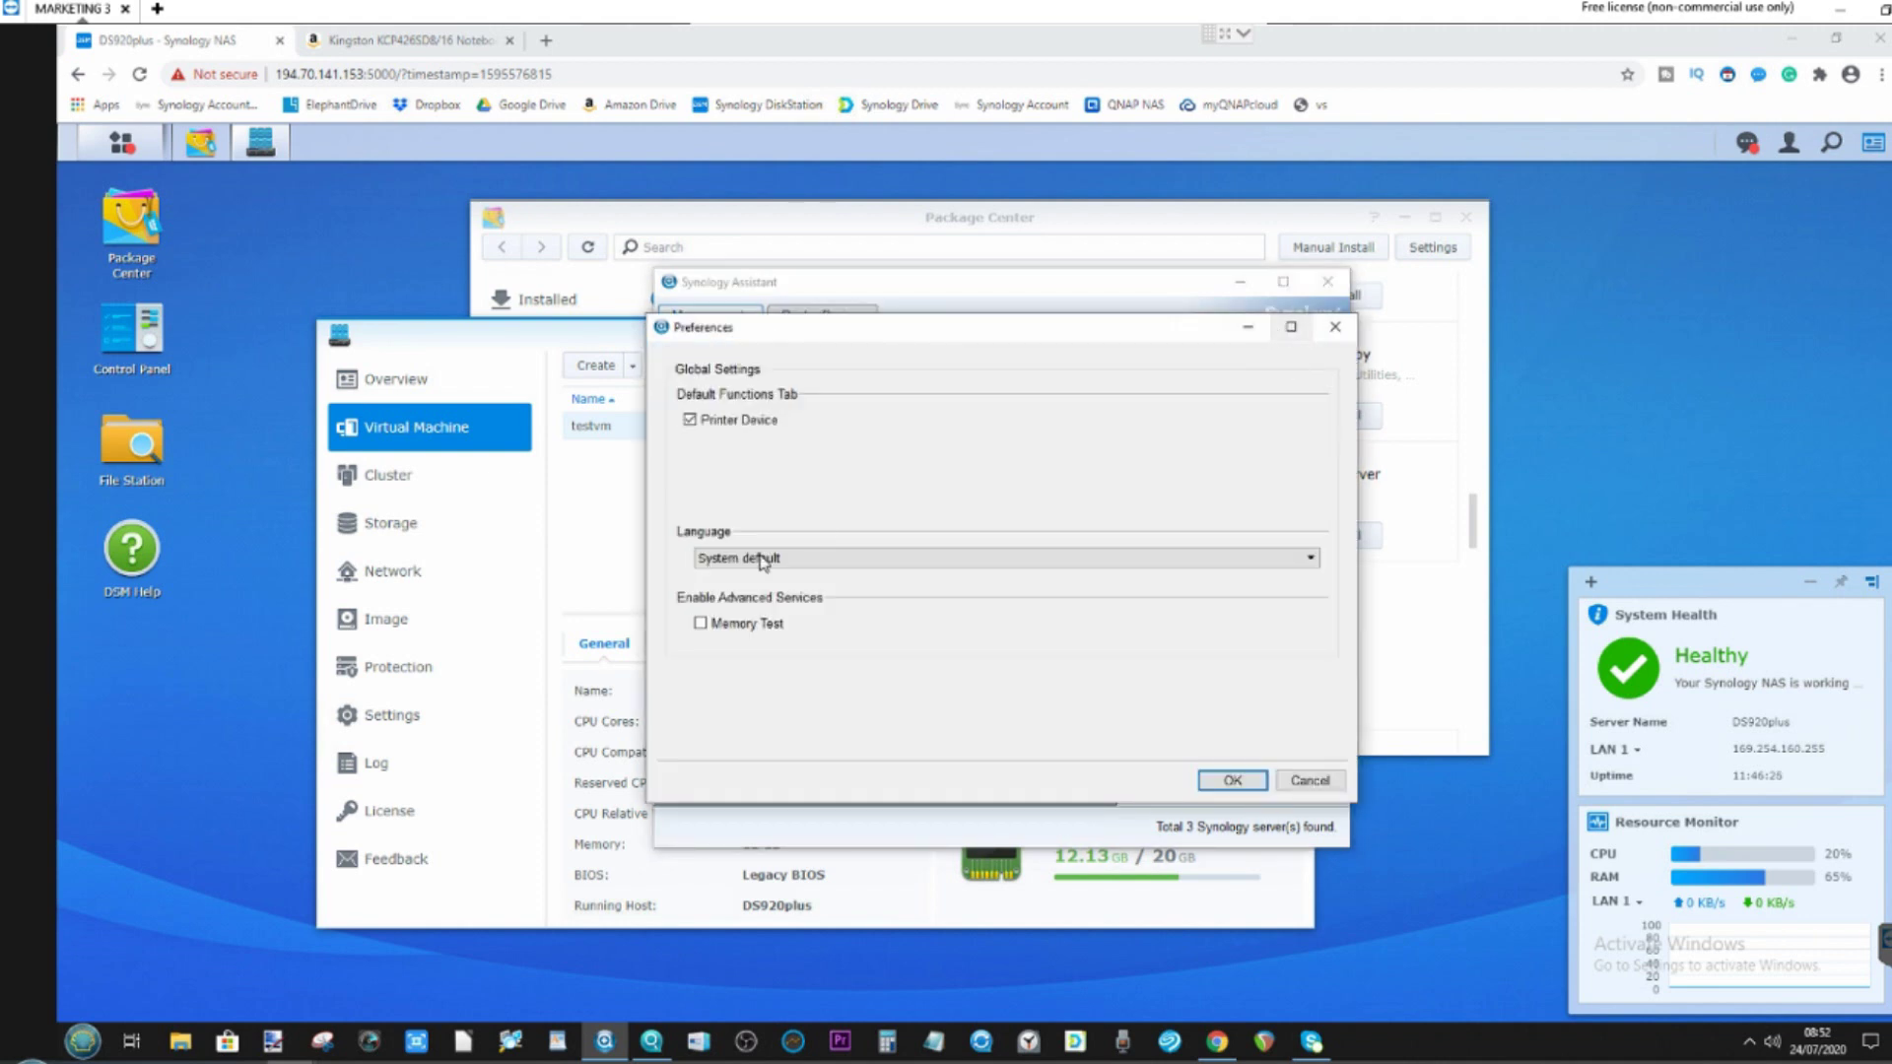
{"action": "left_click", "coordinate": [701, 625]}
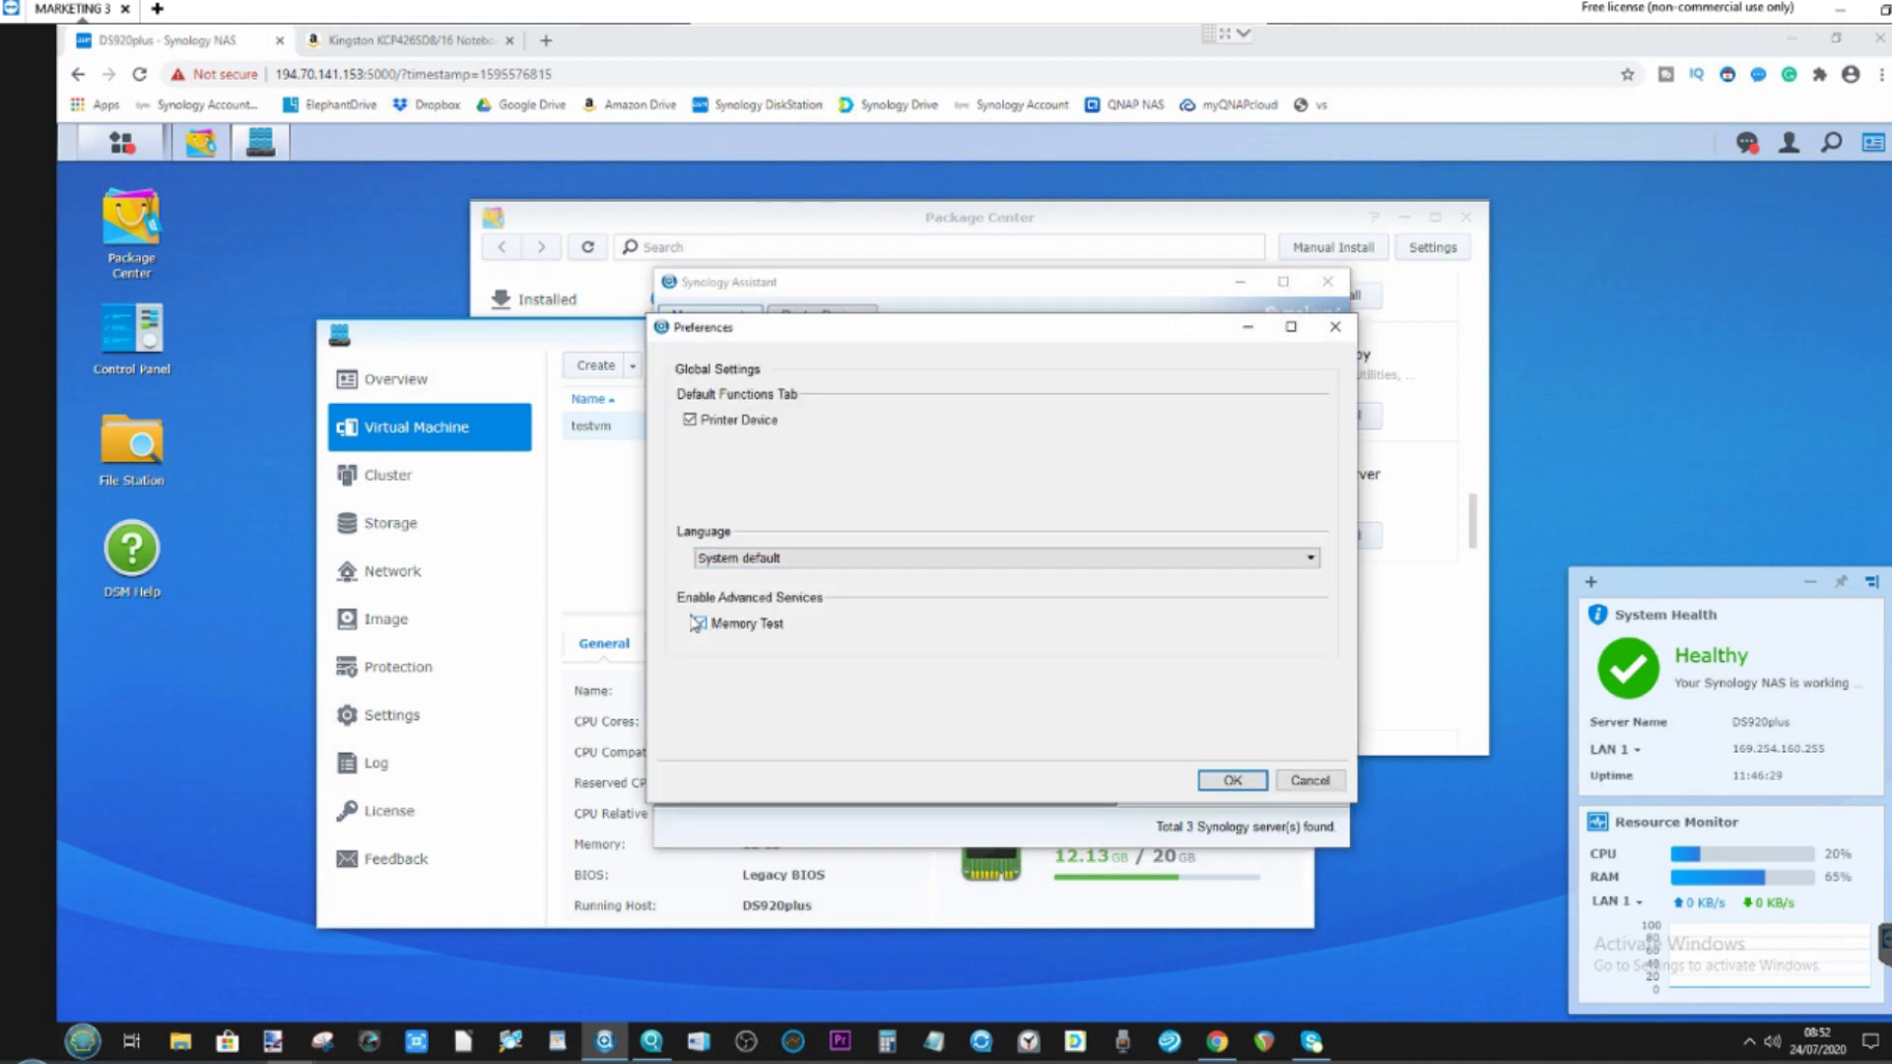
{"action": "left_click", "coordinate": [1227, 779]}
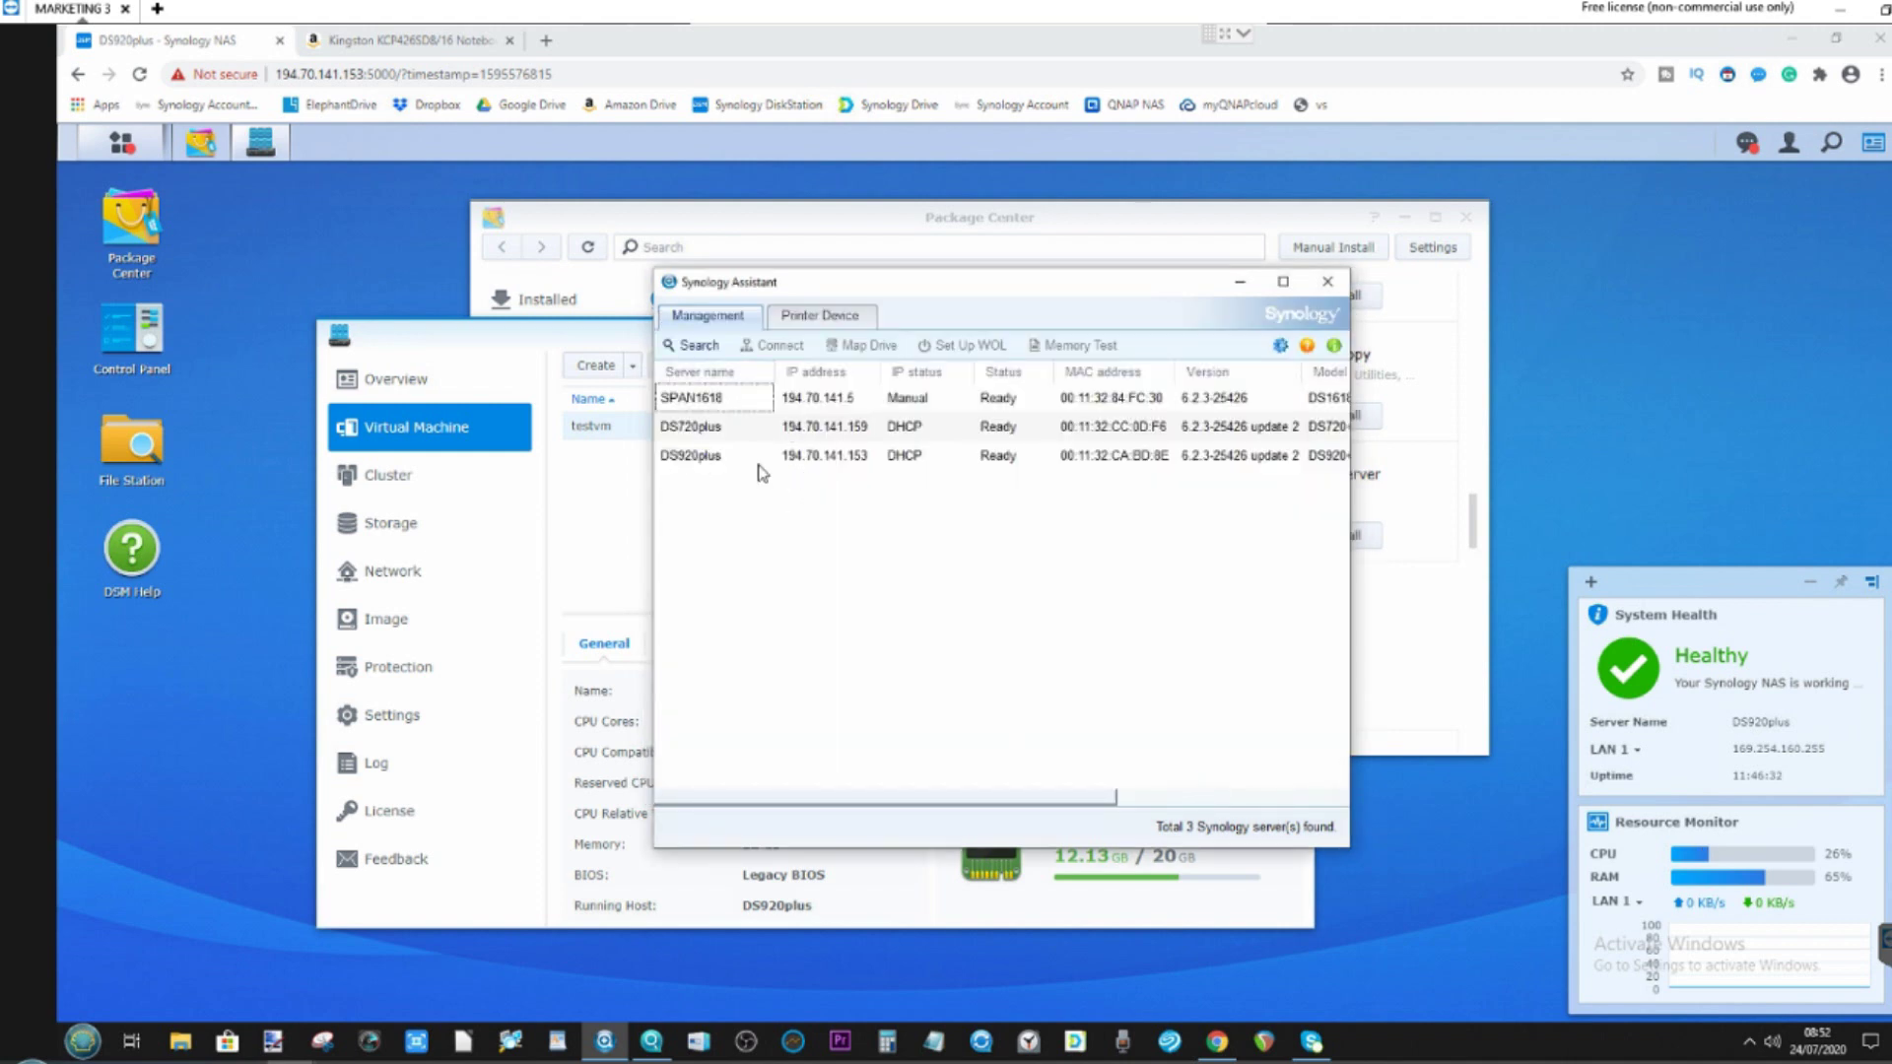
Start Memory Test on DS920plus, read the reboot warning, then cancel the Memory Diagnostic Tool wizard
{"action": "right_click", "coordinate": [697, 466]}
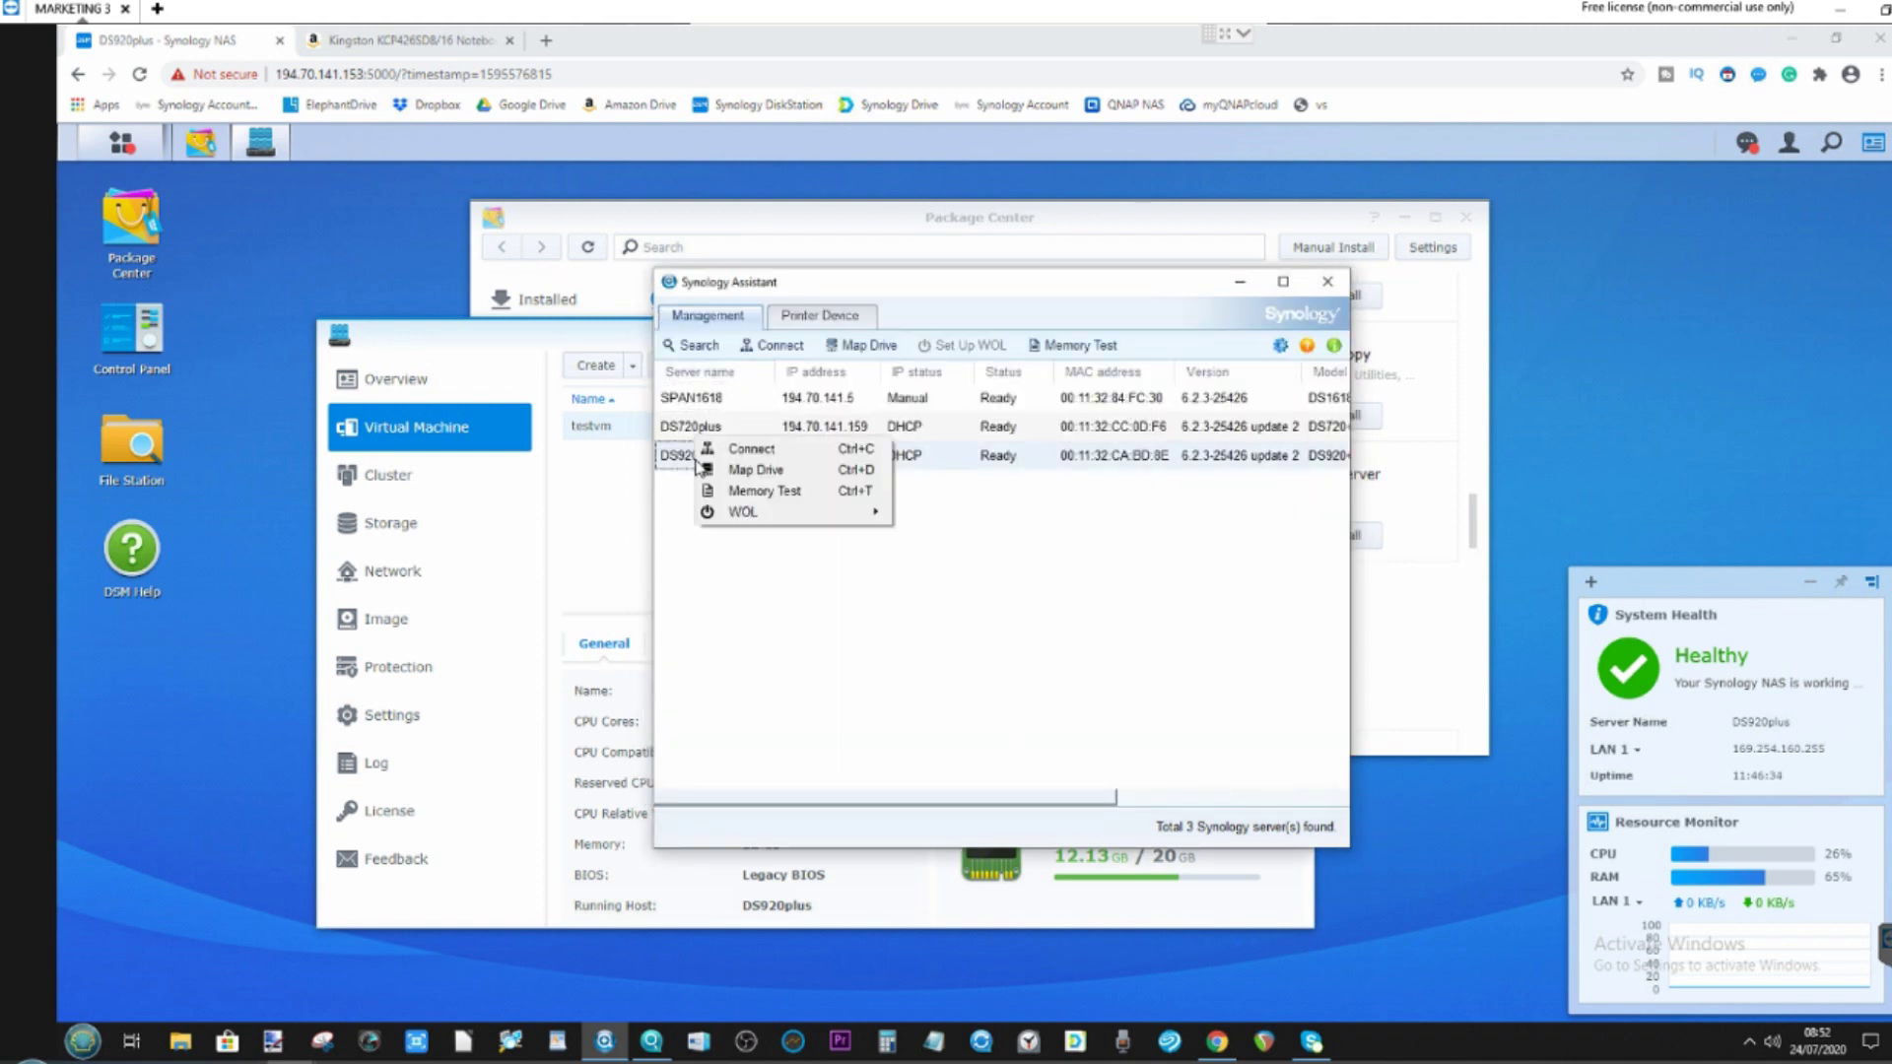
{"action": "left_click", "coordinate": [803, 499]}
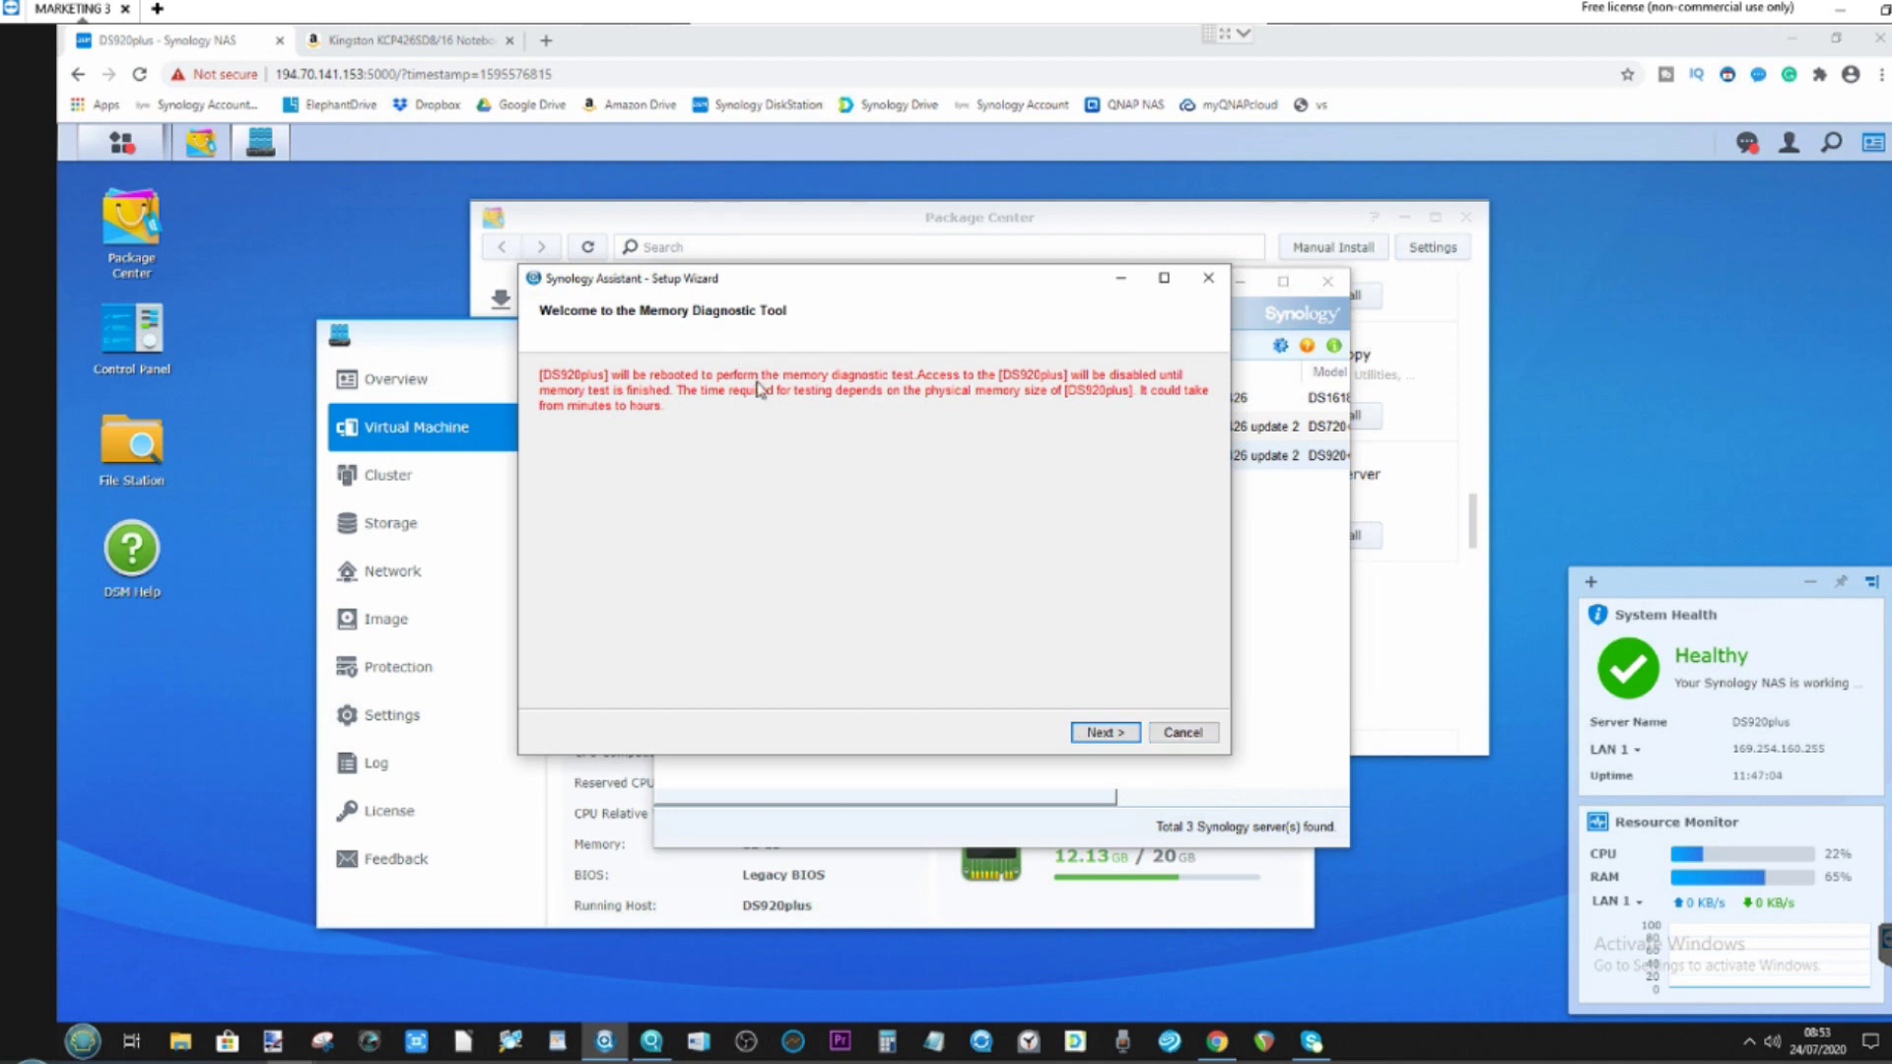
{"action": "left_click", "coordinate": [1183, 733]}
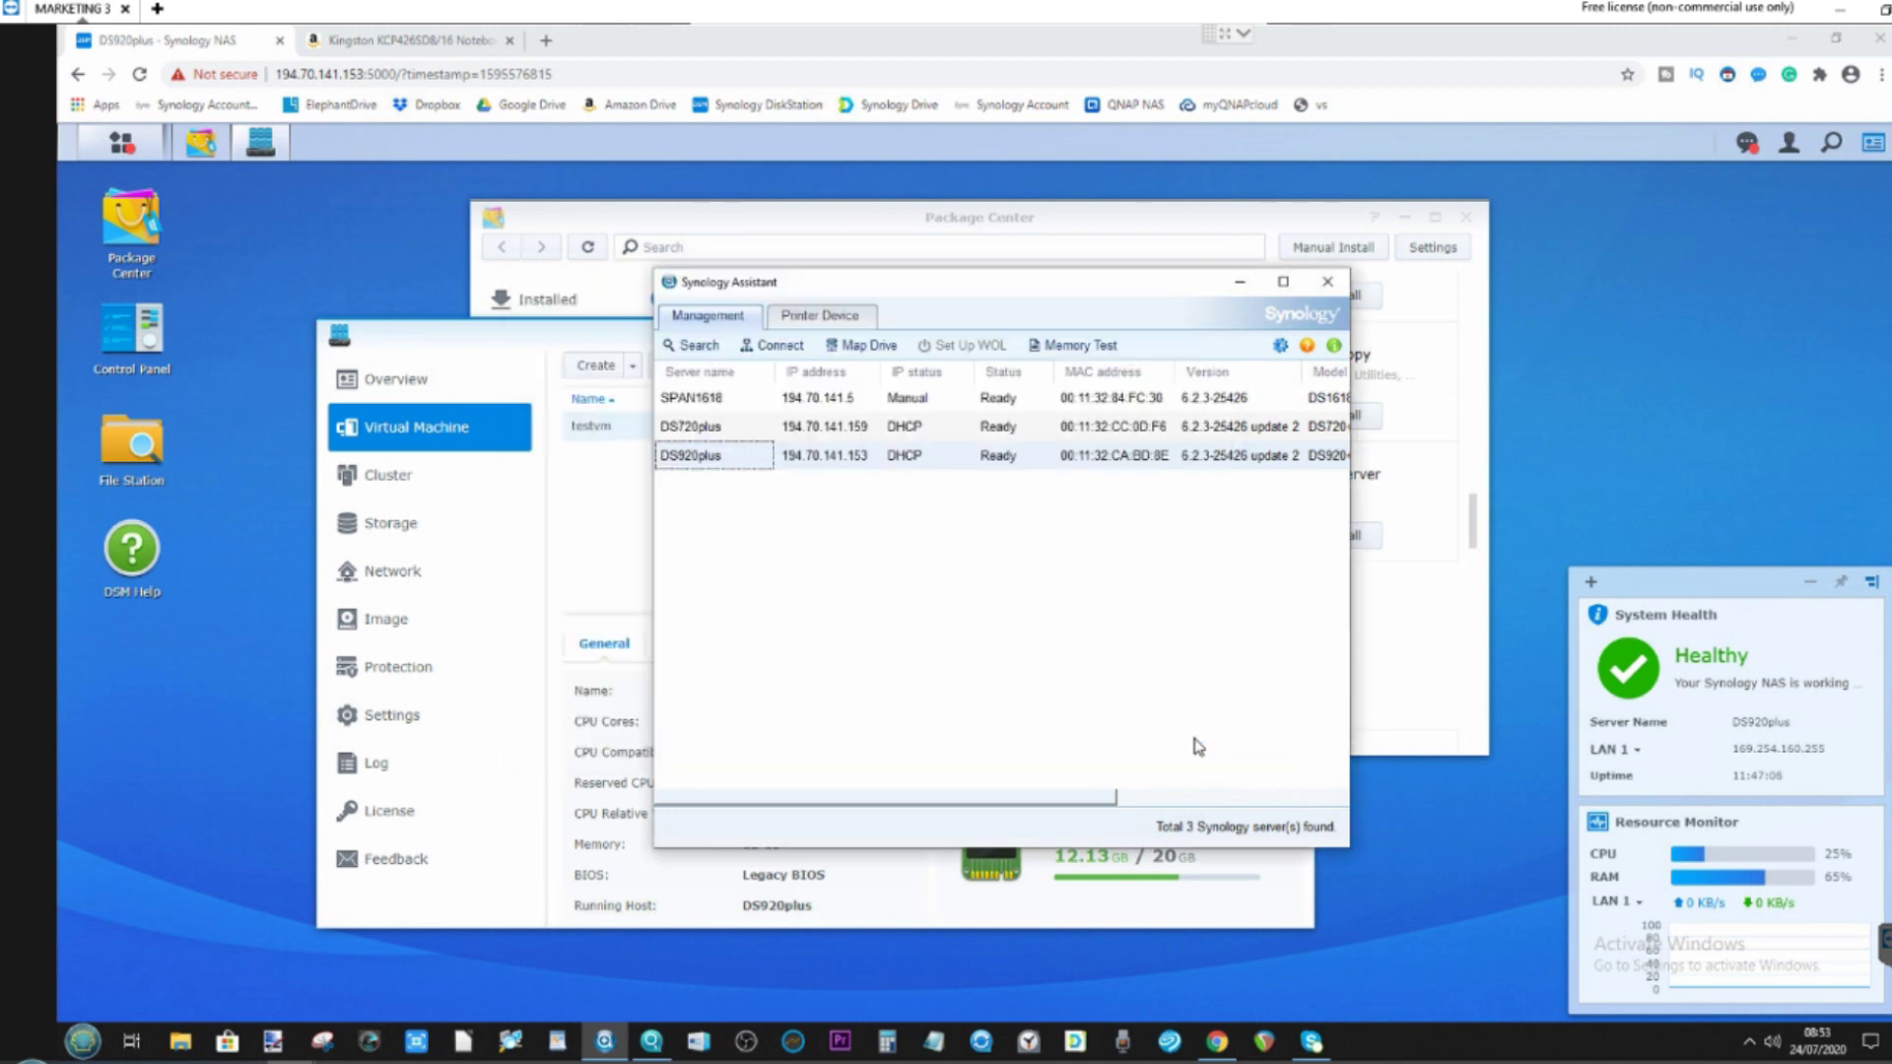
Close Synology Assistant and nudge the Virtual Machine Manager window left to show testvm running
{"action": "left_click", "coordinate": [1327, 286]}
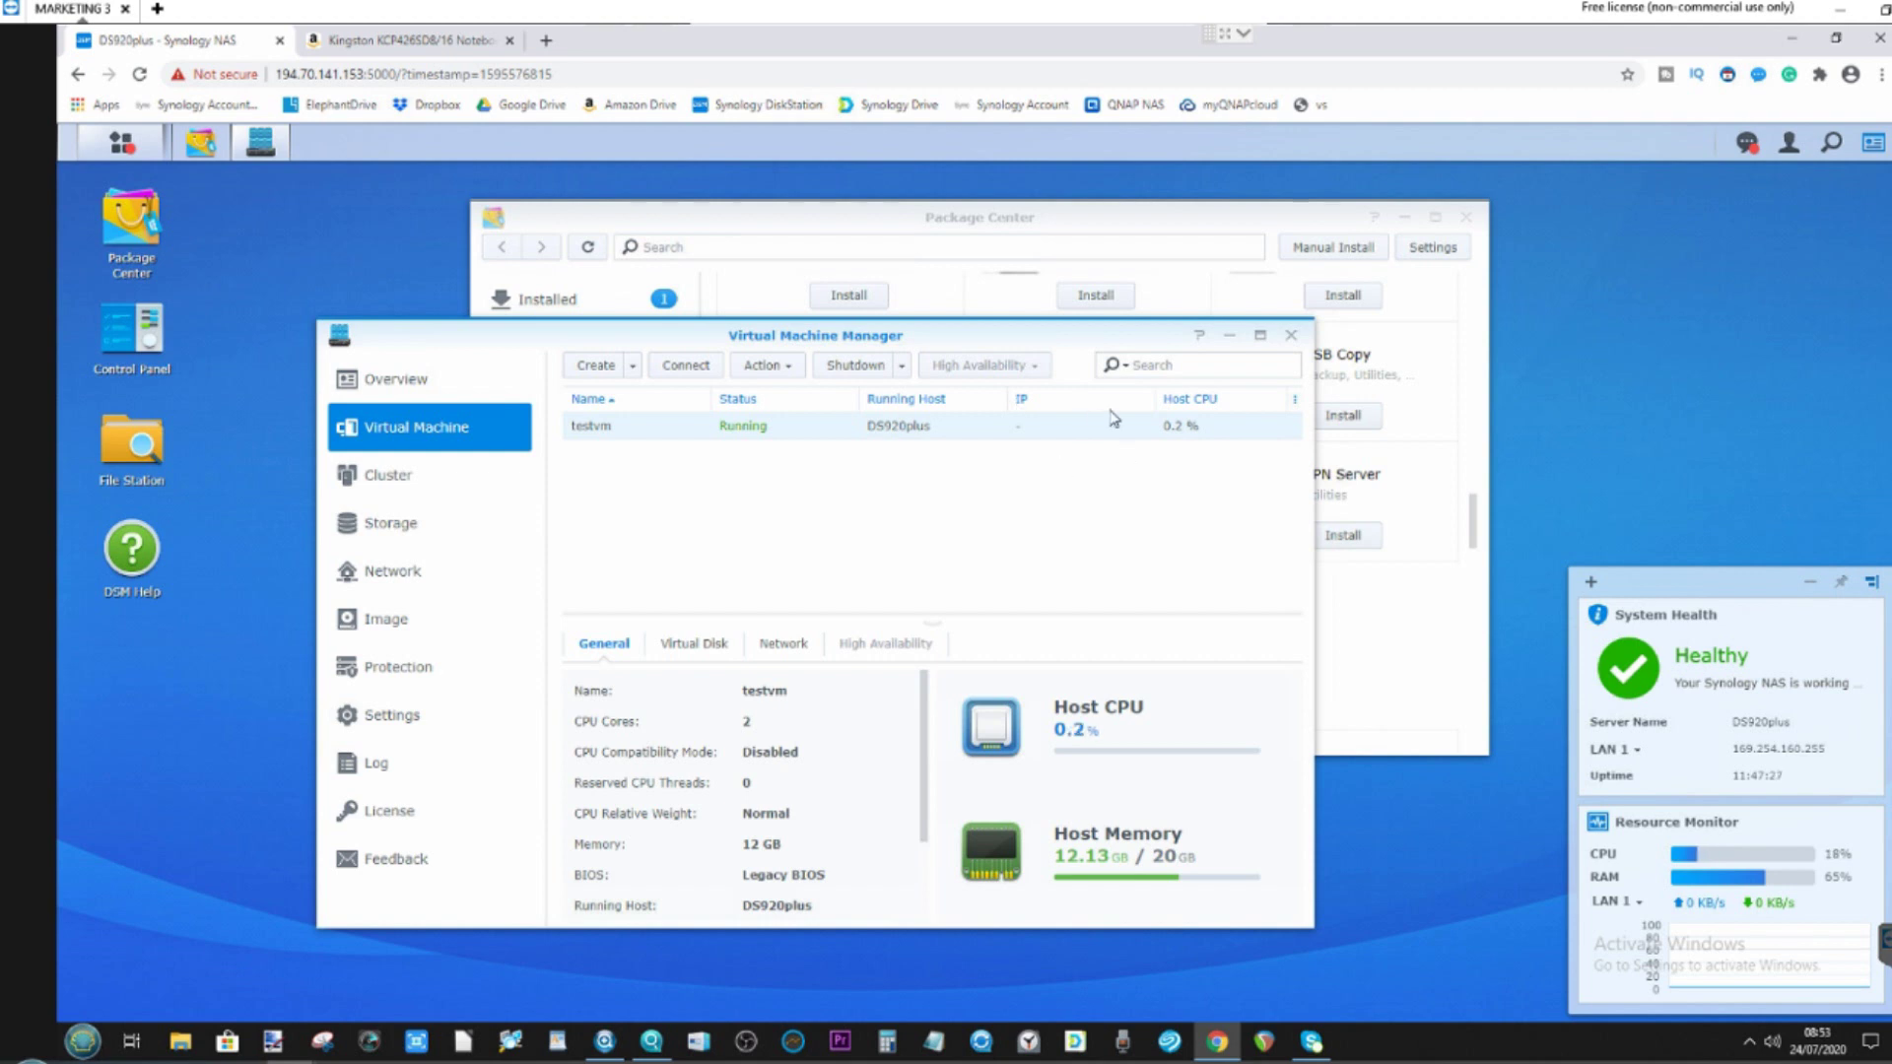
{"action": "left_click_drag", "start_coordinate": [1056, 332], "coordinate": [1021, 340]}
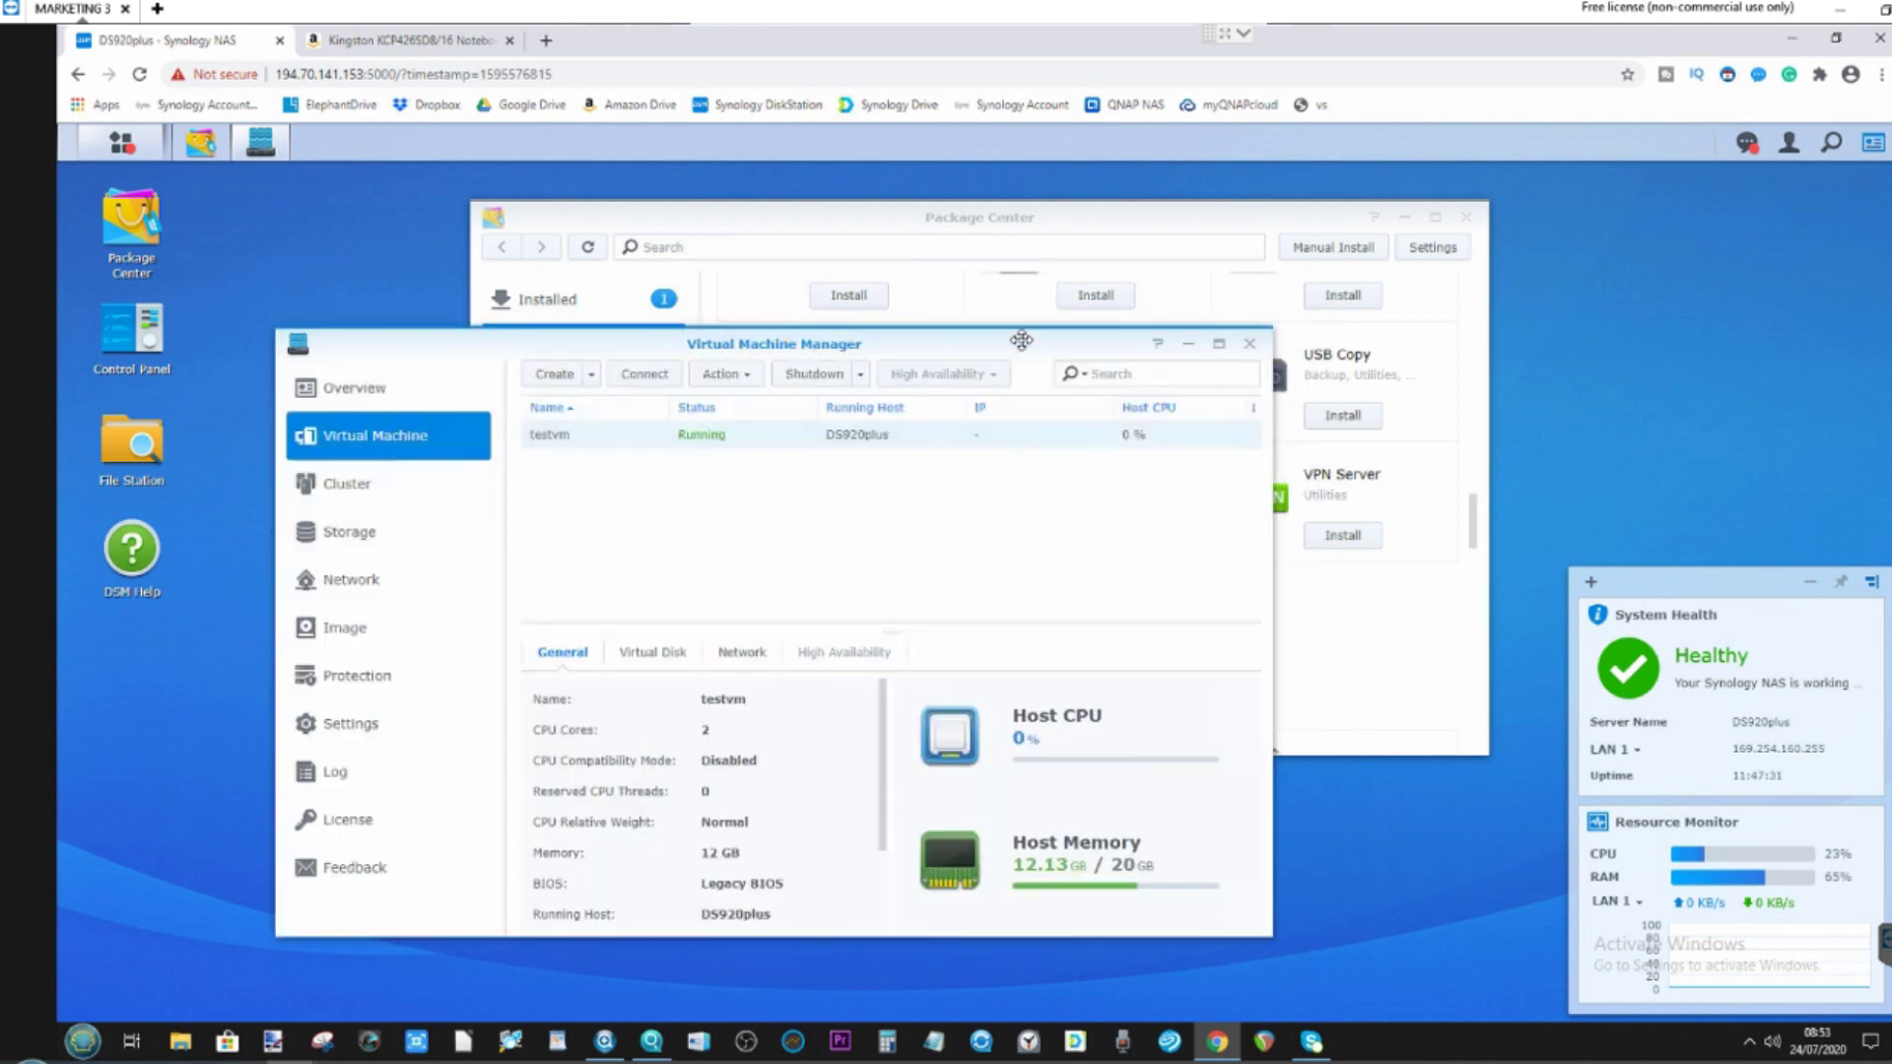